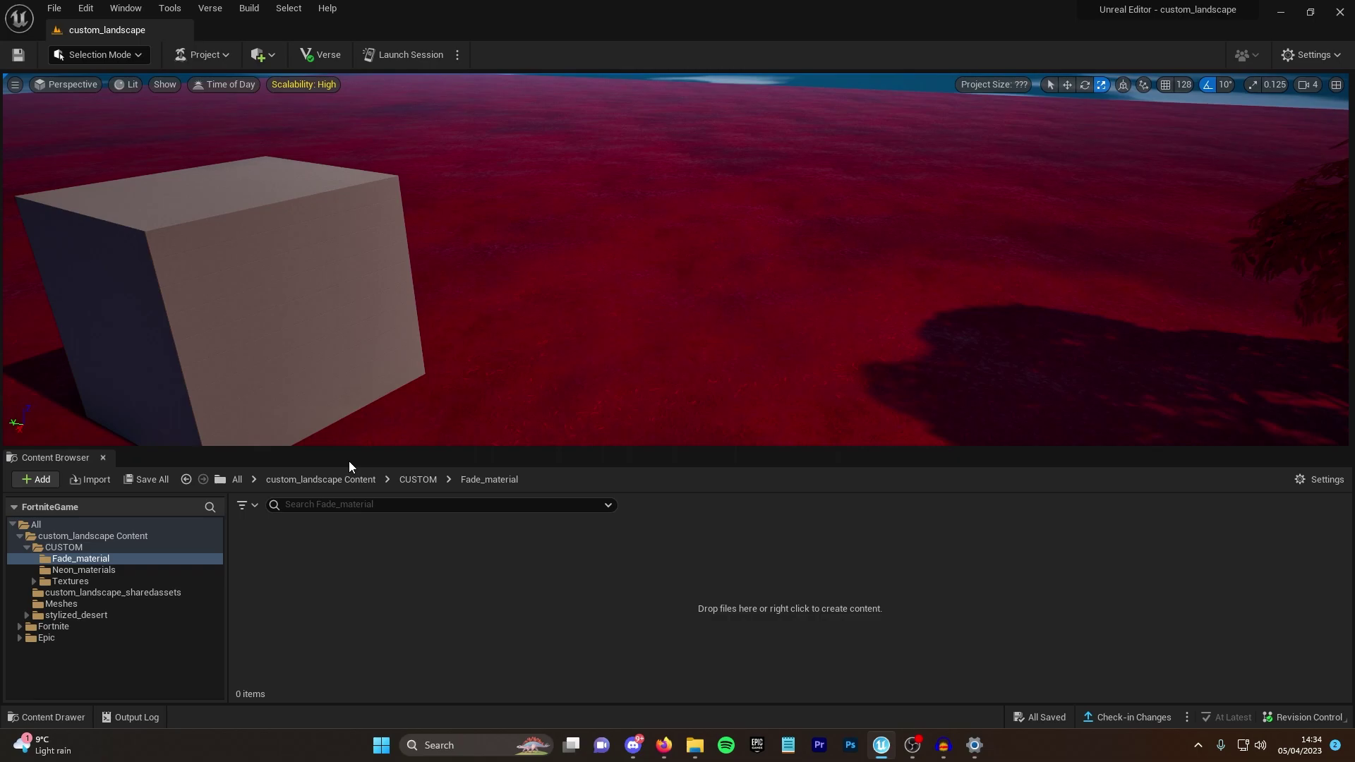
Step: Create a material function named mf_fade in the Fade_material folder inside CUSTOM
{"action": "left_click", "coordinate": [414, 473]}
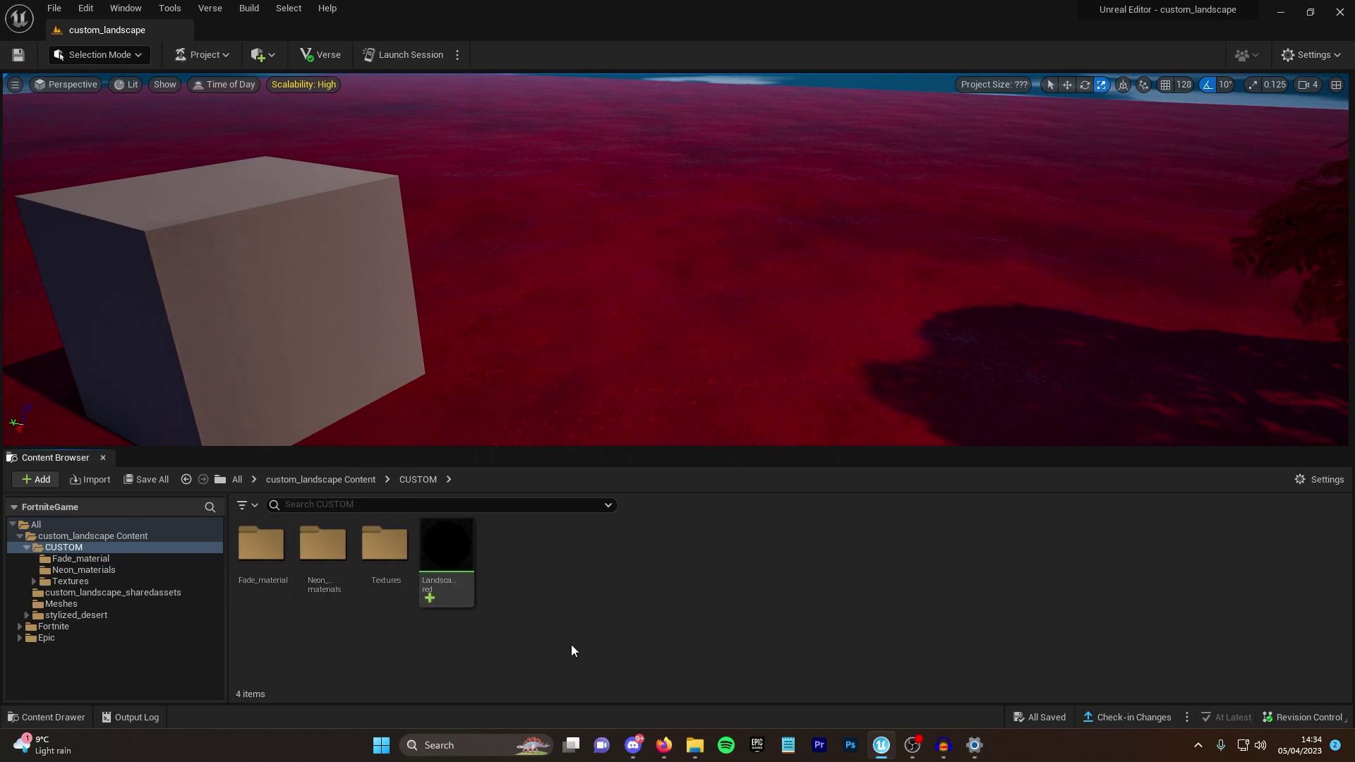
{"action": "double_click", "coordinate": [271, 564]}
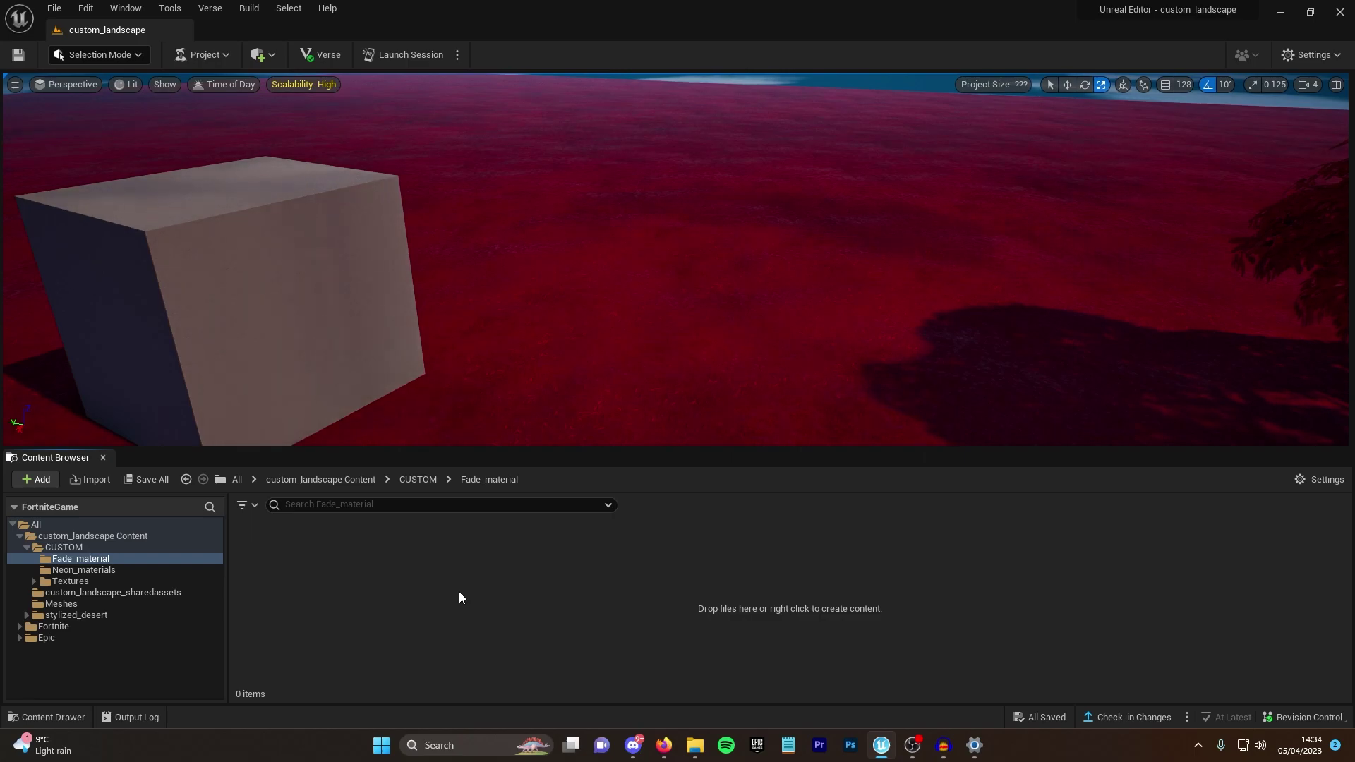
{"action": "right_click", "coordinate": [352, 588]}
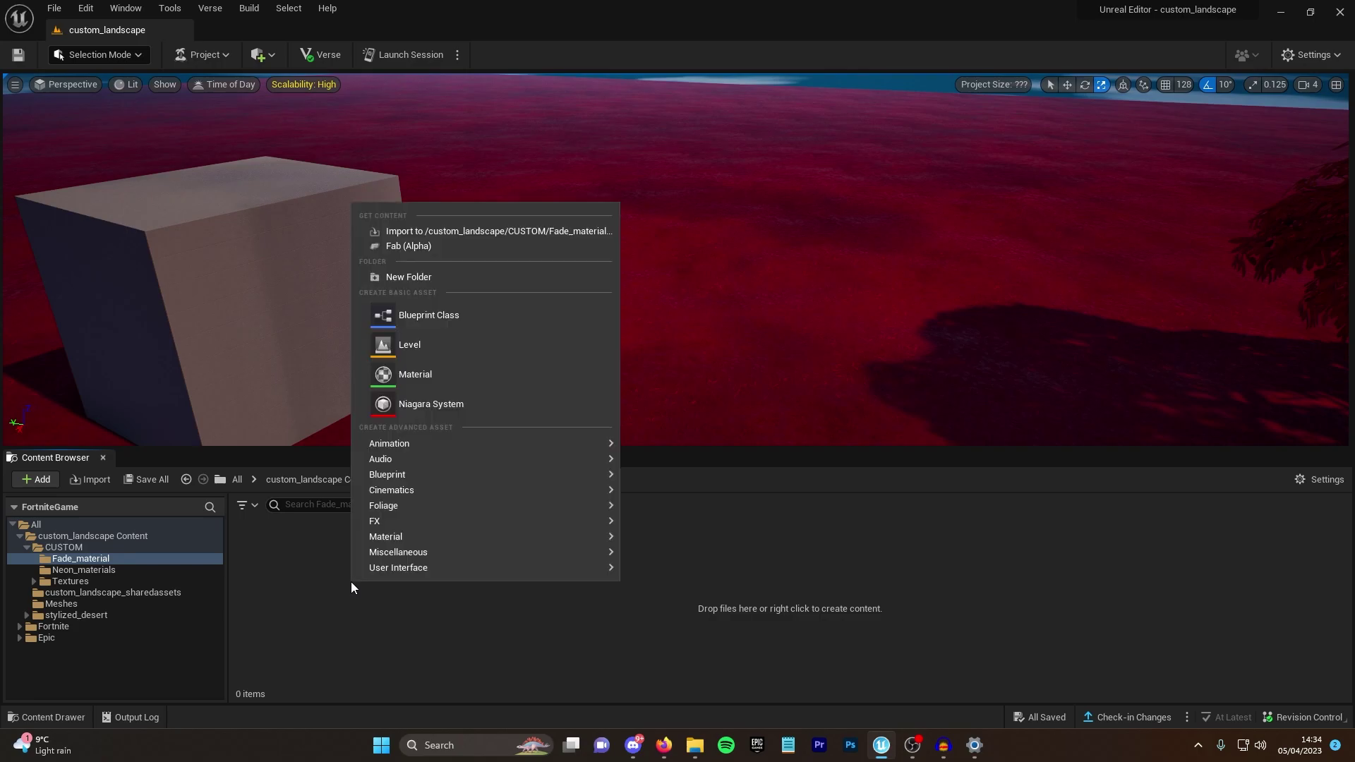
{"action": "mouse_move", "coordinate": [395, 547]}
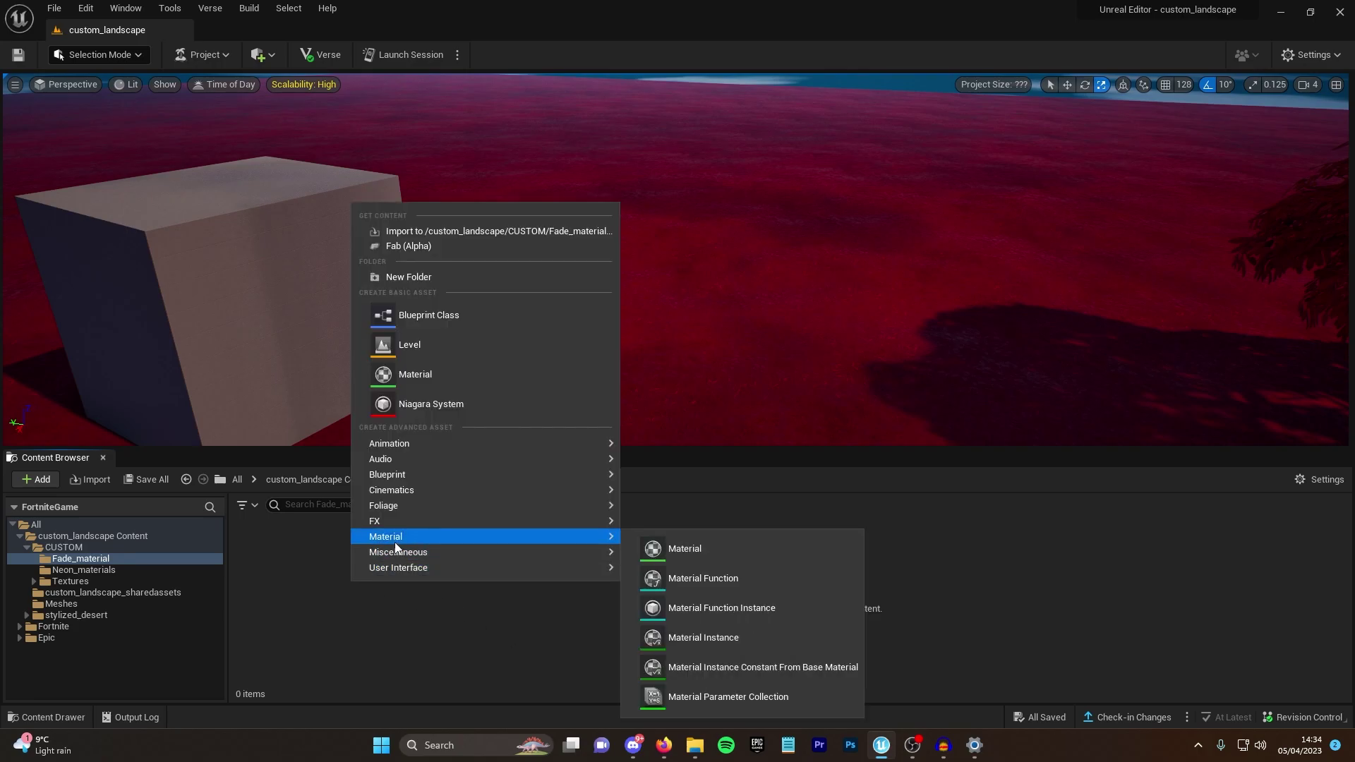
{"action": "left_click", "coordinate": [711, 578]}
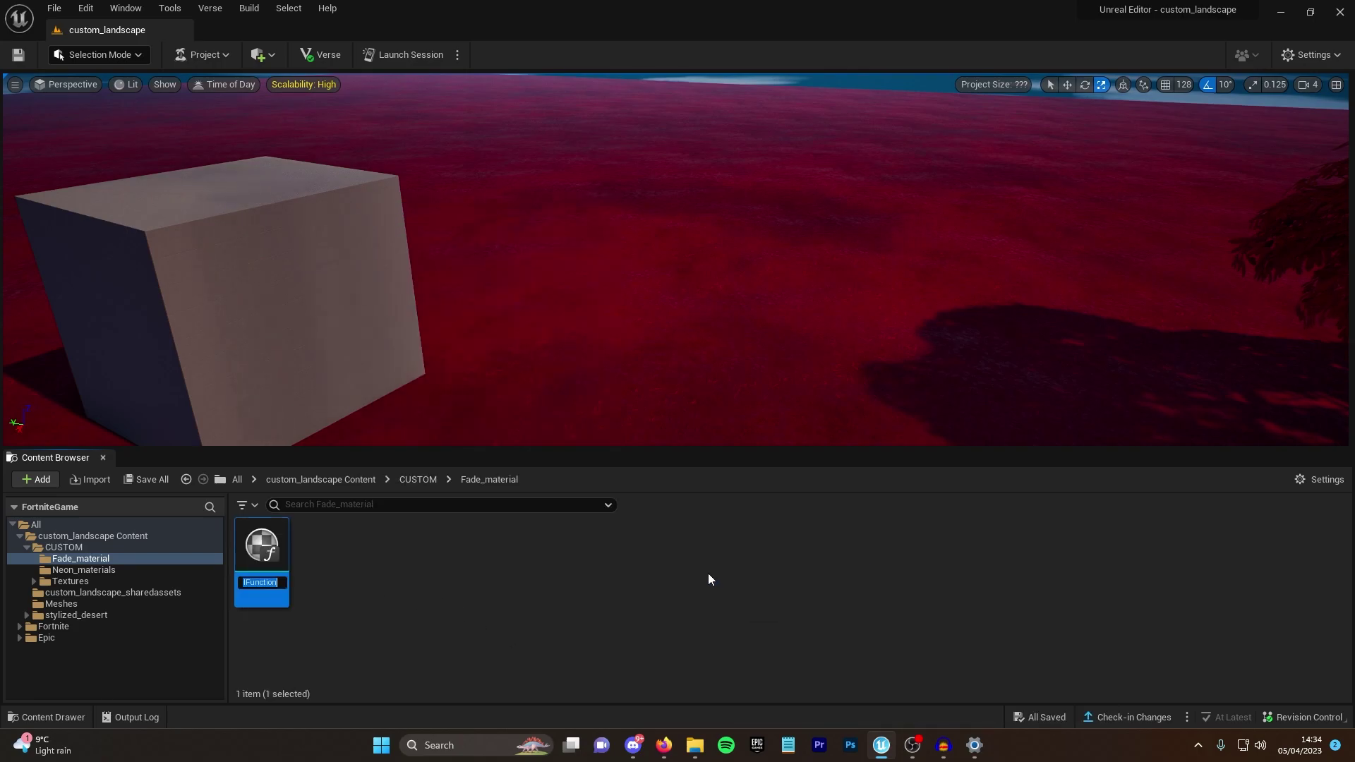
{"action": "type", "text": "mf_"}
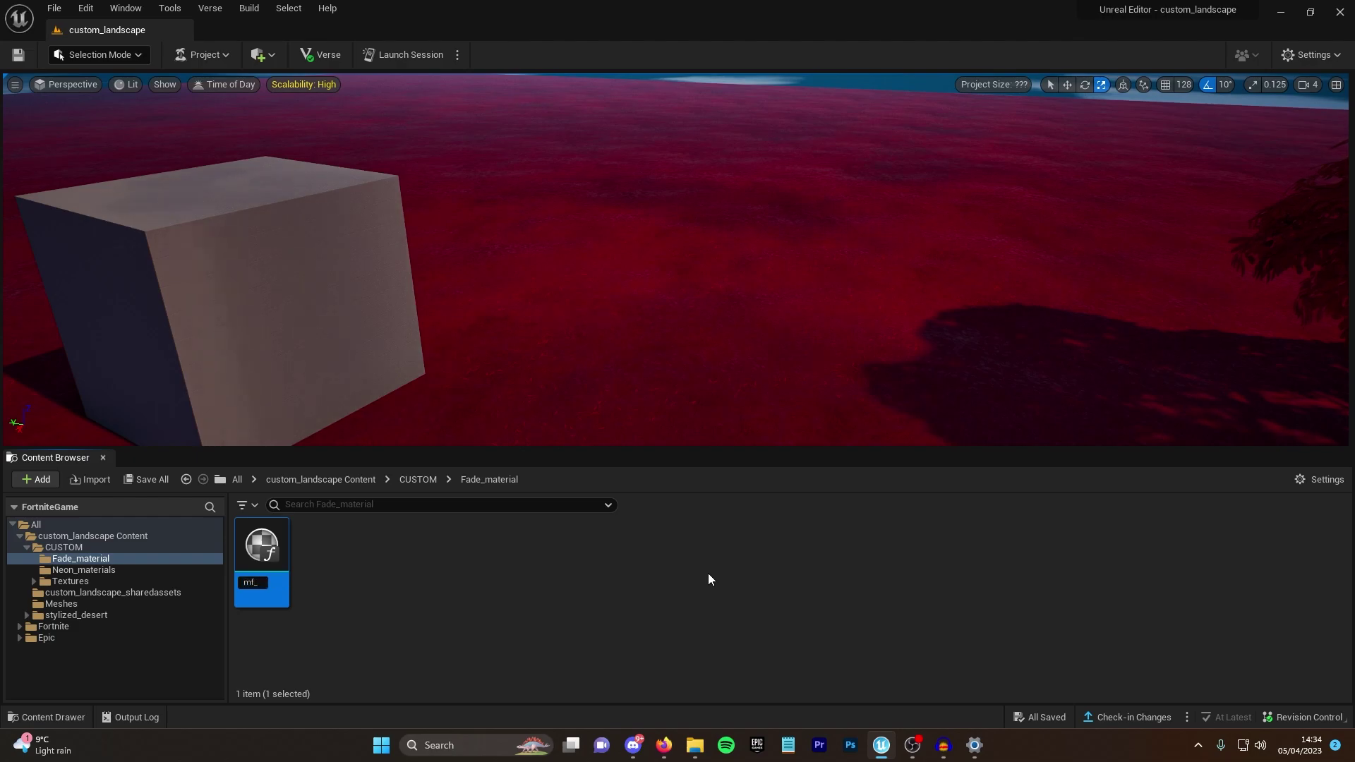
{"action": "type", "text": "fade"}
{"action": "left_click", "coordinate": [406, 540]}
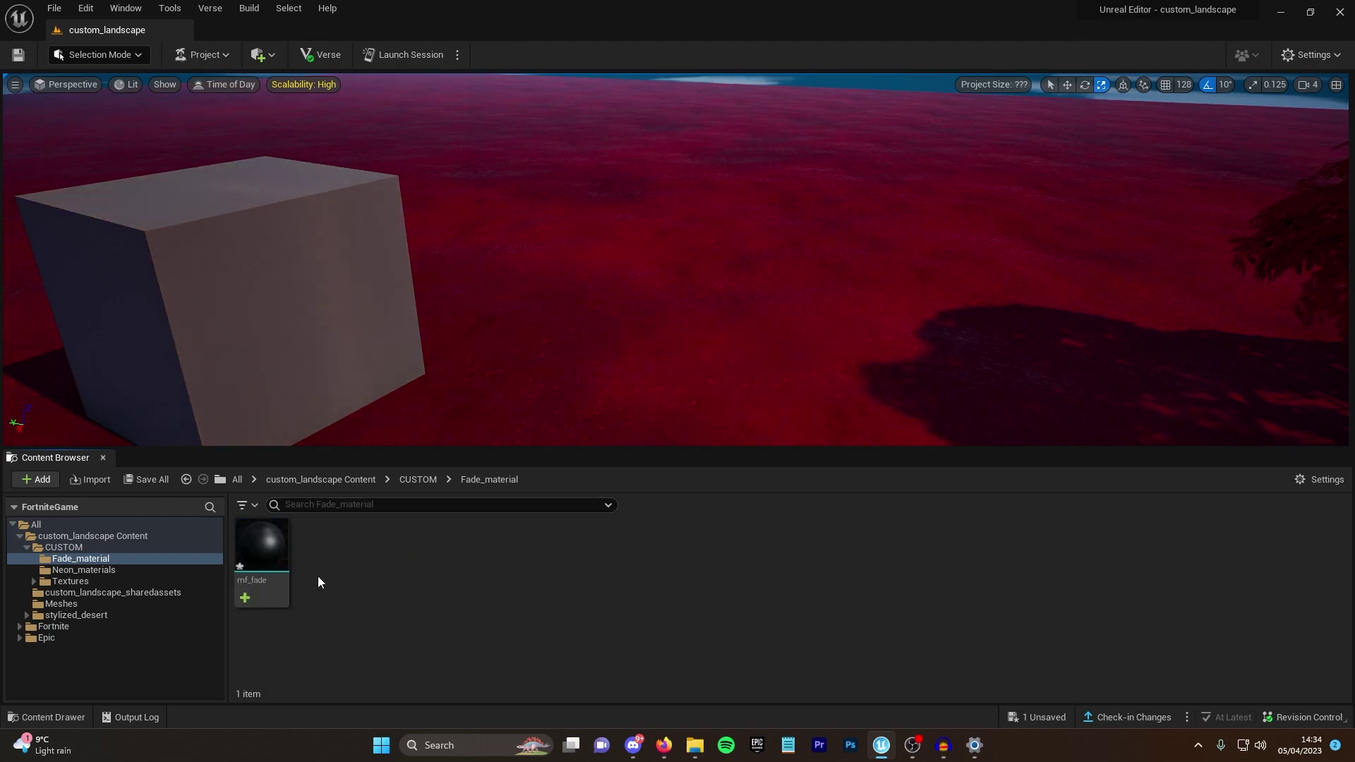
Step: Open the mf_fade material function and add a WorldPosition node to its graph
{"action": "double_click", "coordinate": [282, 545]}
{"action": "right_click_drag", "start_coordinate": [915, 350], "coordinate": [939, 305]}
{"action": "right_click", "coordinate": [597, 264]}
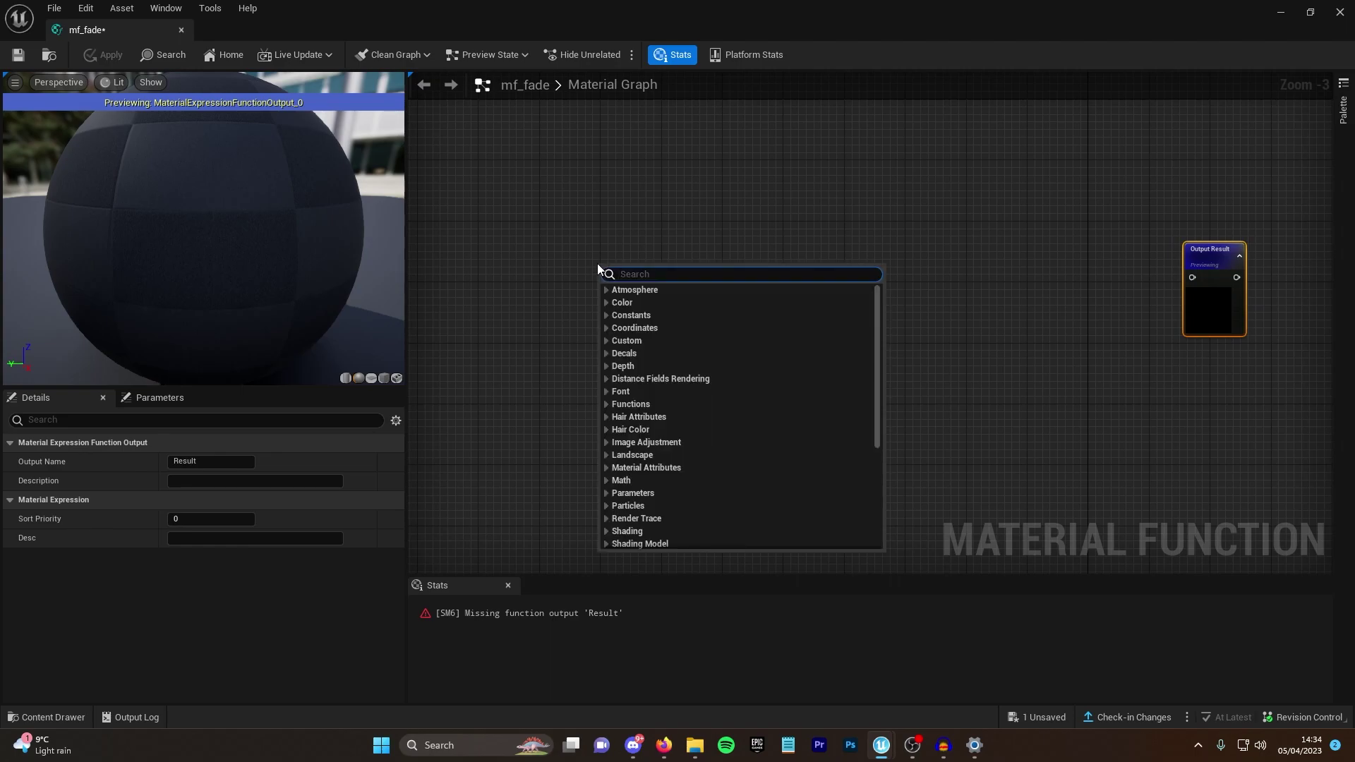
{"action": "type", "text": "worl"}
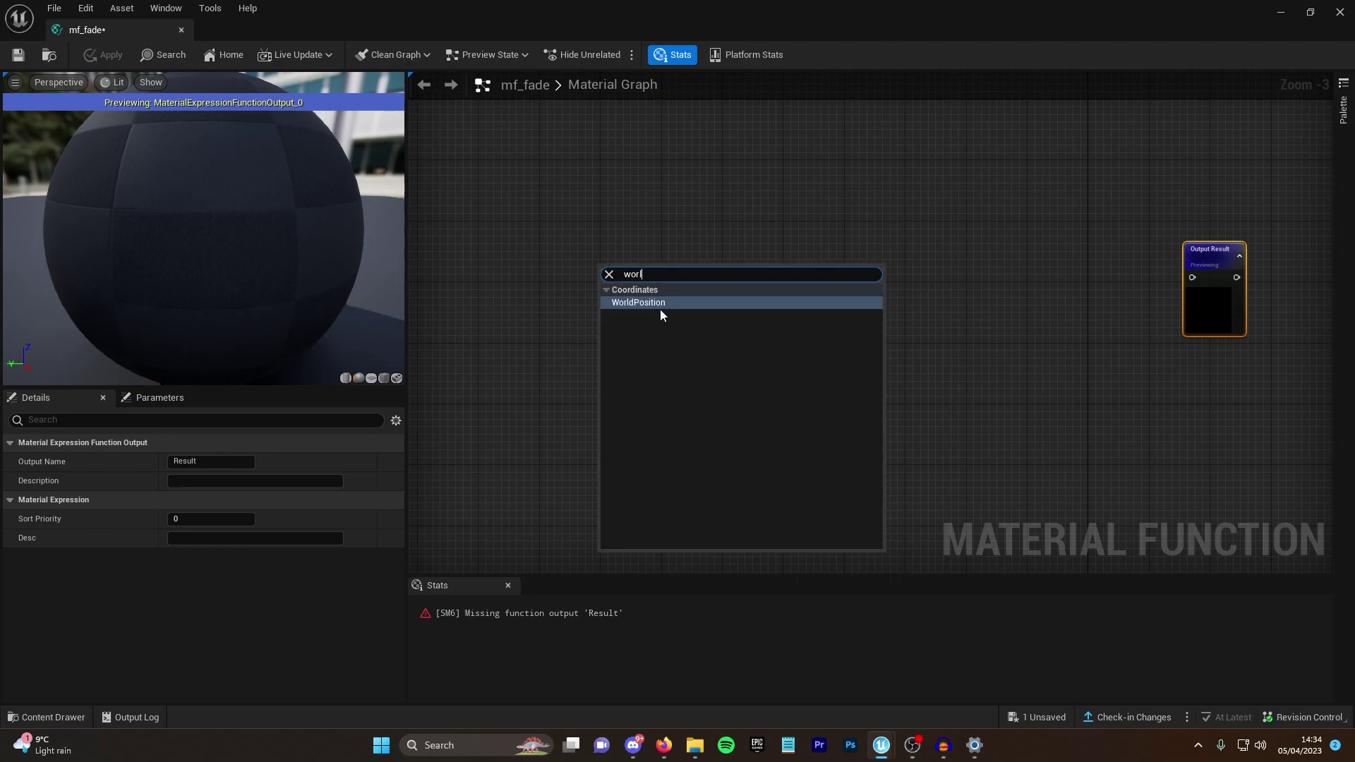
{"action": "left_click", "coordinate": [660, 307]}
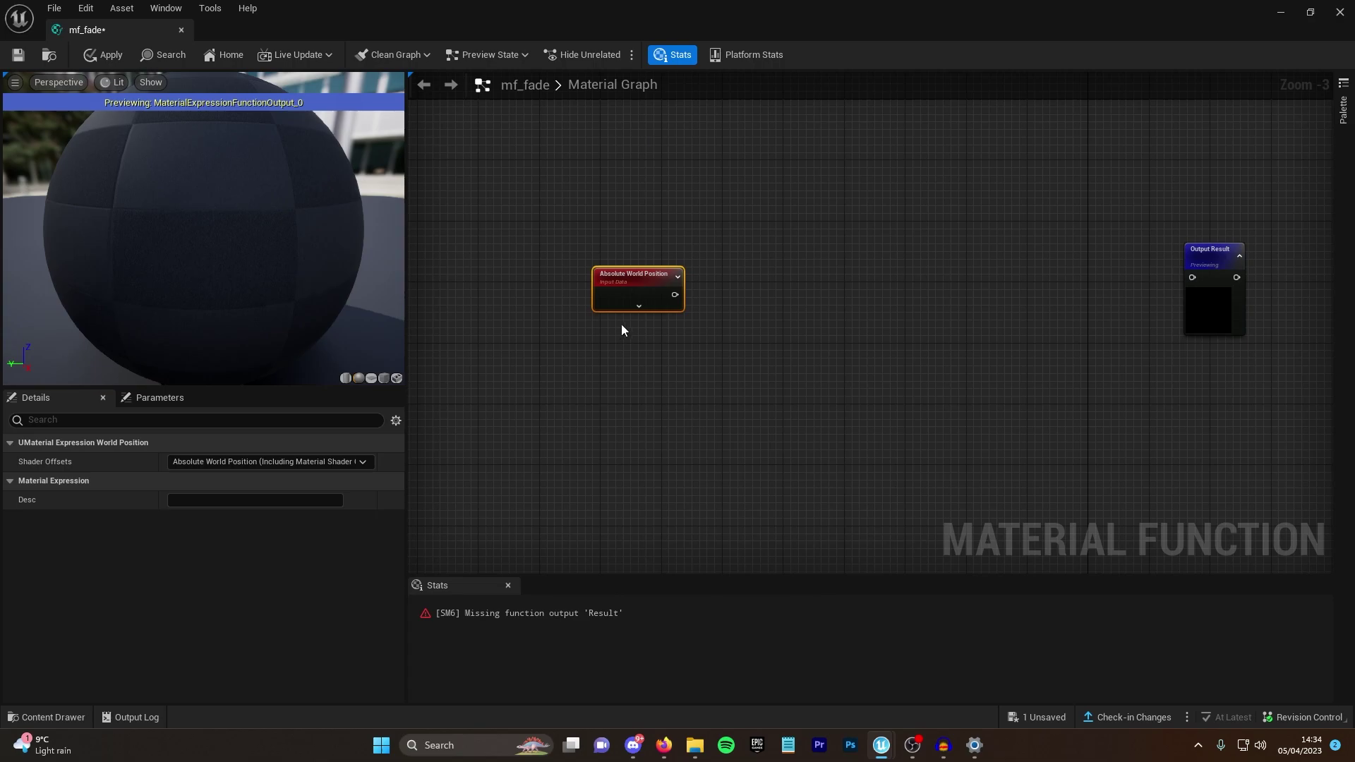
Step: Add a Noise node with its Position input fed by the Absolute World Position node
{"action": "left_click_drag", "start_coordinate": [675, 295], "coordinate": [764, 281]}
{"action": "type", "text": "noise"}
{"action": "key", "text": "Return"}
Step: Set the Noise node's Scale to 0.01 while previewing that node, and end the preview
{"action": "right_click", "coordinate": [796, 283]}
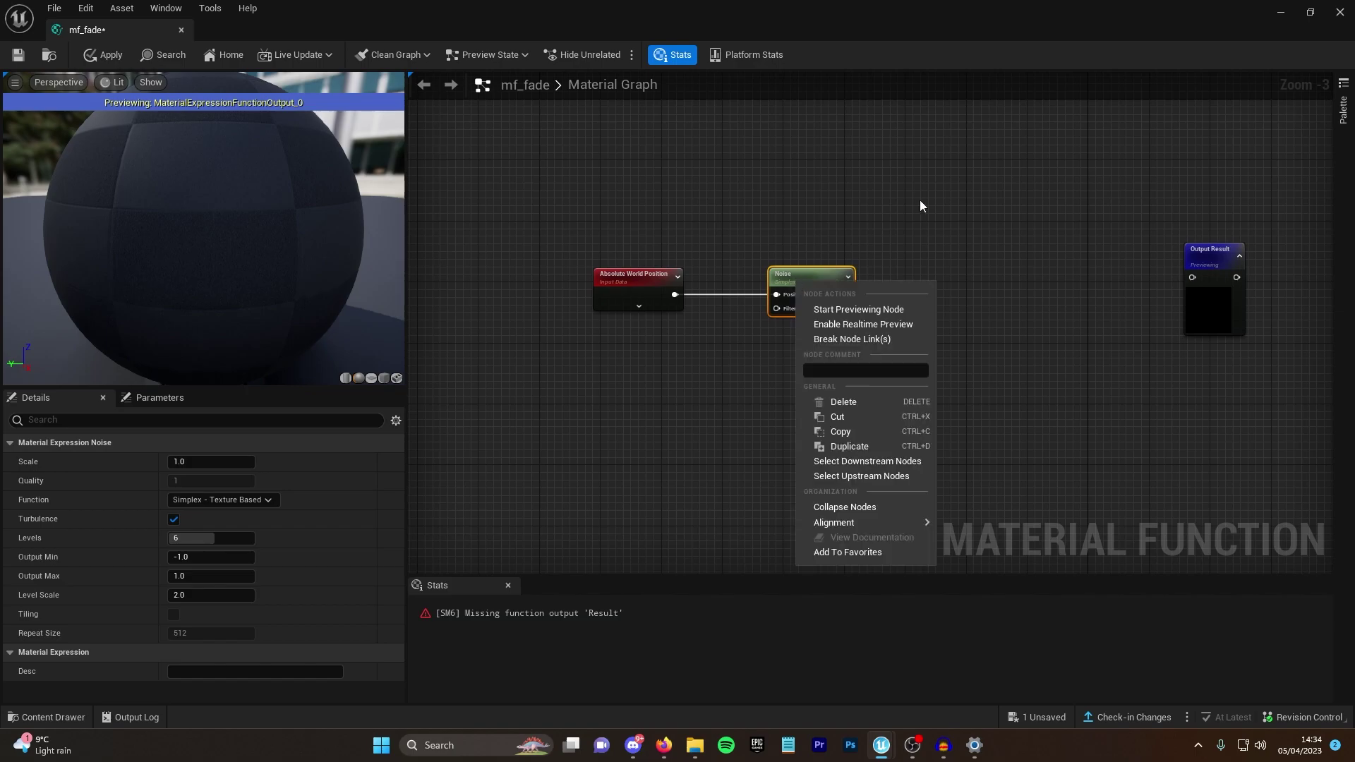
{"action": "left_click", "coordinate": [858, 309]}
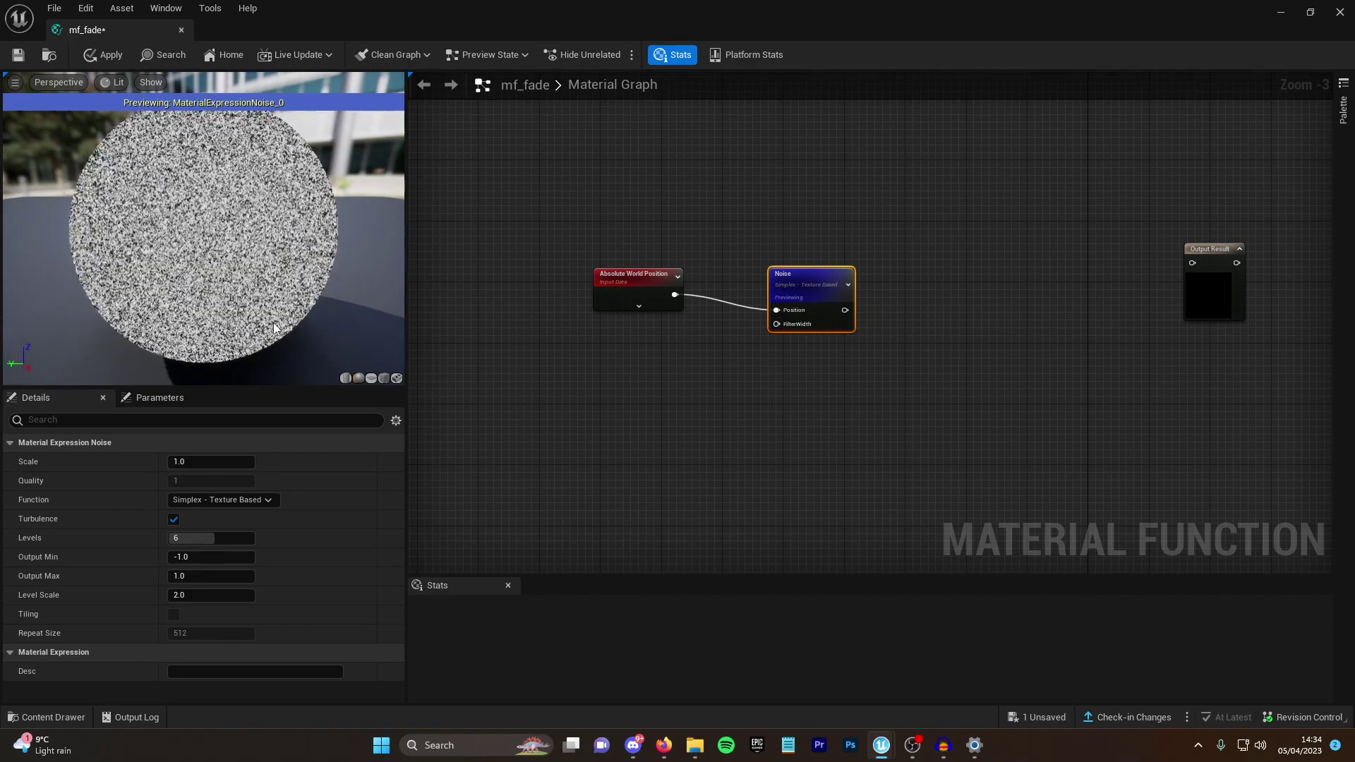
{"action": "scroll", "coordinate": [252, 227], "scroll_direction": "up", "scroll_amount": 5}
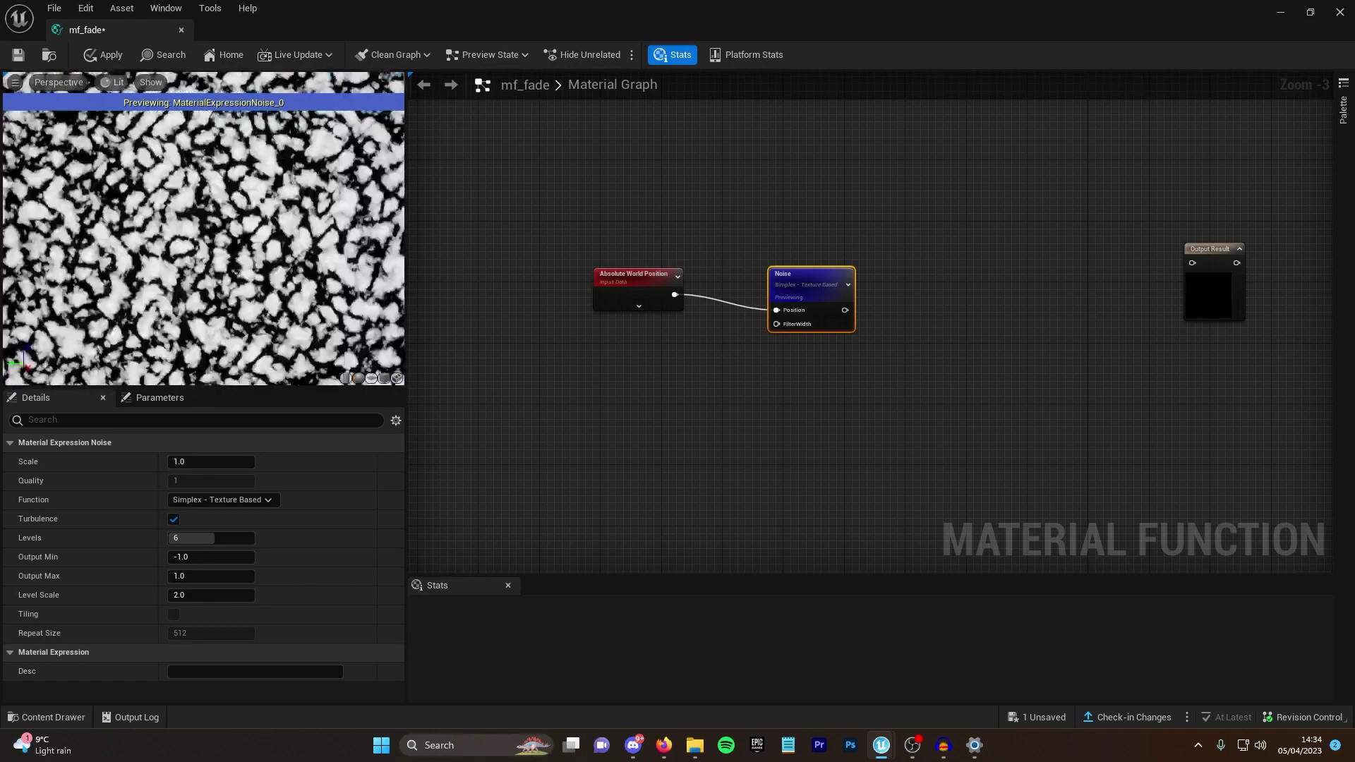
{"action": "scroll", "coordinate": [253, 228], "scroll_direction": "down", "scroll_amount": 5}
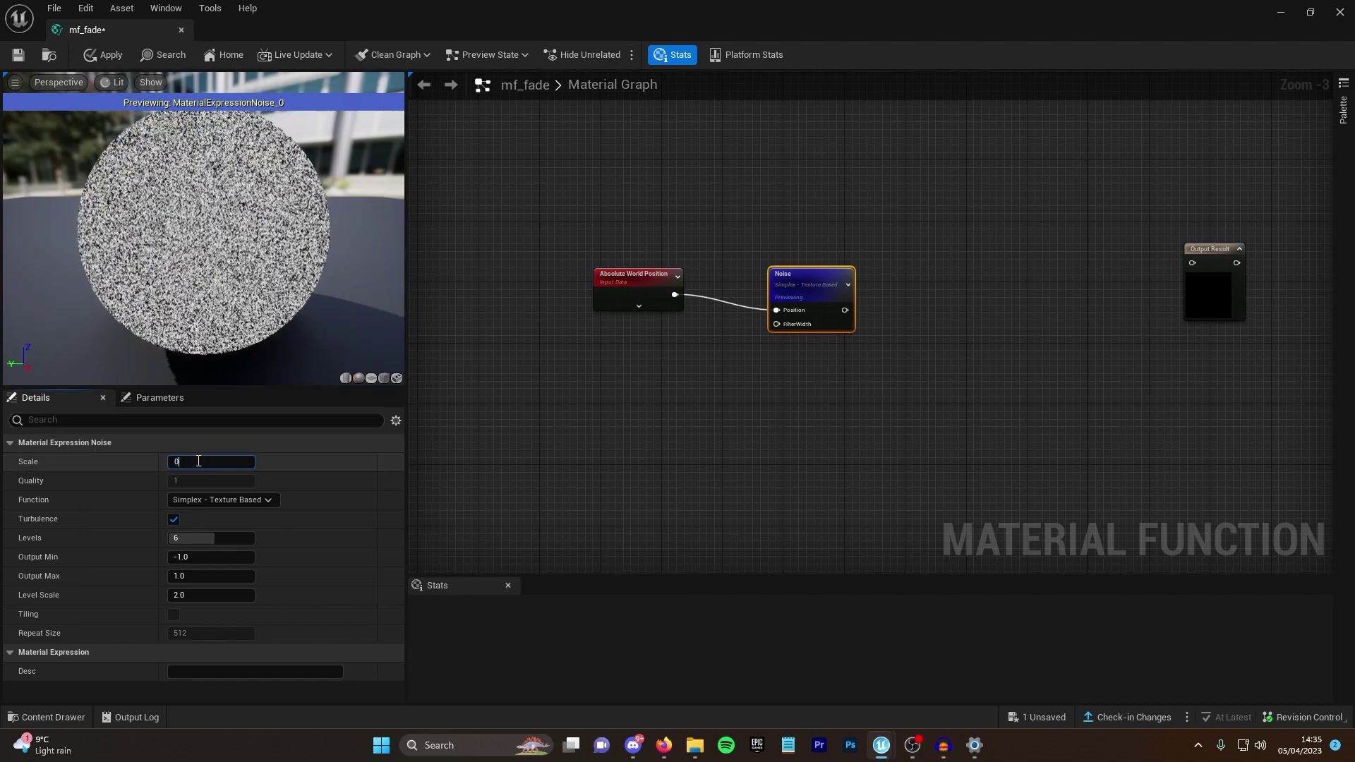
{"action": "key", "text": "Return"}
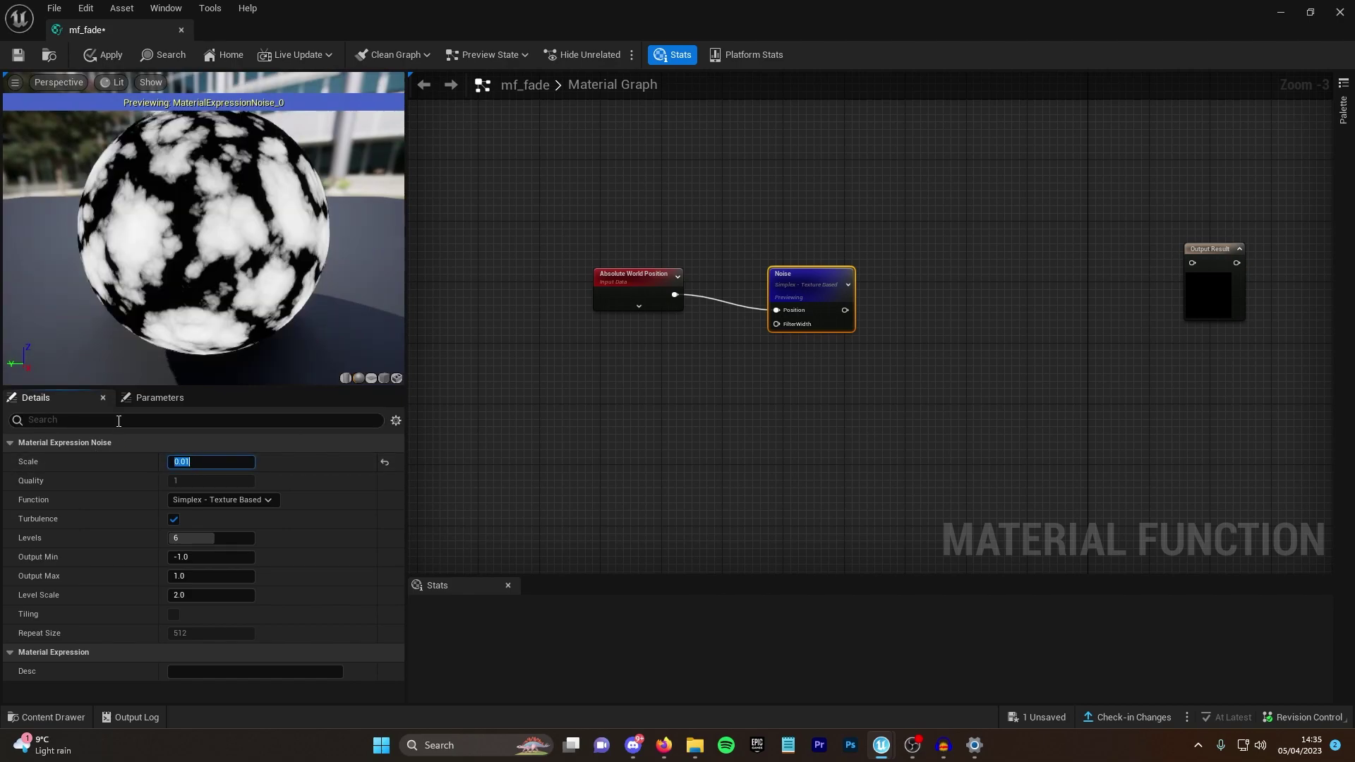
{"action": "left_click_drag", "start_coordinate": [229, 284], "coordinate": [233, 255]}
{"action": "right_click_drag", "start_coordinate": [858, 284], "coordinate": [794, 285]}
{"action": "key", "text": "space"}
Step: Add an Add node fed by the Noise output and chain a second Add node to it
{"action": "left_click_drag", "start_coordinate": [767, 288], "coordinate": [840, 256]}
{"action": "type", "text": "add"}
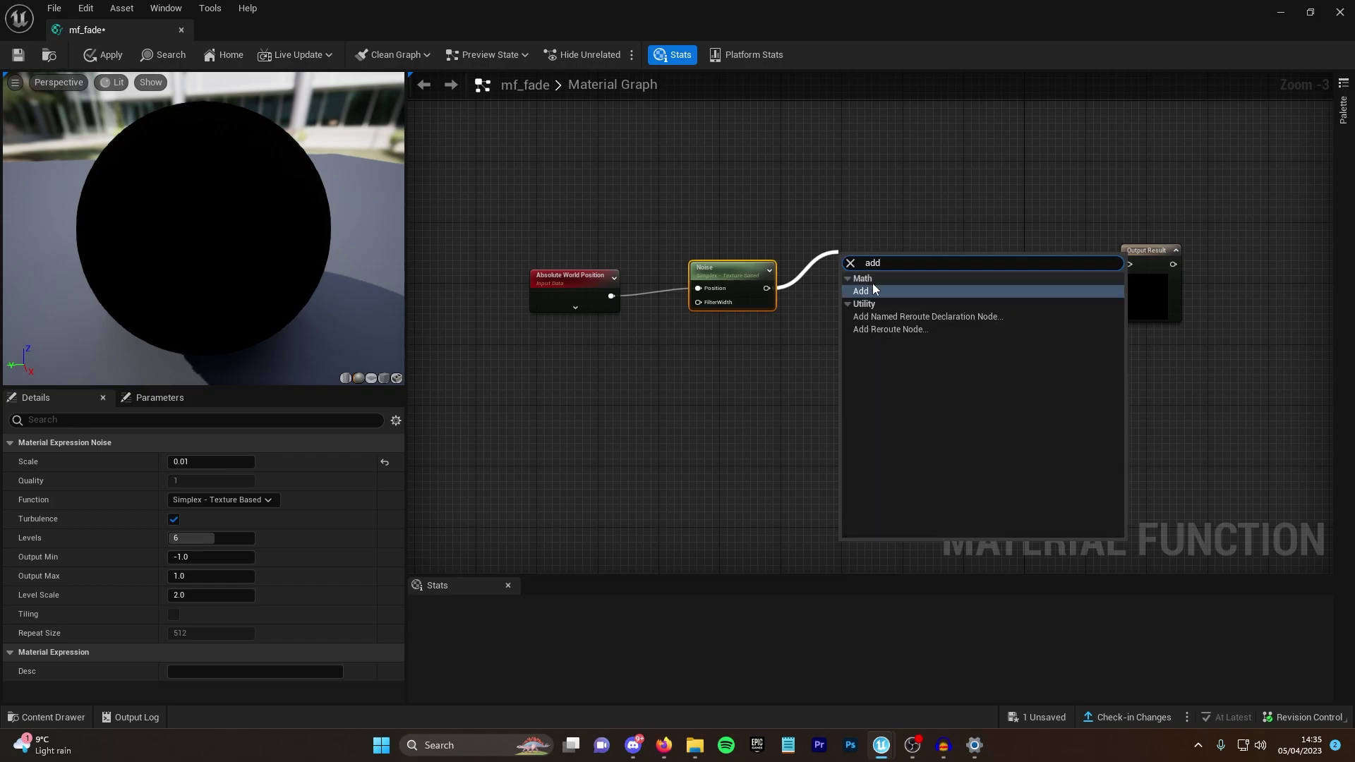
{"action": "left_click", "coordinate": [875, 286]}
{"action": "right_click_drag", "start_coordinate": [875, 283], "coordinate": [752, 272]}
{"action": "left_click_drag", "start_coordinate": [759, 263], "coordinate": [825, 340]}
{"action": "type", "text": "add"}
{"action": "left_click", "coordinate": [830, 333]}
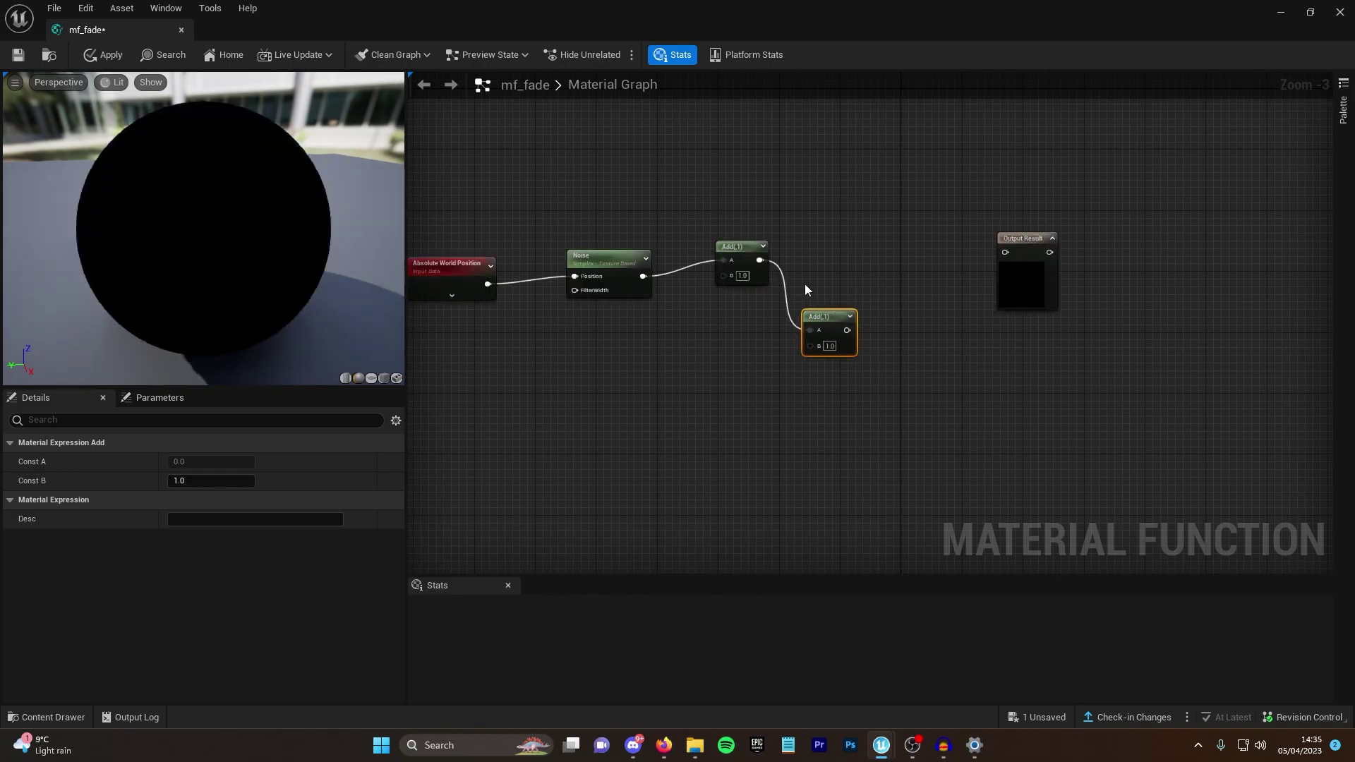
Step: Set Const B of the first Add node to -2
{"action": "left_click", "coordinate": [725, 246]}
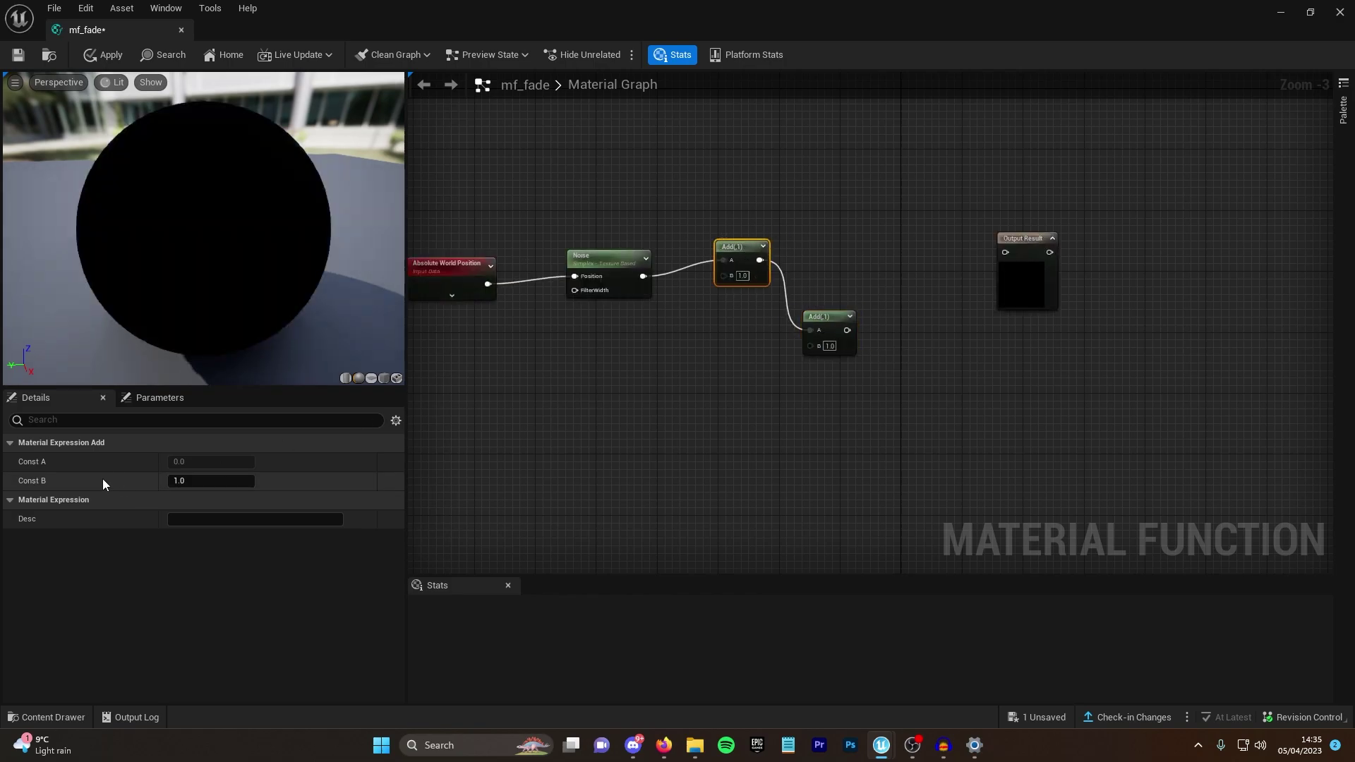
{"action": "left_click", "coordinate": [215, 479]}
{"action": "type", "text": "-2"}
{"action": "key", "text": "Return"}
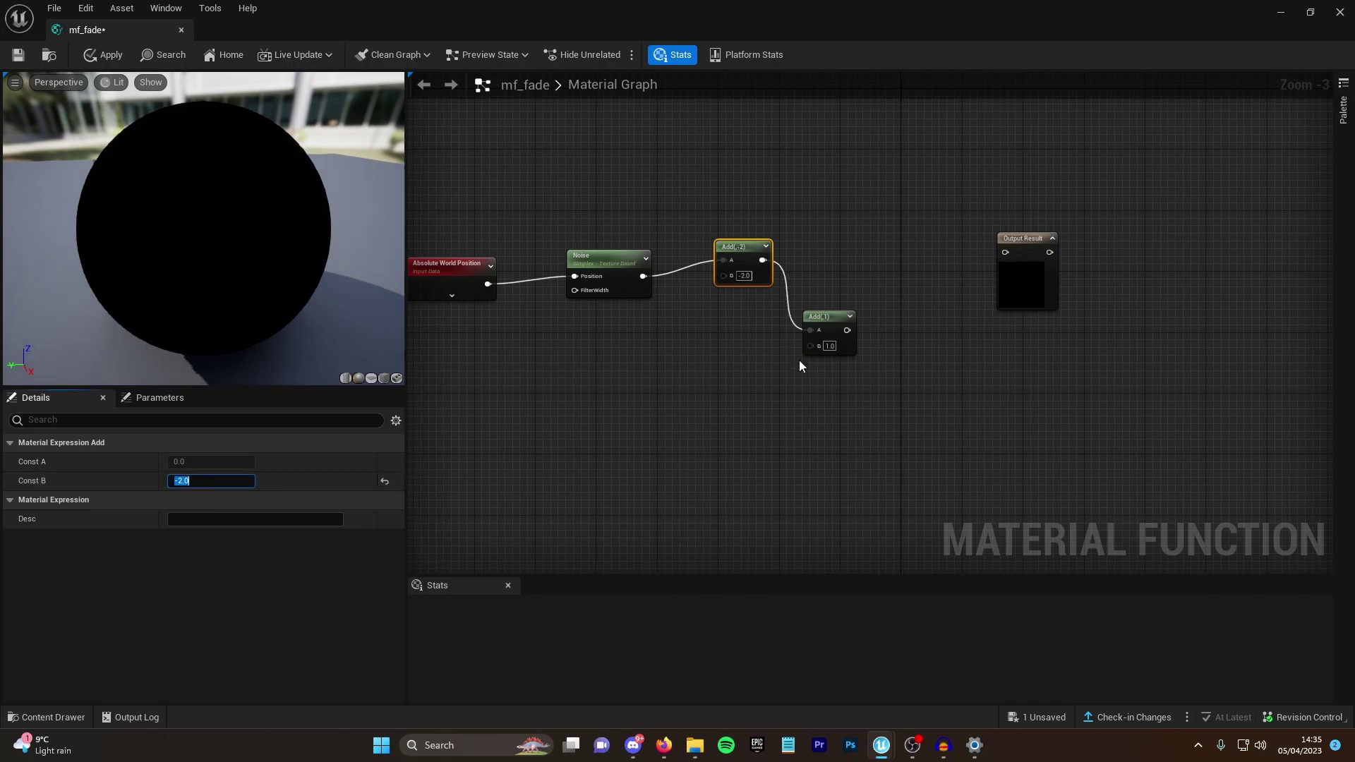
Step: Add a Multiply node feeding the second Add node's B input and set its Const B to 4
{"action": "left_click_drag", "start_coordinate": [812, 347], "coordinate": [708, 366]}
{"action": "type", "text": "mu"}
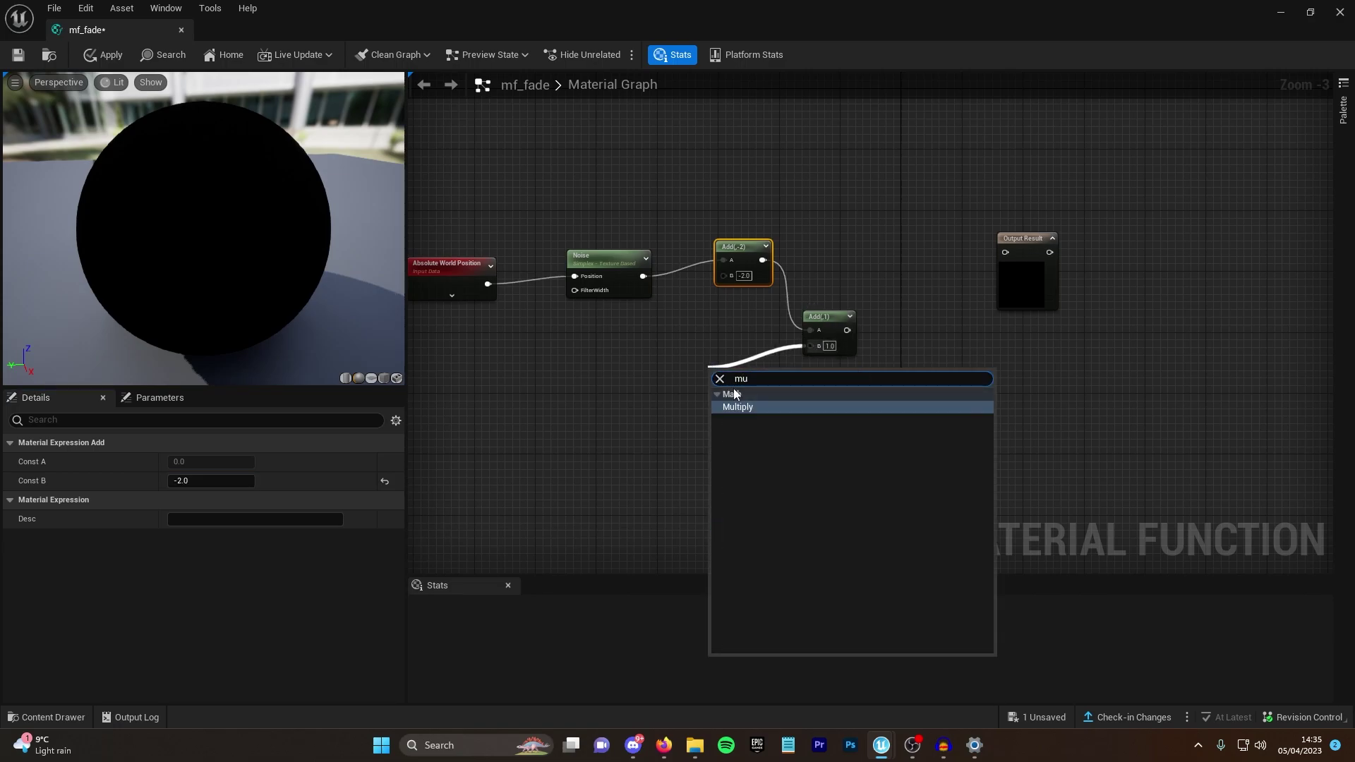
{"action": "left_click", "coordinate": [738, 407]}
{"action": "left_click", "coordinate": [189, 479]}
{"action": "type", "text": "4"}
{"action": "key", "text": "Return"}
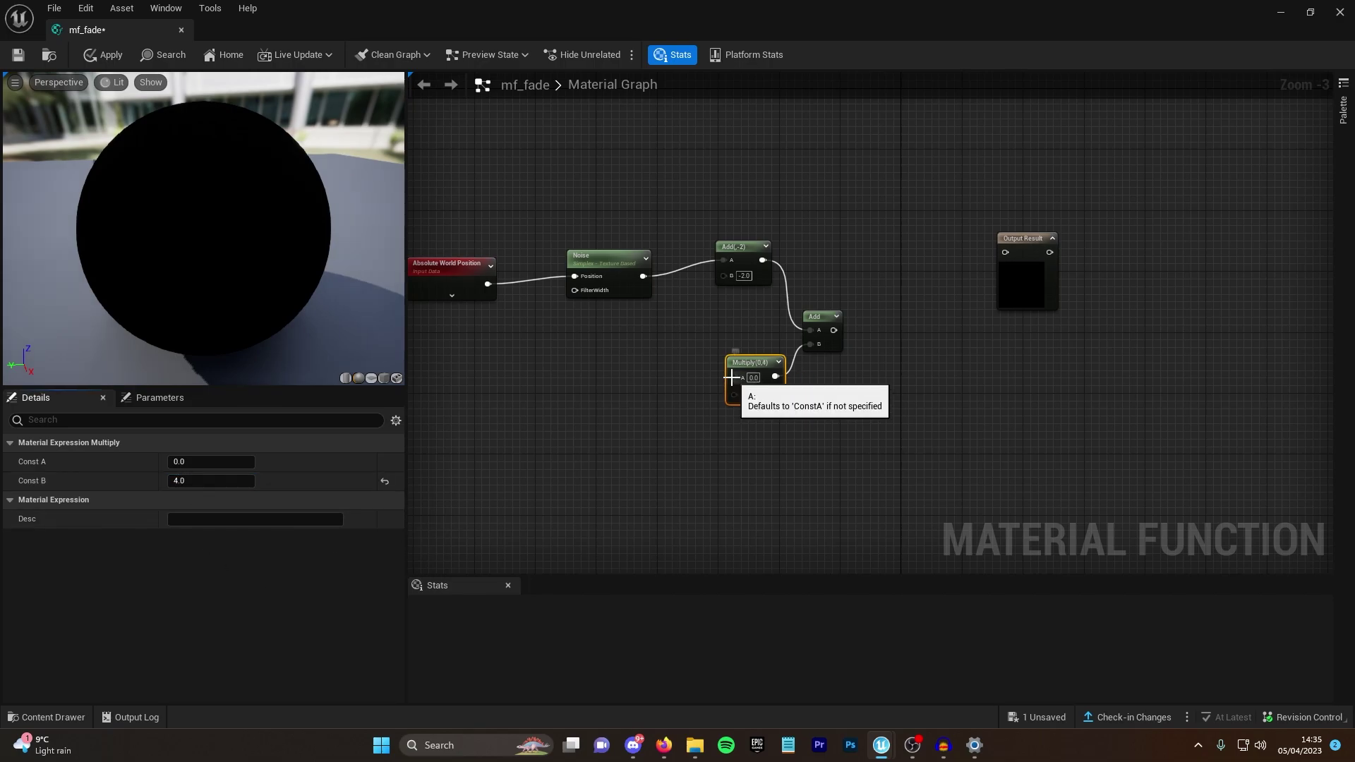
Step: Add a function input node feeding the Multiply node's A input, placed beside it with its preview collapsed
{"action": "left_click_drag", "start_coordinate": [731, 378], "coordinate": [659, 369]}
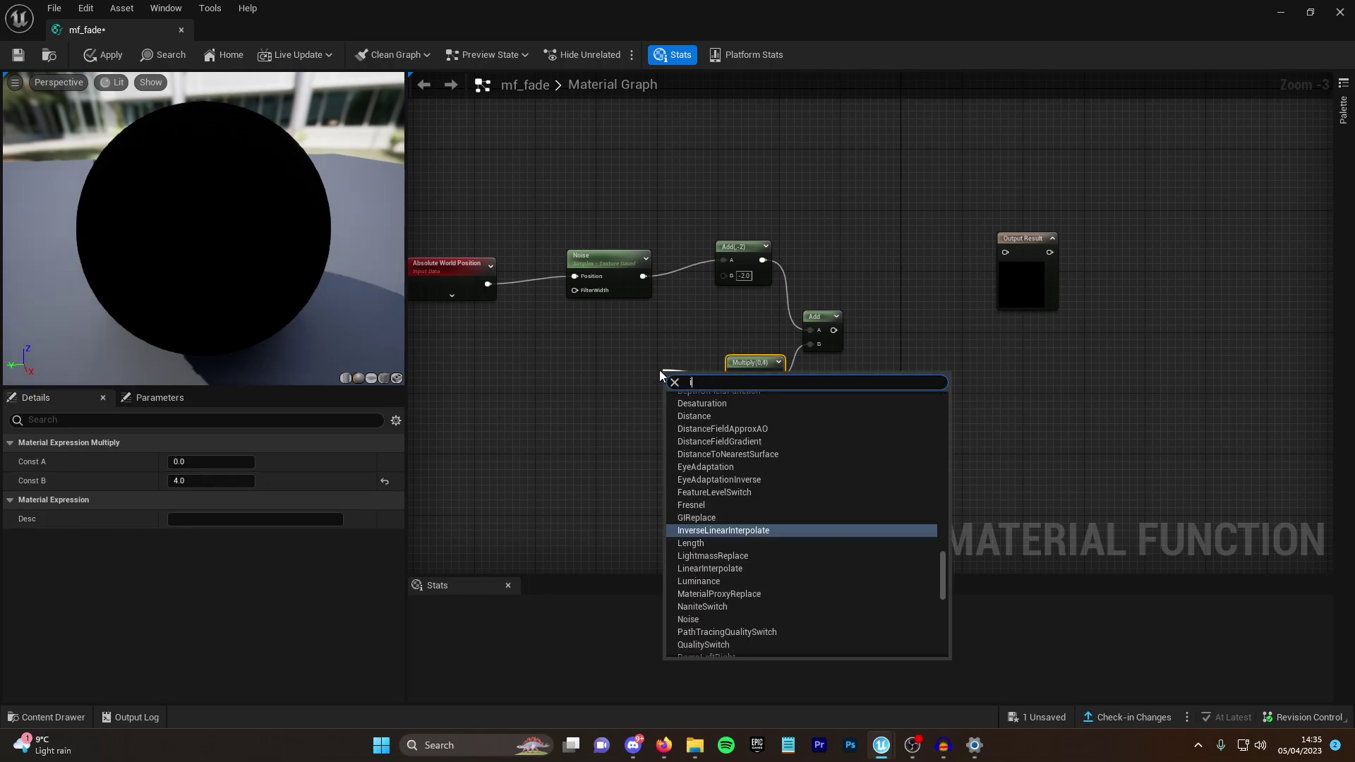
{"action": "type", "text": "input"}
{"action": "left_click", "coordinate": [711, 410]}
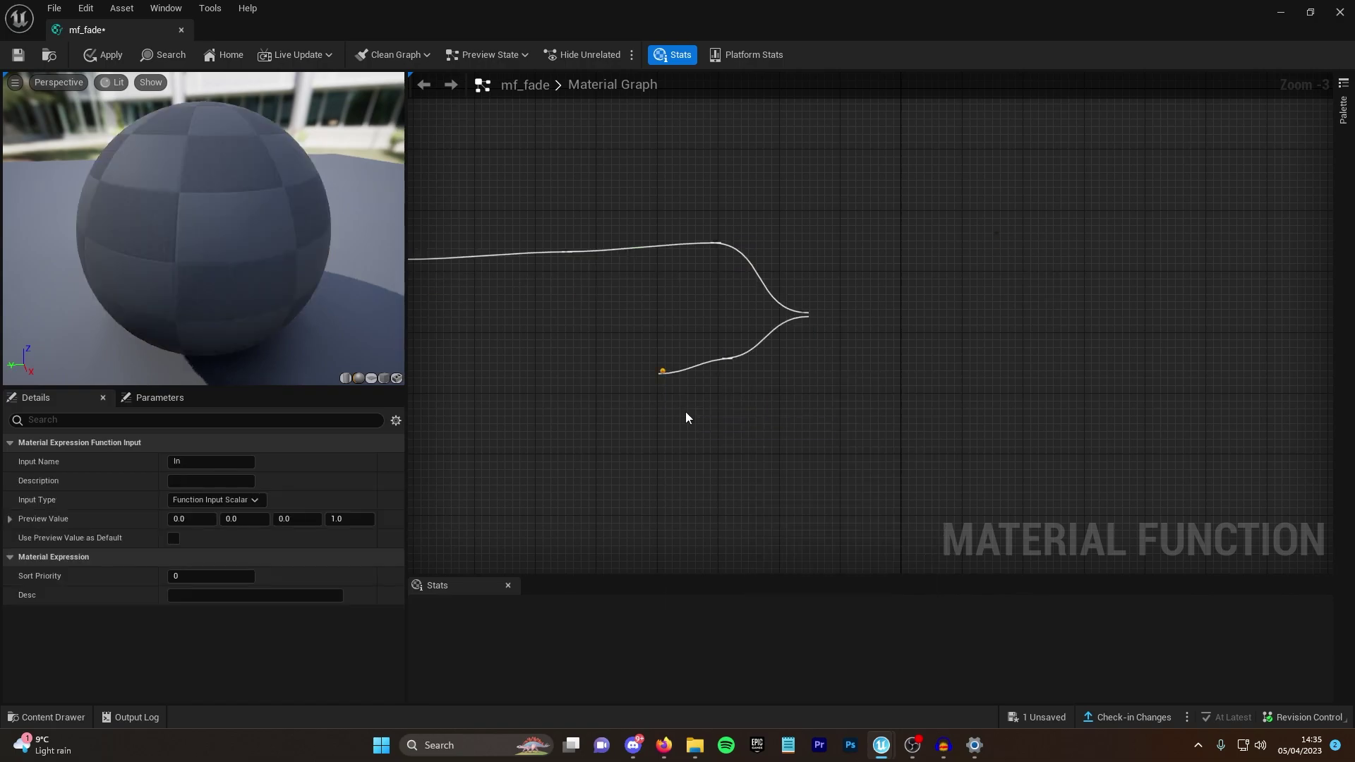
{"action": "left_click_drag", "start_coordinate": [696, 387], "coordinate": [624, 366]}
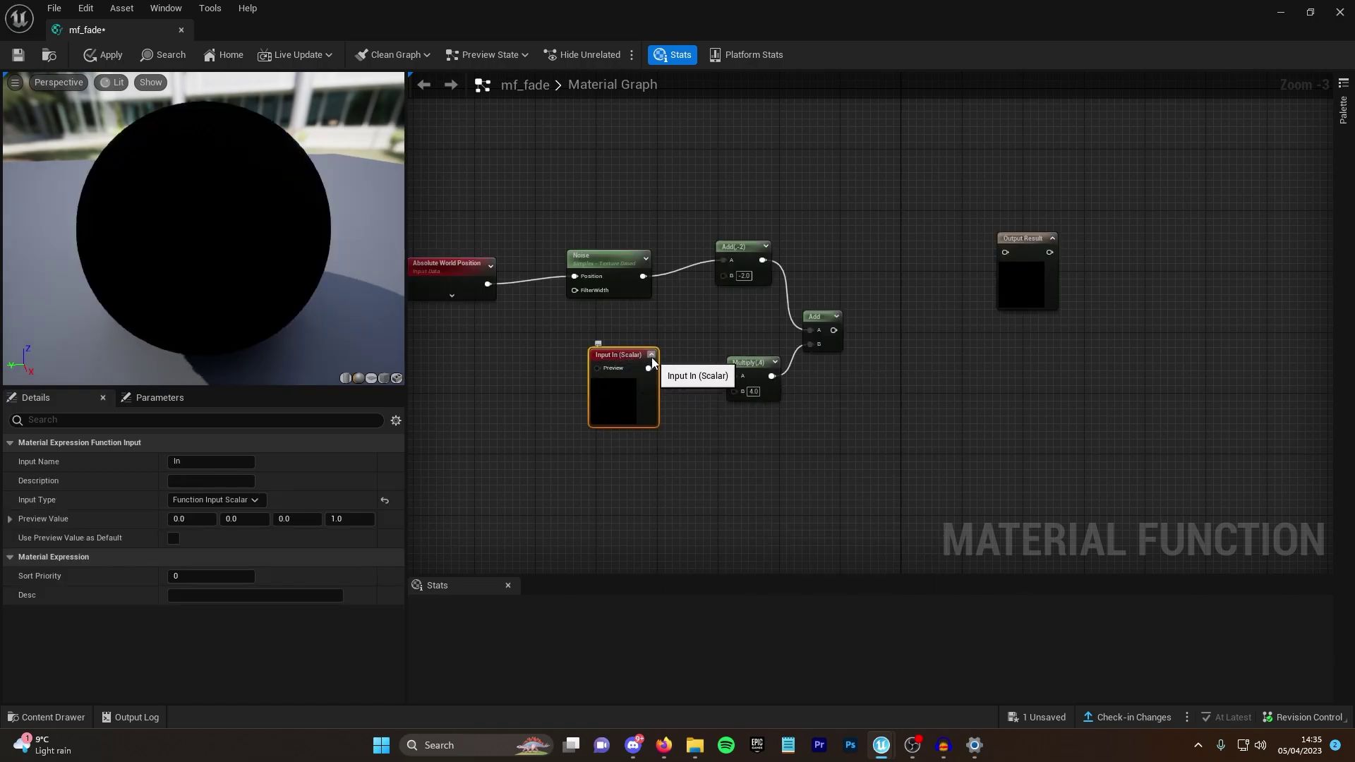
{"action": "left_click", "coordinate": [651, 356]}
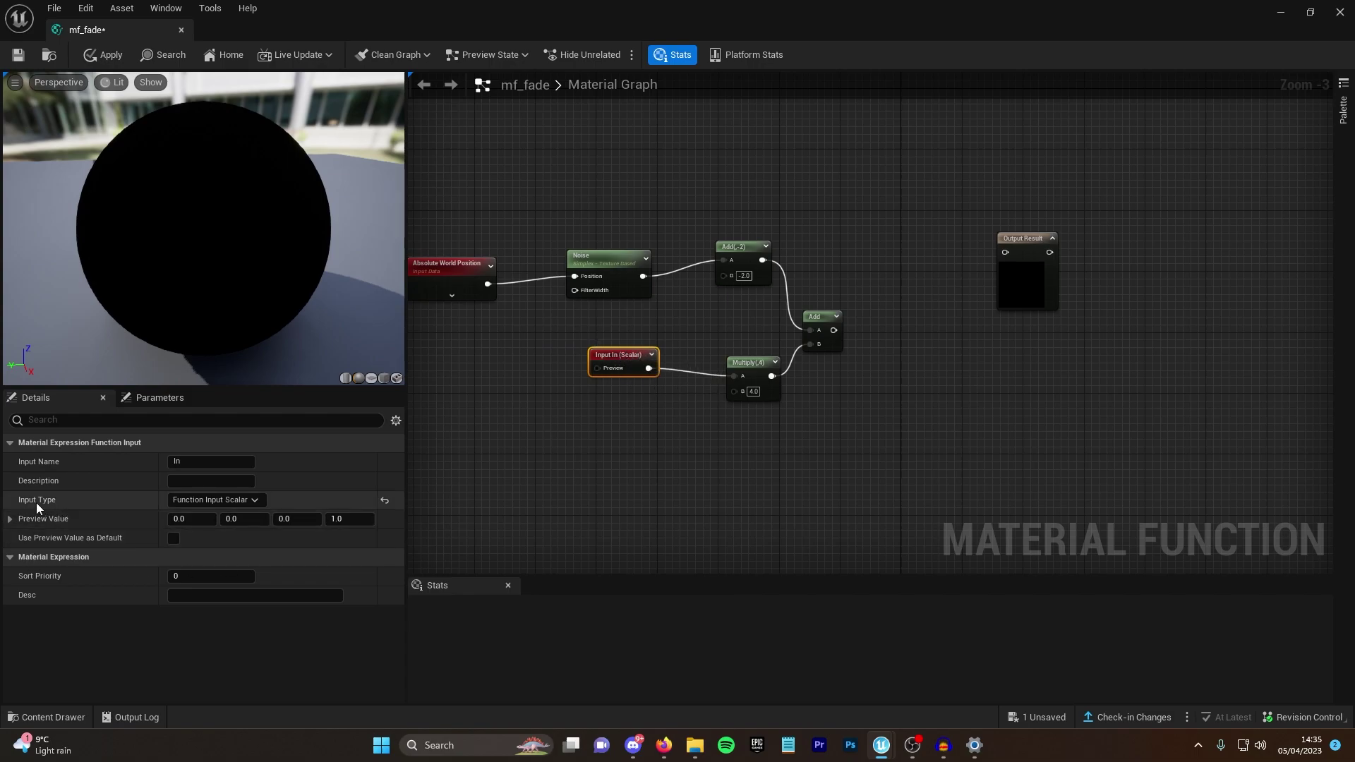
Step: Keep the function input's type as Function Input Scalar and set its first preview value to 0.5
{"action": "left_click", "coordinate": [238, 500]}
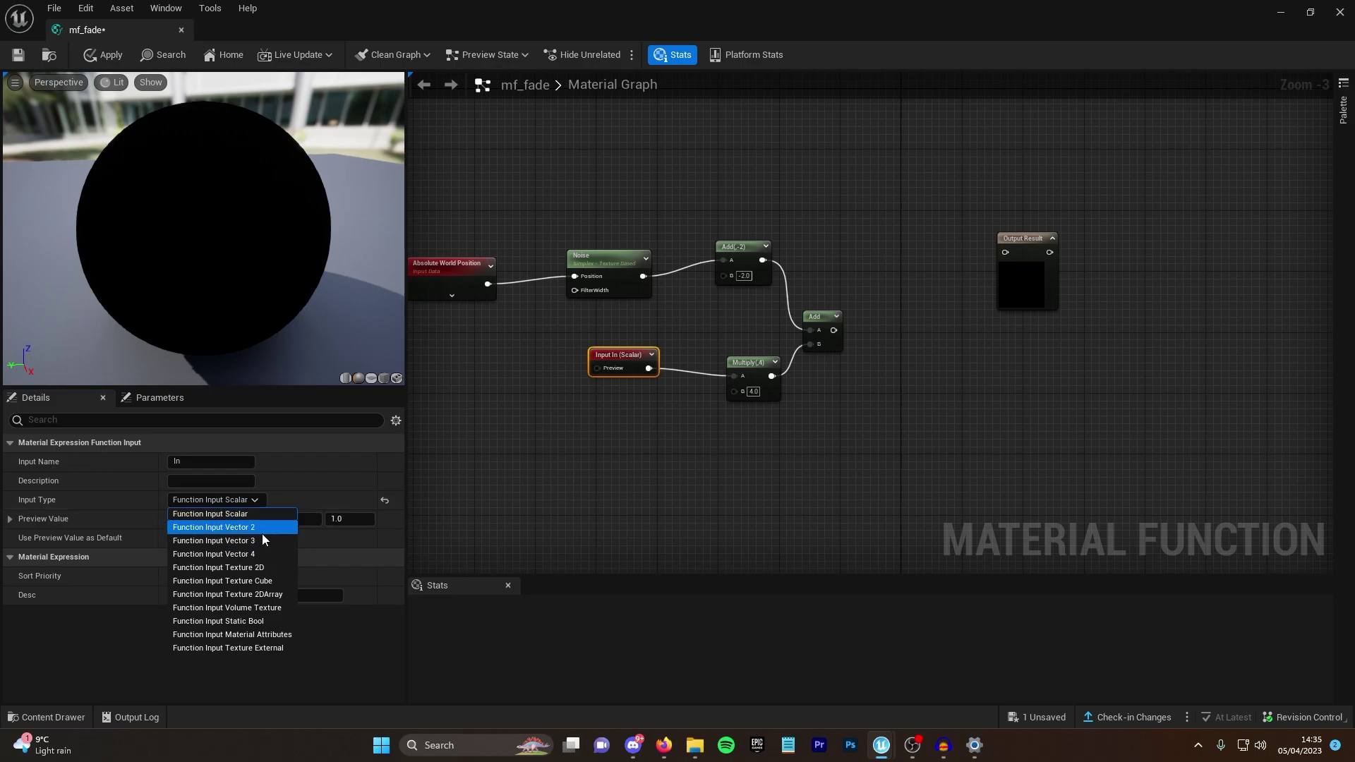
{"action": "left_click", "coordinate": [251, 501]}
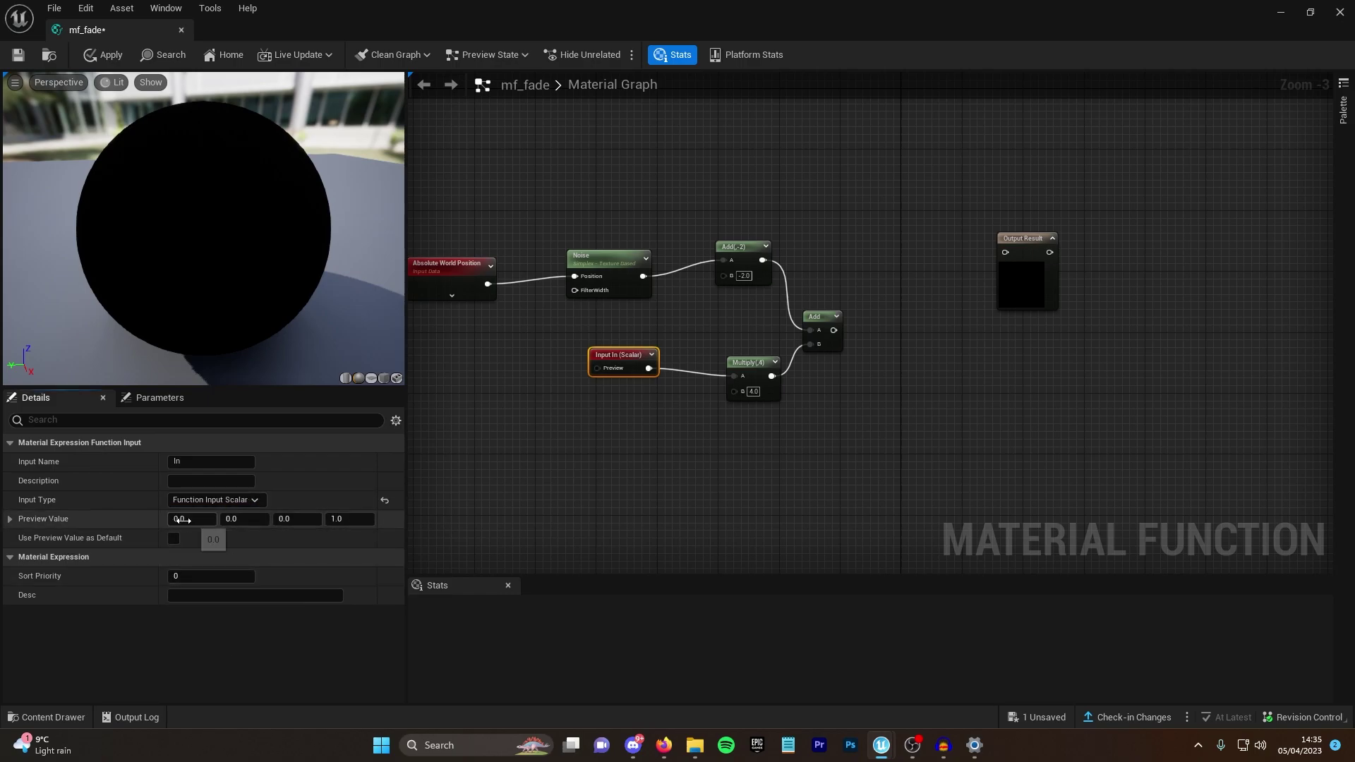
{"action": "left_click", "coordinate": [185, 520]}
{"action": "type", "text": "0.5"}
{"action": "key", "text": "Return"}
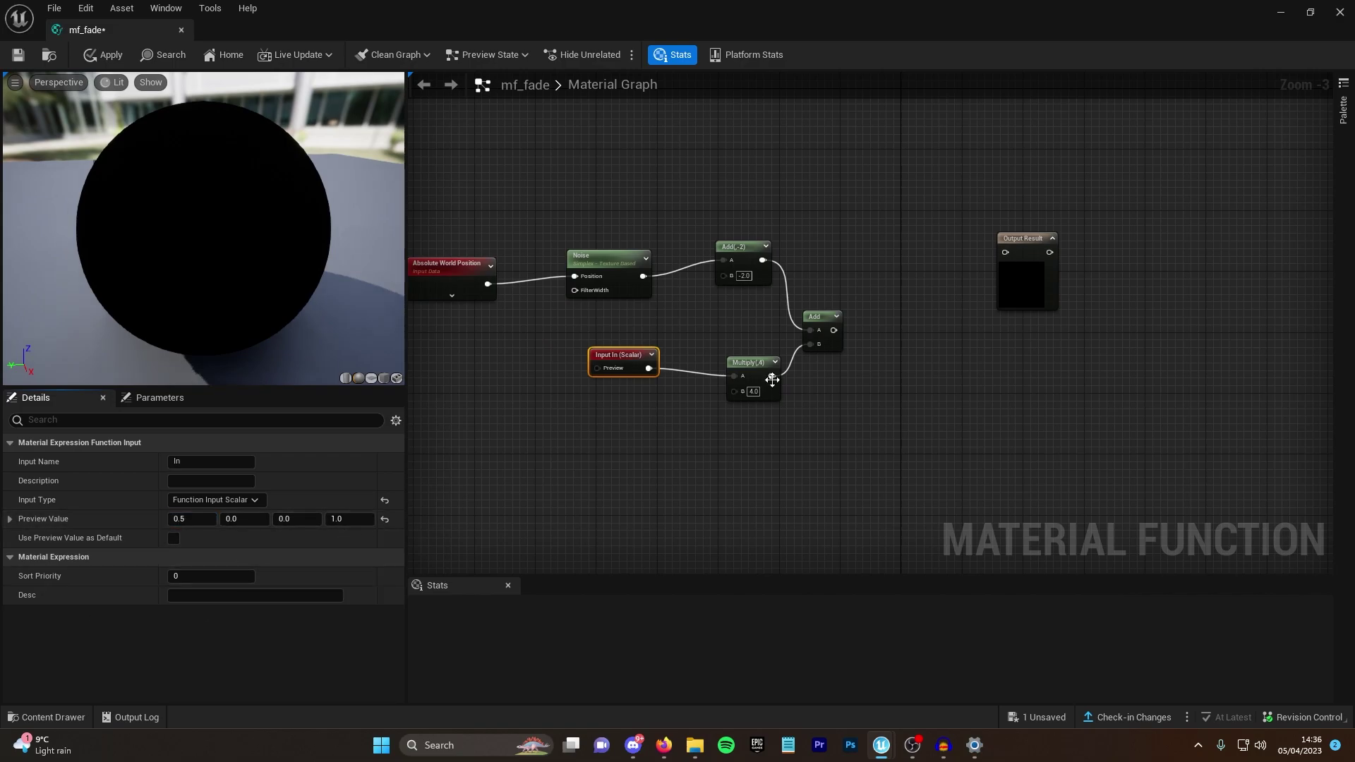
Step: Move the Output Result node farther from the other nodes and add a Saturate node fed by the second Add node
{"action": "right_click_drag", "start_coordinate": [802, 361], "coordinate": [740, 374]}
{"action": "right_click_drag", "start_coordinate": [787, 308], "coordinate": [748, 313]}
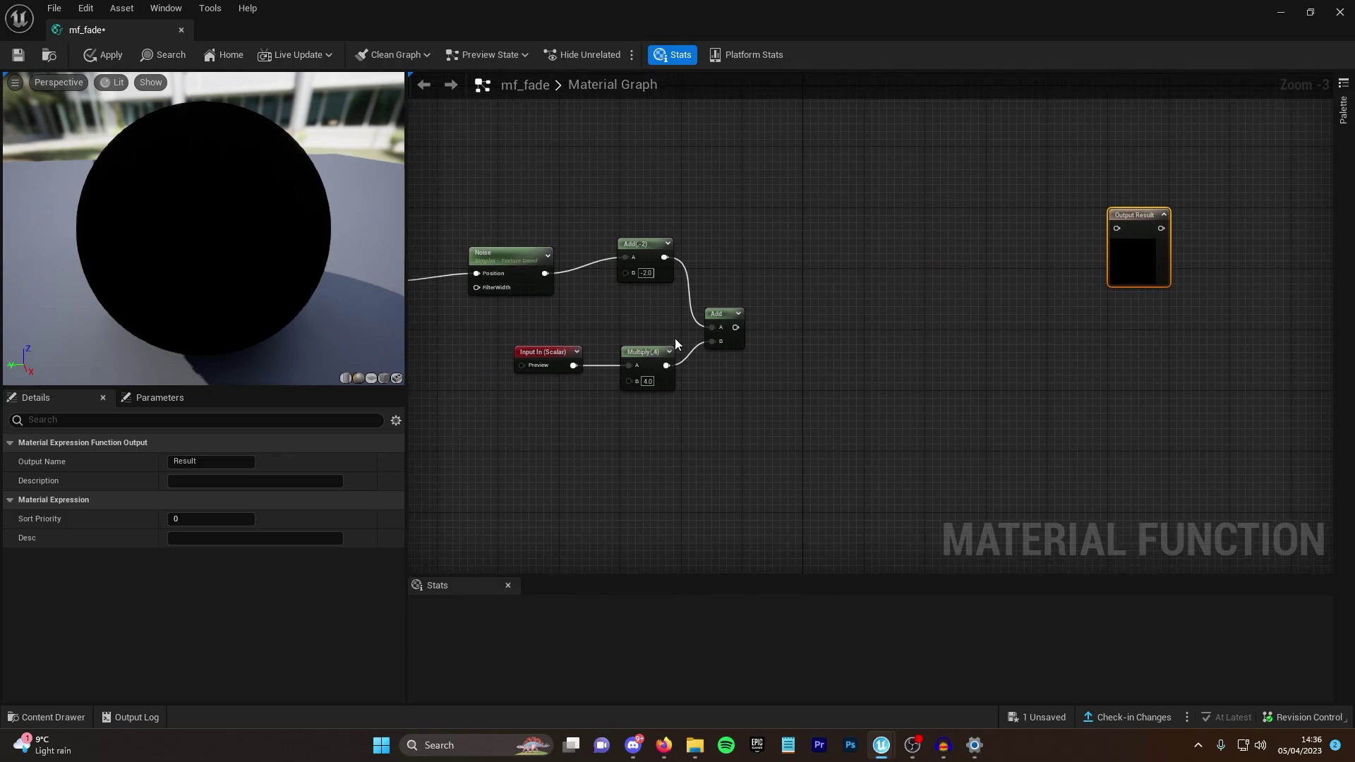
{"action": "left_click_drag", "start_coordinate": [735, 327], "coordinate": [798, 294]}
{"action": "type", "text": "satu"}
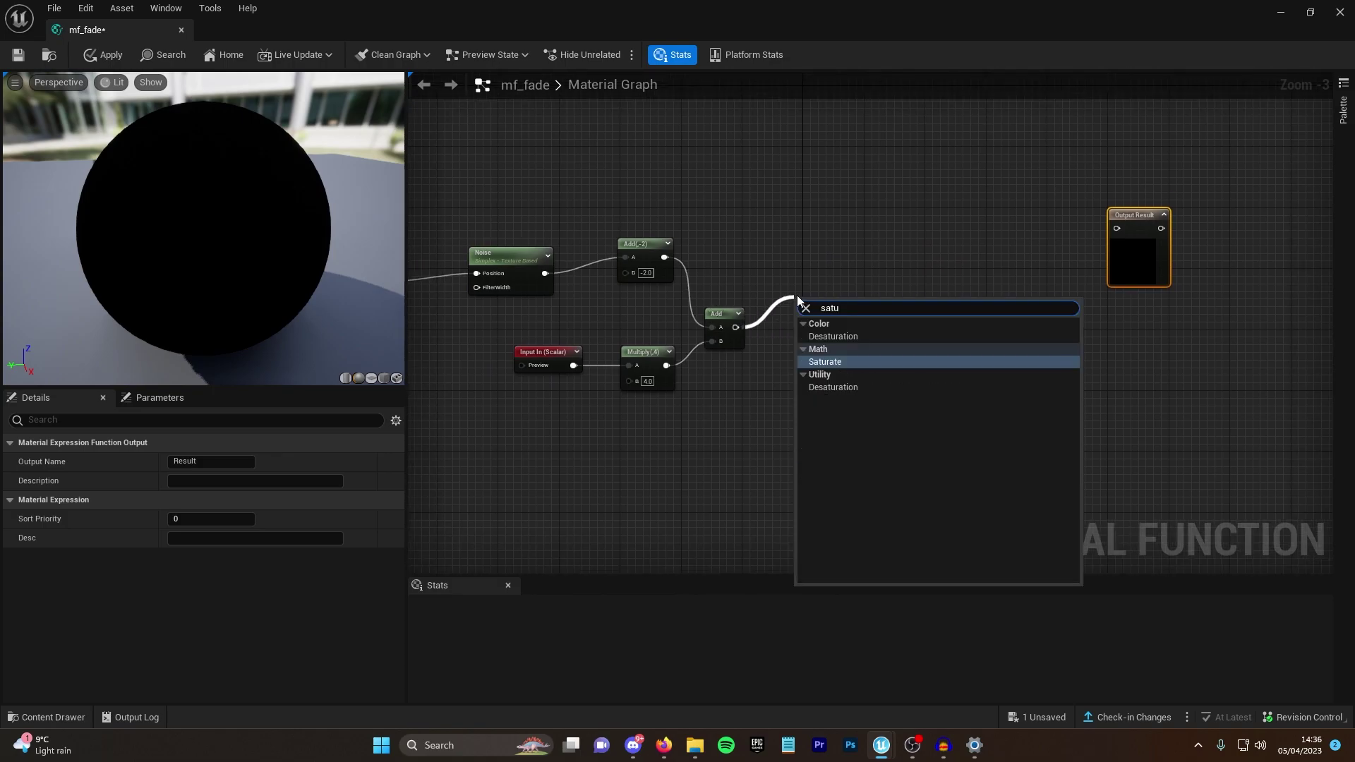
{"action": "key", "text": "Return"}
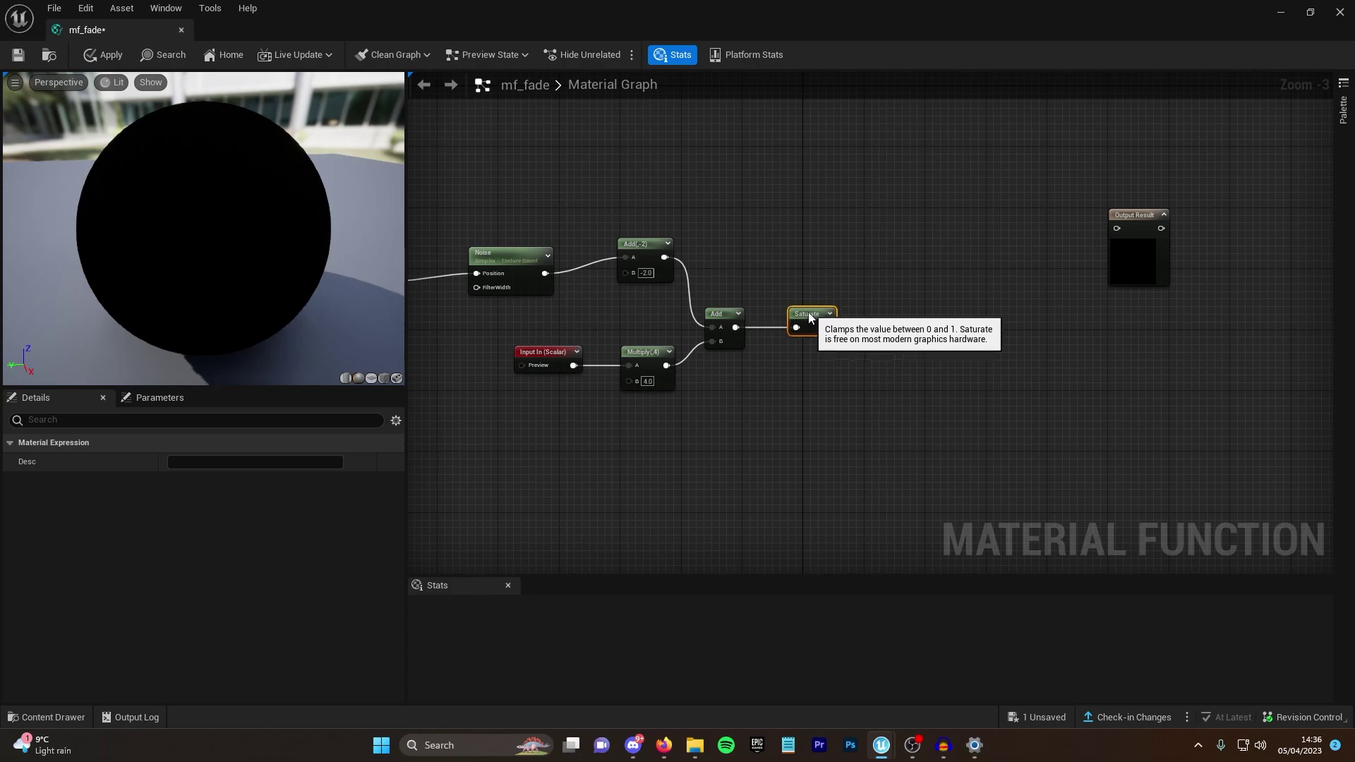
Step: Connect the Saturate output to a new Frac node and a new OneMinus node
{"action": "right_click_drag", "start_coordinate": [807, 323], "coordinate": [741, 337]}
{"action": "left_click_drag", "start_coordinate": [755, 350], "coordinate": [813, 281]}
{"action": "type", "text": "fr"}
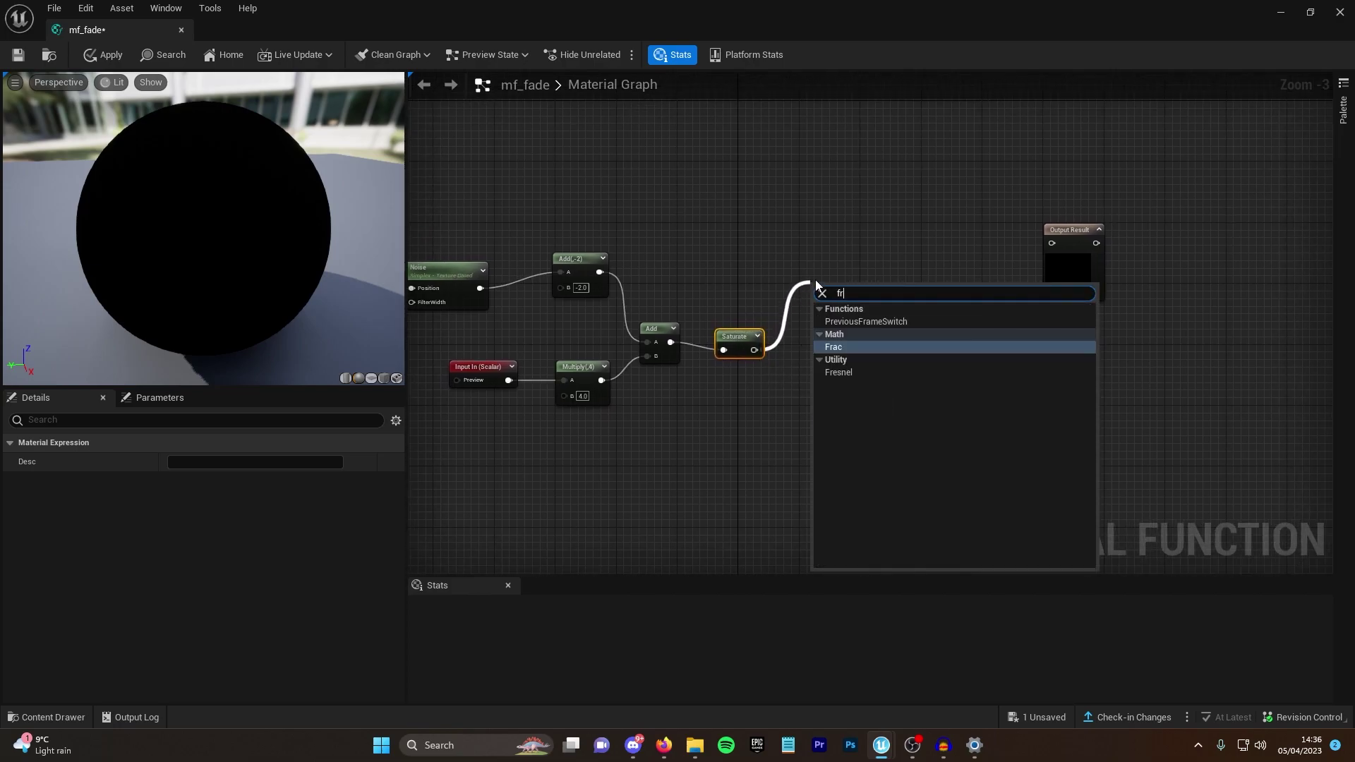
{"action": "left_click", "coordinate": [889, 350]}
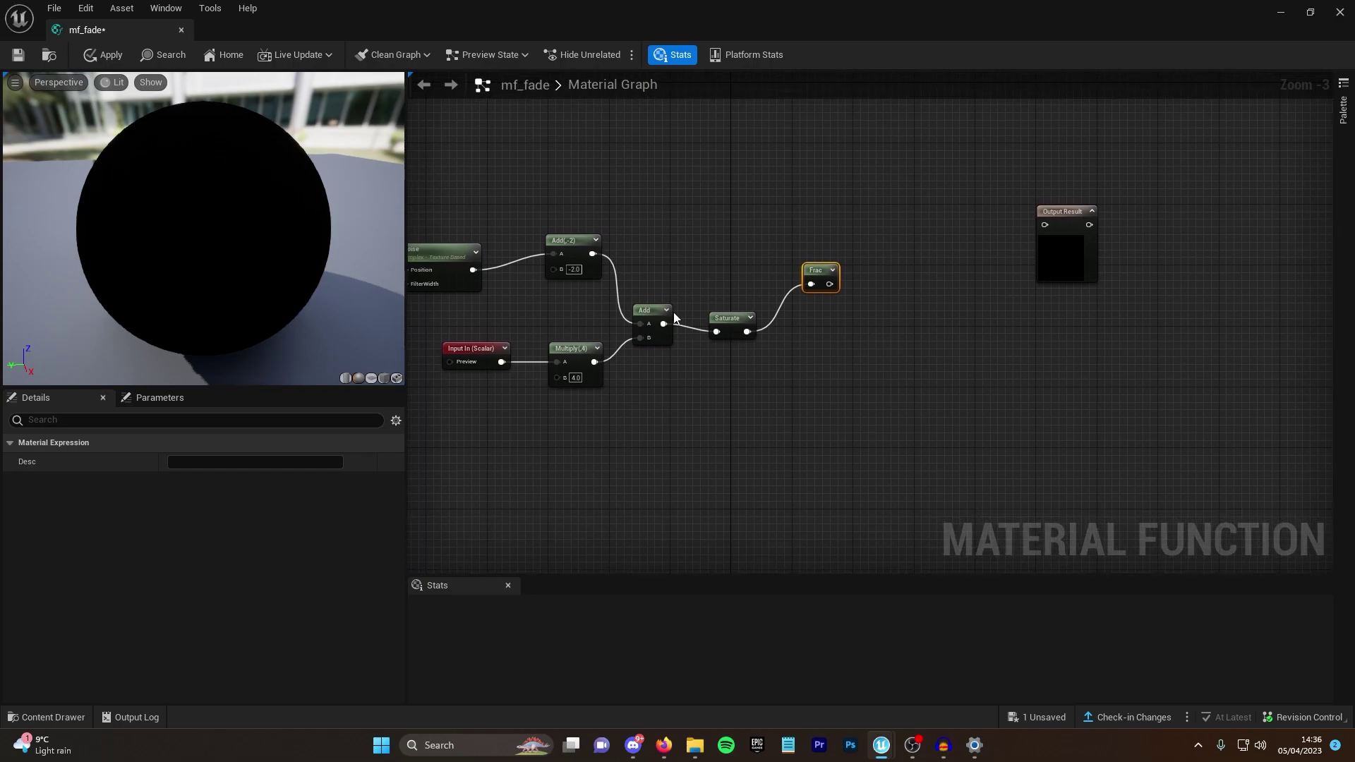
{"action": "left_click_drag", "start_coordinate": [747, 335], "coordinate": [831, 375]}
{"action": "type", "text": "oneminus"}
{"action": "key", "text": "Return"}
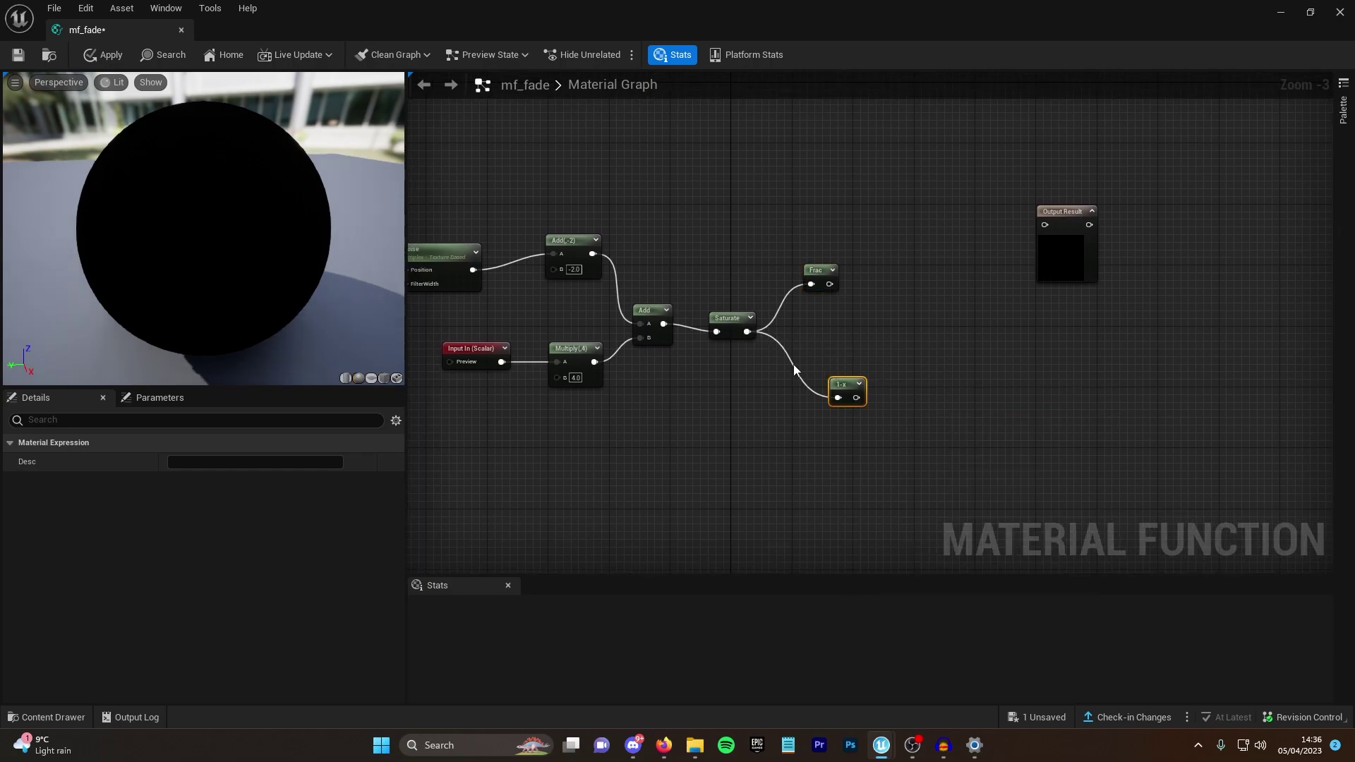
Step: Add a function output node fed by the OneMinus node and name it opacity
{"action": "left_click_drag", "start_coordinate": [791, 379], "coordinate": [844, 373]}
{"action": "type", "text": "output"}
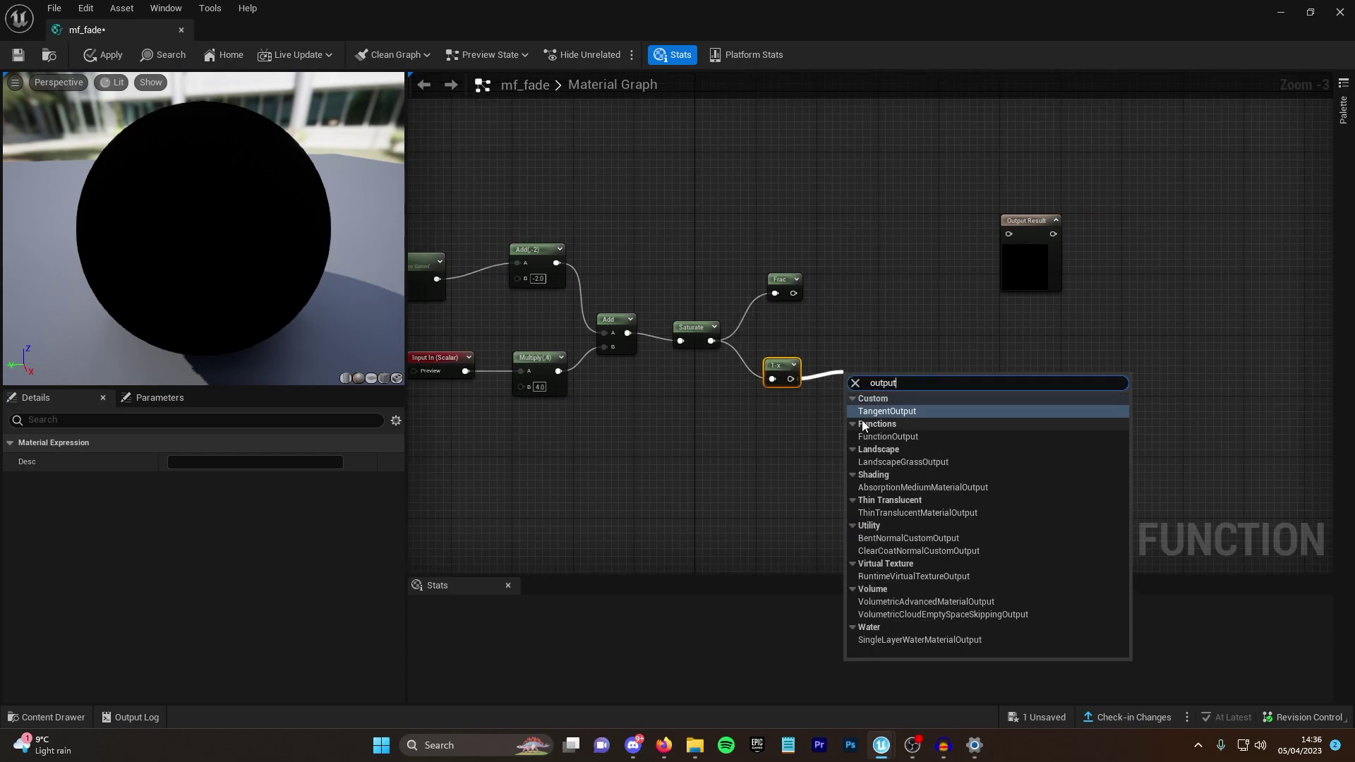
{"action": "left_click", "coordinate": [882, 437]}
{"action": "left_click", "coordinate": [863, 384]}
{"action": "left_click", "coordinate": [205, 461]}
{"action": "type", "text": "opacity"}
{"action": "left_click", "coordinate": [817, 300]}
Step: Add a Subtract node fed by the Frac node and set its Const B to 0.5
{"action": "right_click_drag", "start_coordinate": [817, 300], "coordinate": [773, 323]}
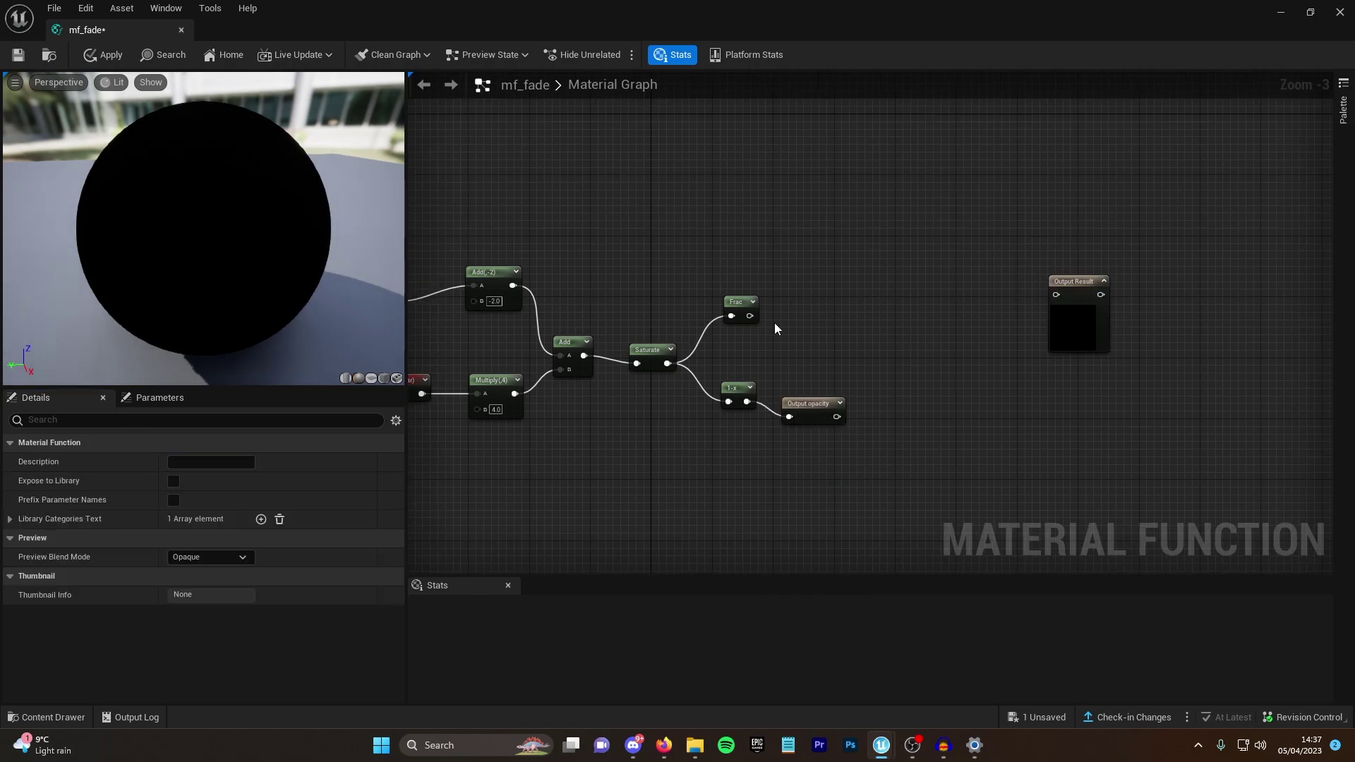
{"action": "left_click_drag", "start_coordinate": [752, 320], "coordinate": [797, 312]}
{"action": "type", "text": "sub"}
{"action": "key", "text": "Return"}
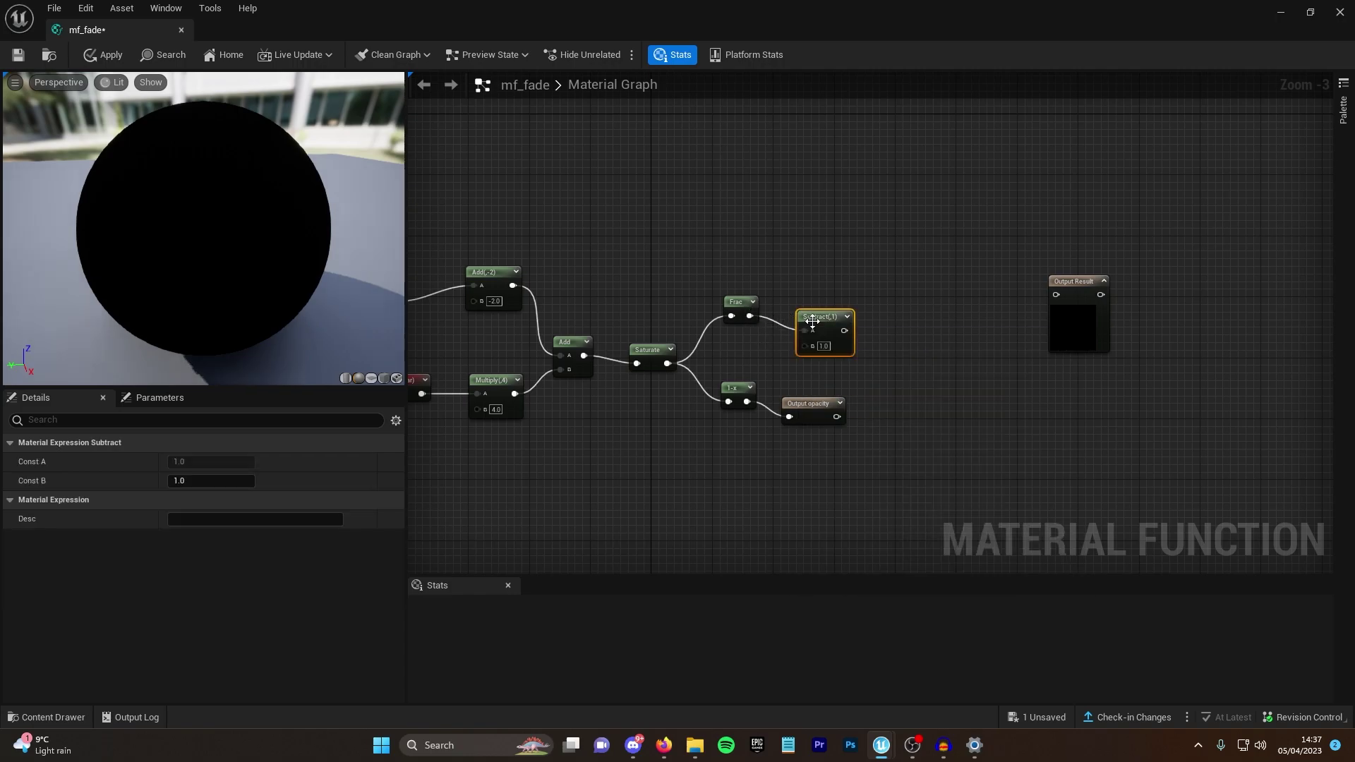
{"action": "left_click_drag", "start_coordinate": [831, 297], "coordinate": [838, 298]}
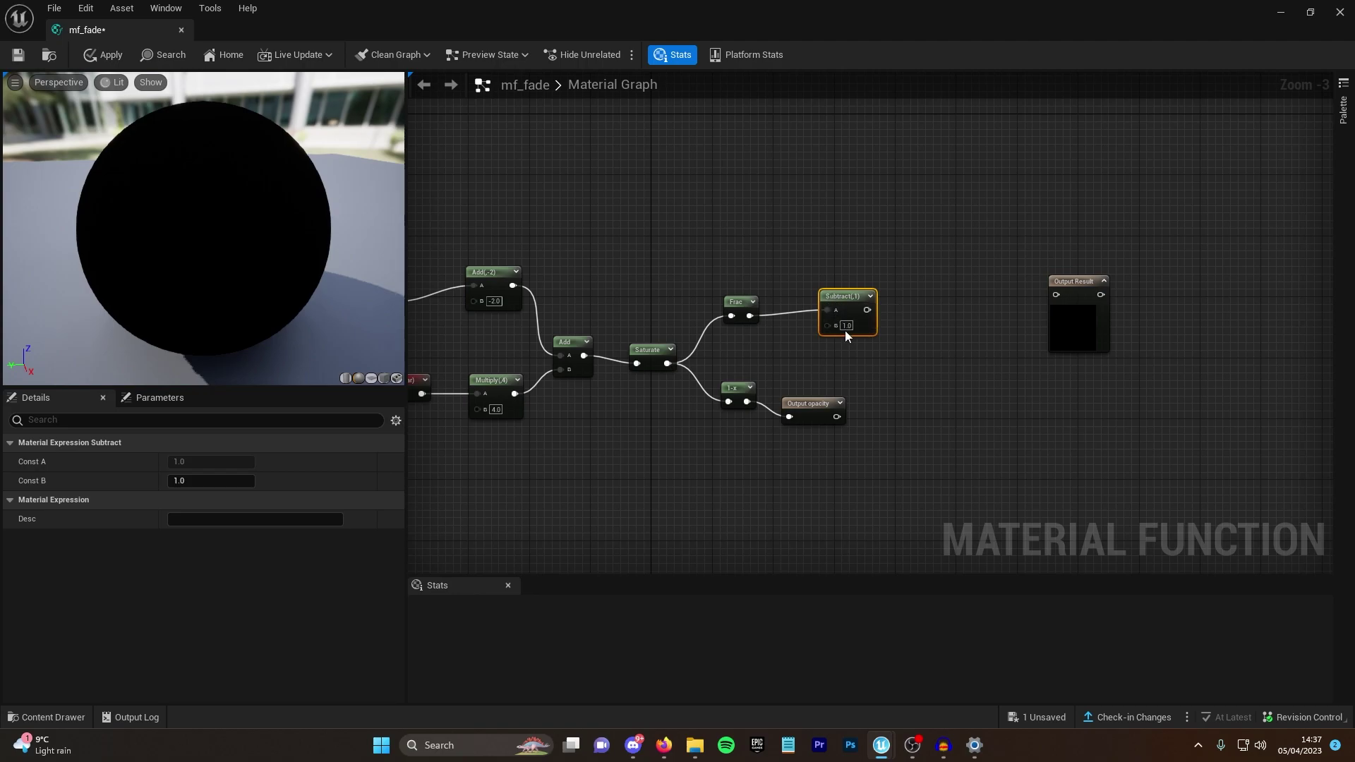
{"action": "left_click", "coordinate": [234, 482]}
{"action": "type", "text": "0."}
{"action": "type", "text": "5"}
{"action": "key", "text": "Return"}
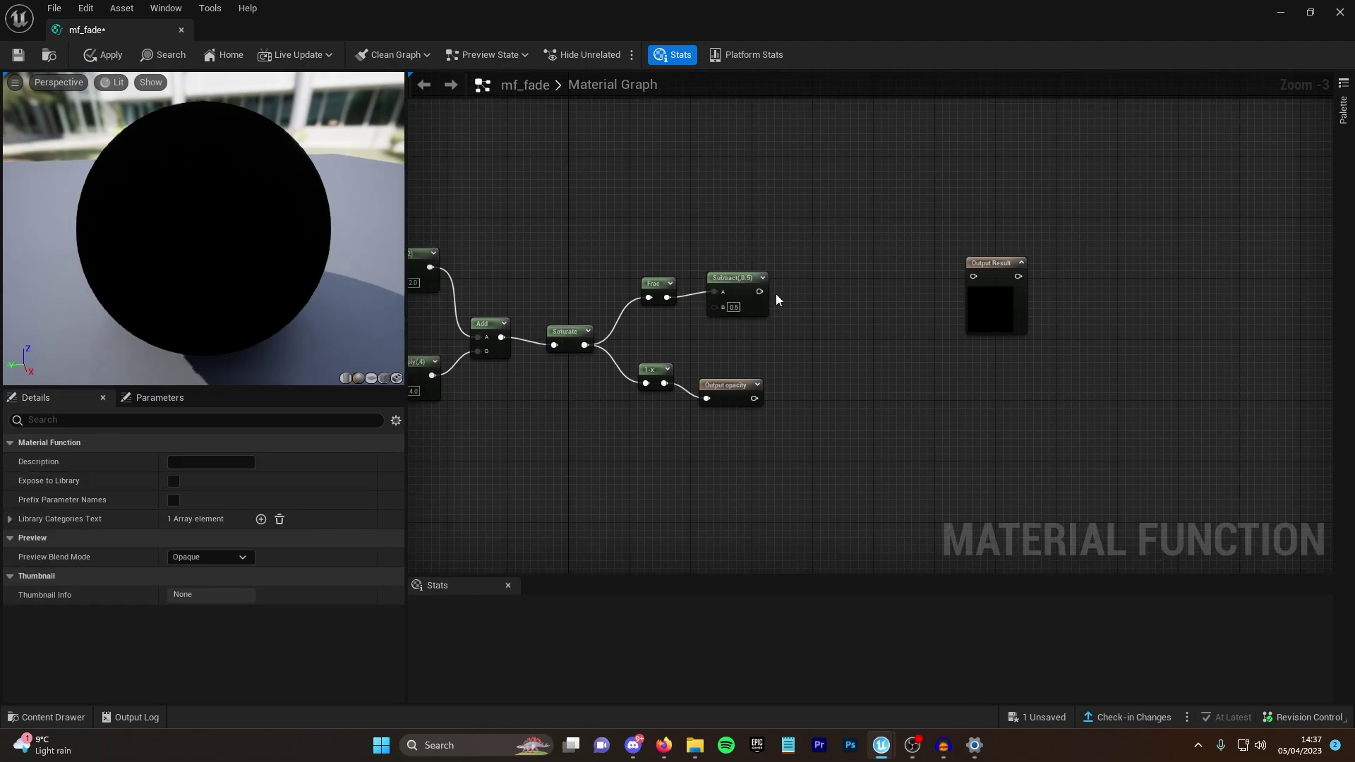
Step: Add a Sign node fed by the Subtract node, followed by a Multiply node taking the Sign result as A
{"action": "left_click_drag", "start_coordinate": [759, 291], "coordinate": [799, 285]}
{"action": "type", "text": "sign"}
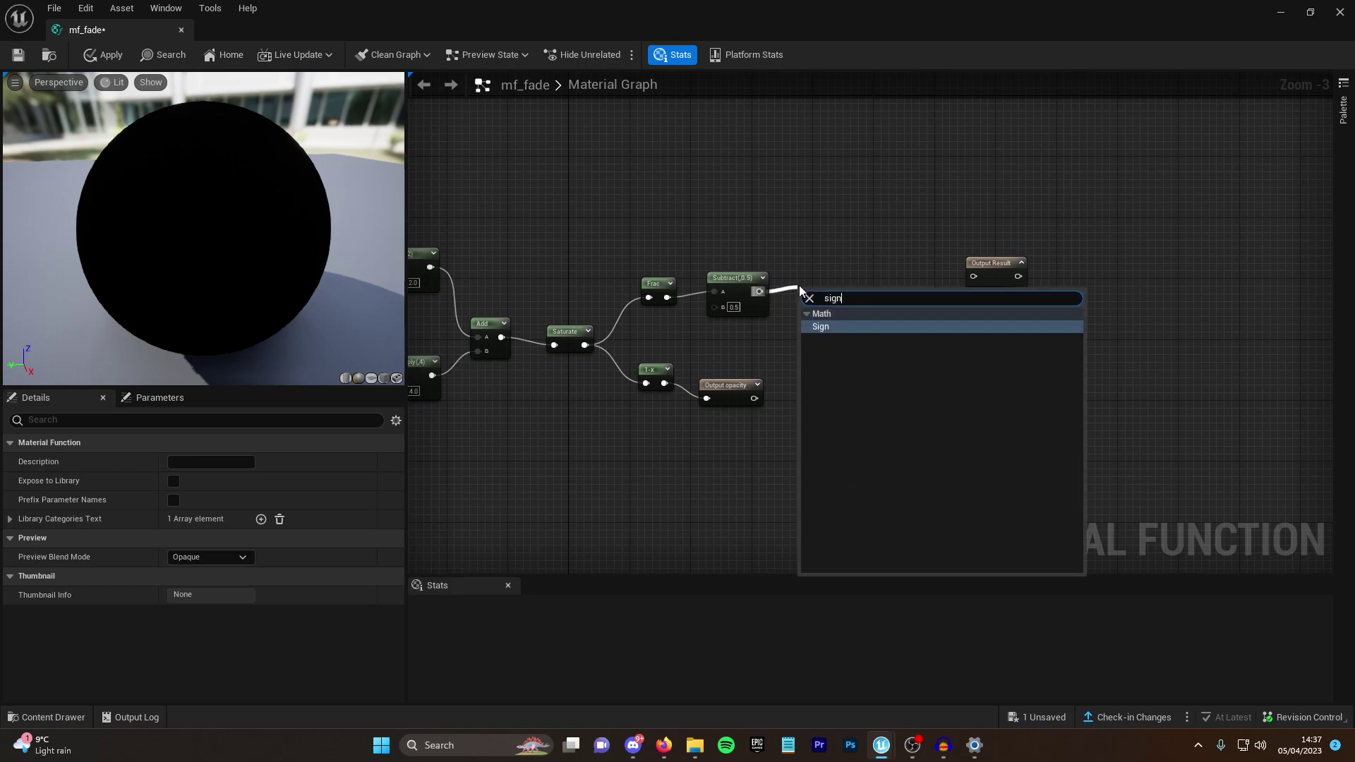
{"action": "key", "text": "Return"}
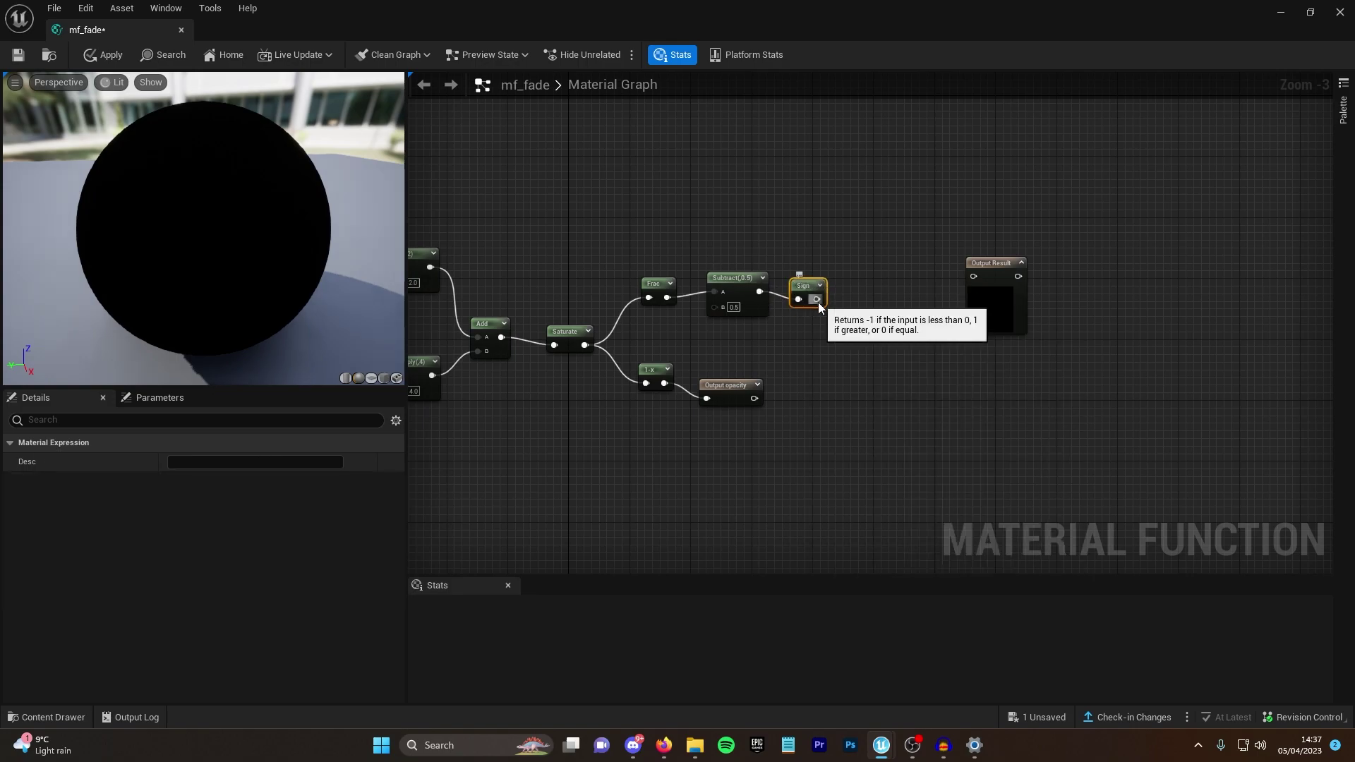
{"action": "left_click_drag", "start_coordinate": [818, 301], "coordinate": [861, 291]}
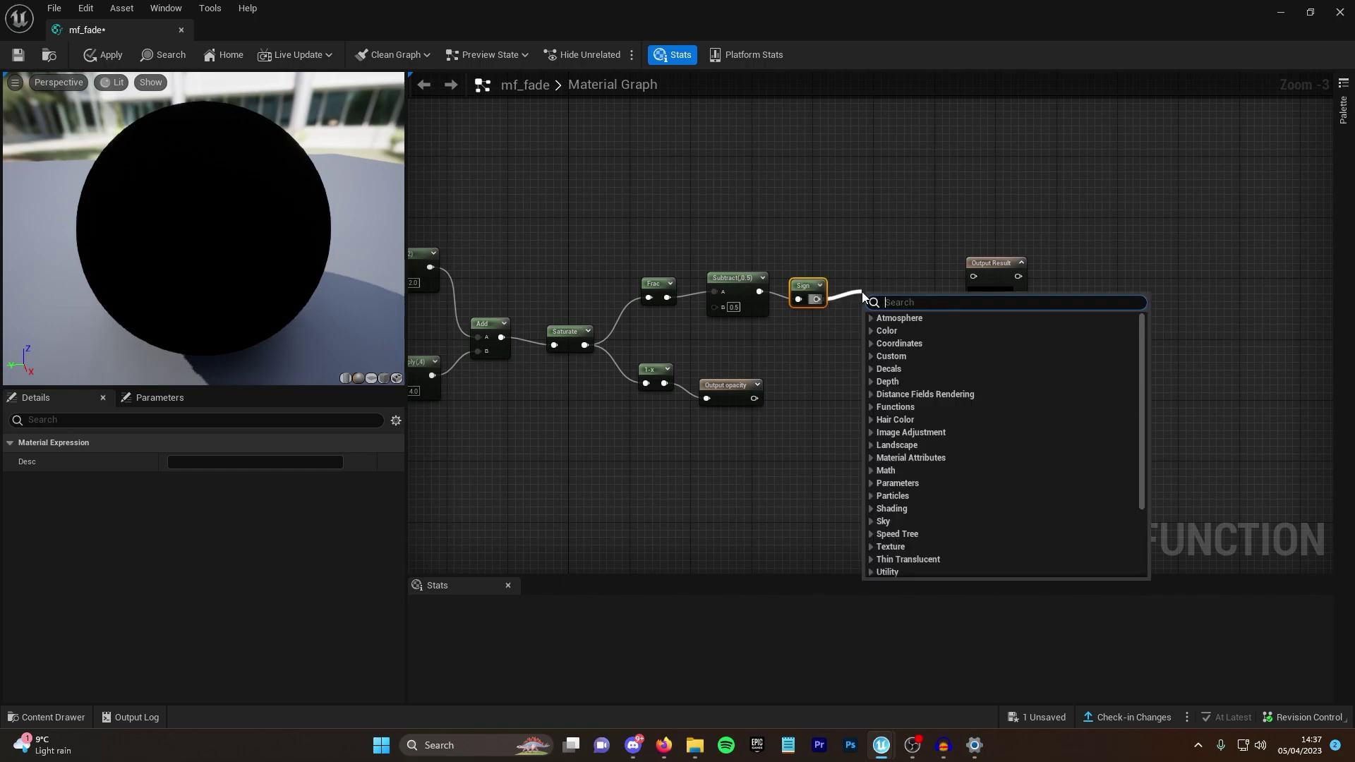
{"action": "type", "text": "mult"}
{"action": "key", "text": "Return"}
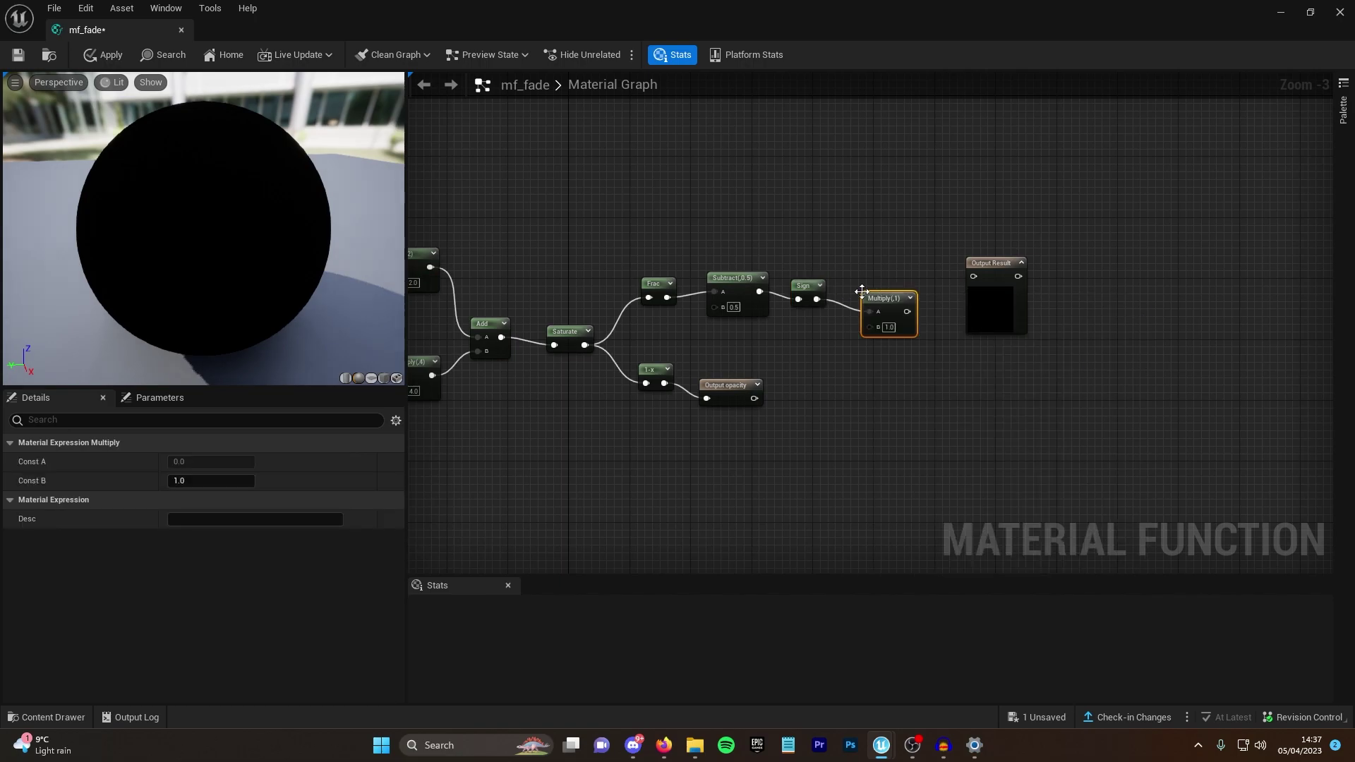
{"action": "left_click_drag", "start_coordinate": [897, 299], "coordinate": [973, 276]}
{"action": "left_click", "coordinate": [1002, 263]}
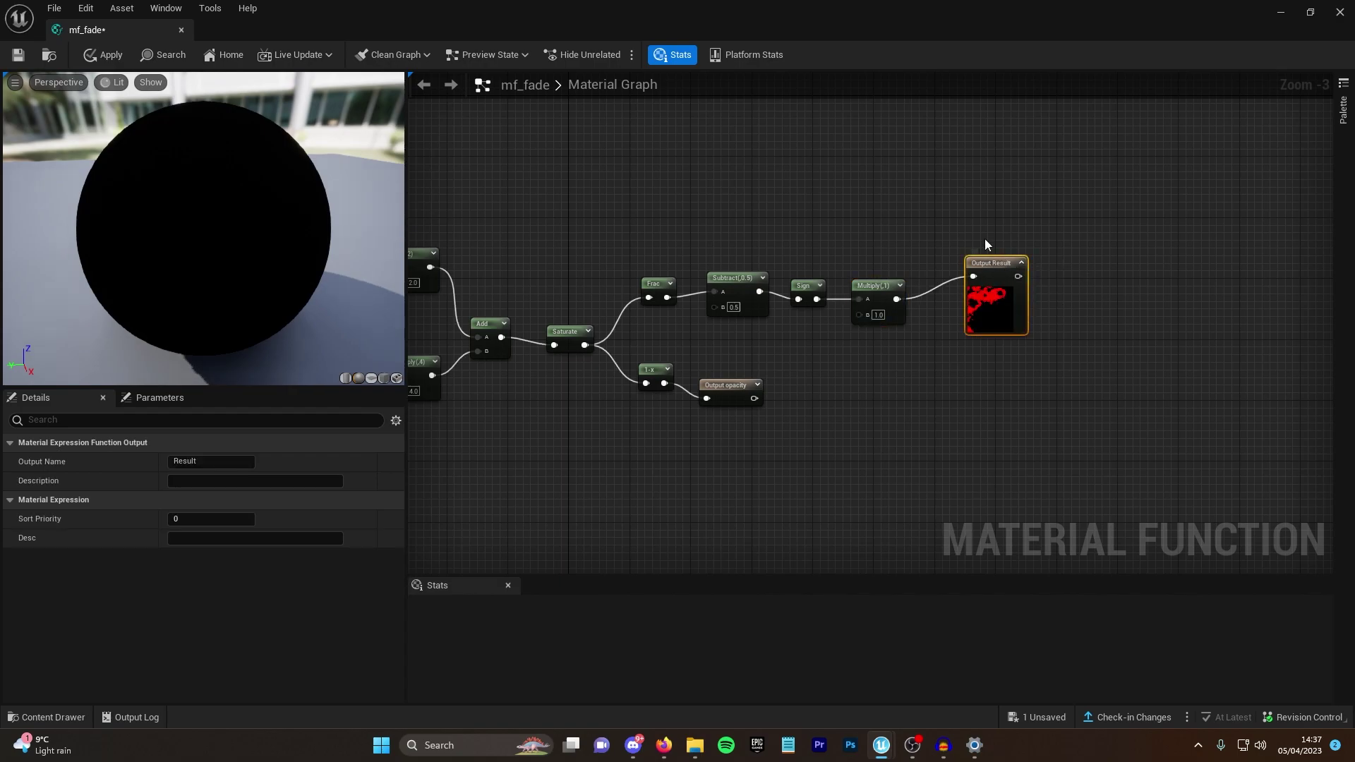
{"action": "left_click", "coordinate": [185, 461]}
{"action": "type", "text": "contourcolor"}
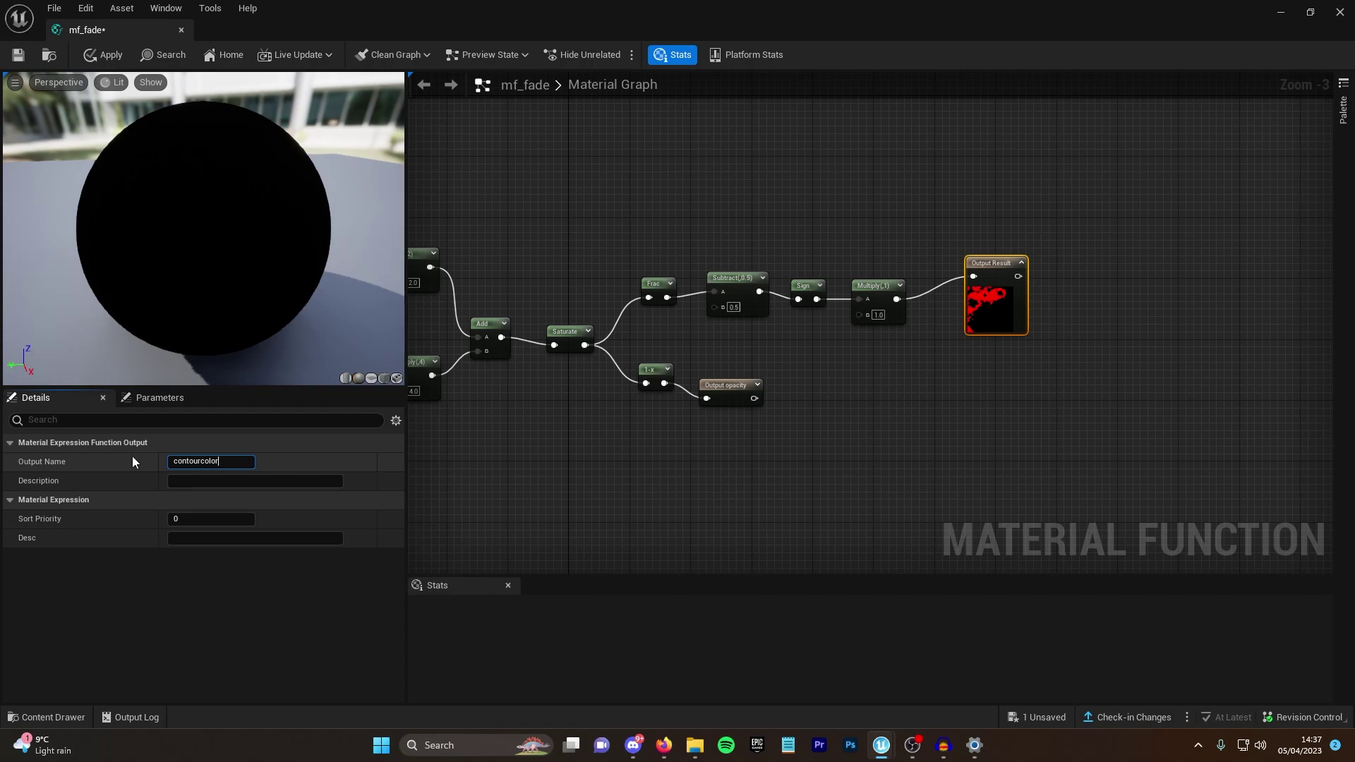
{"action": "key", "text": "Return"}
{"action": "key", "text": "ctrl+z"}
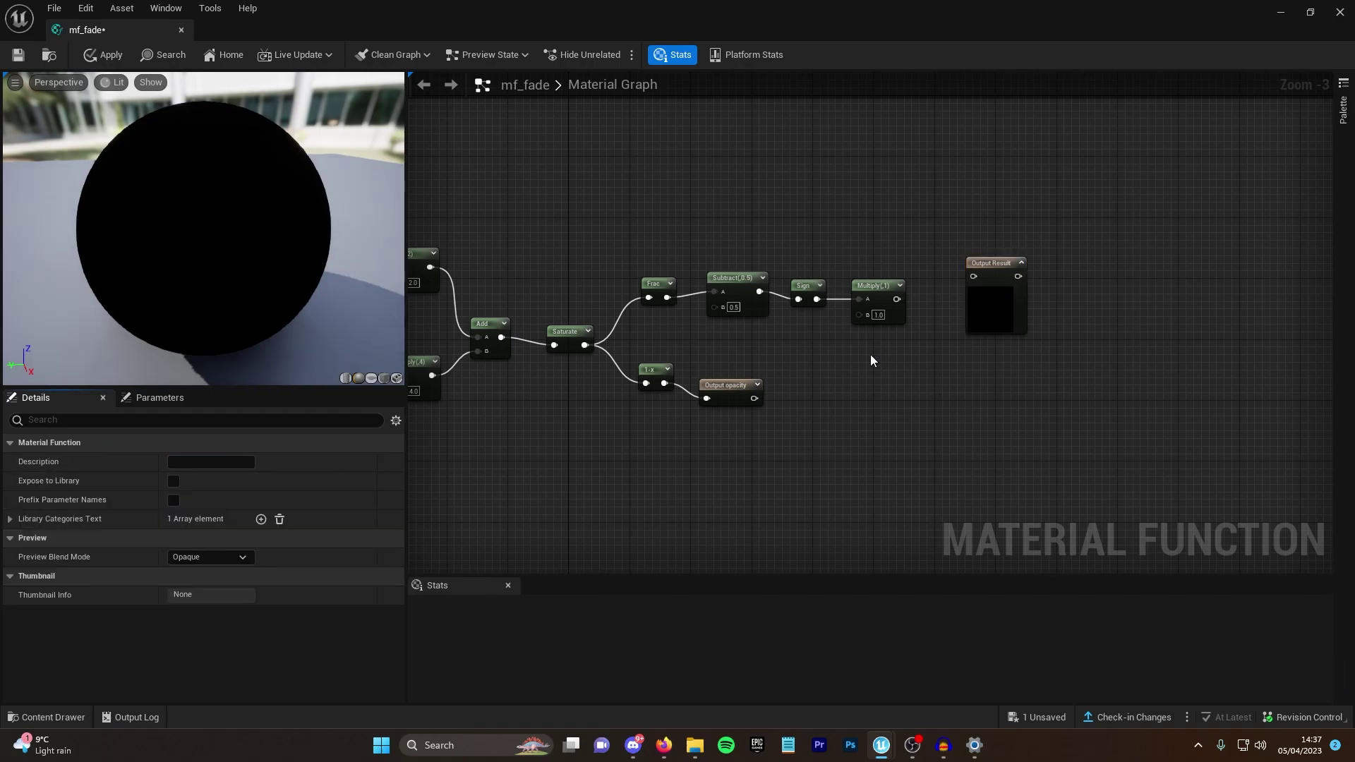
Step: Add a function input node feeding the new Multiply node's B input and place it below the Subtract node
{"action": "left_click_drag", "start_coordinate": [858, 315], "coordinate": [780, 353]}
{"action": "type", "text": "input"}
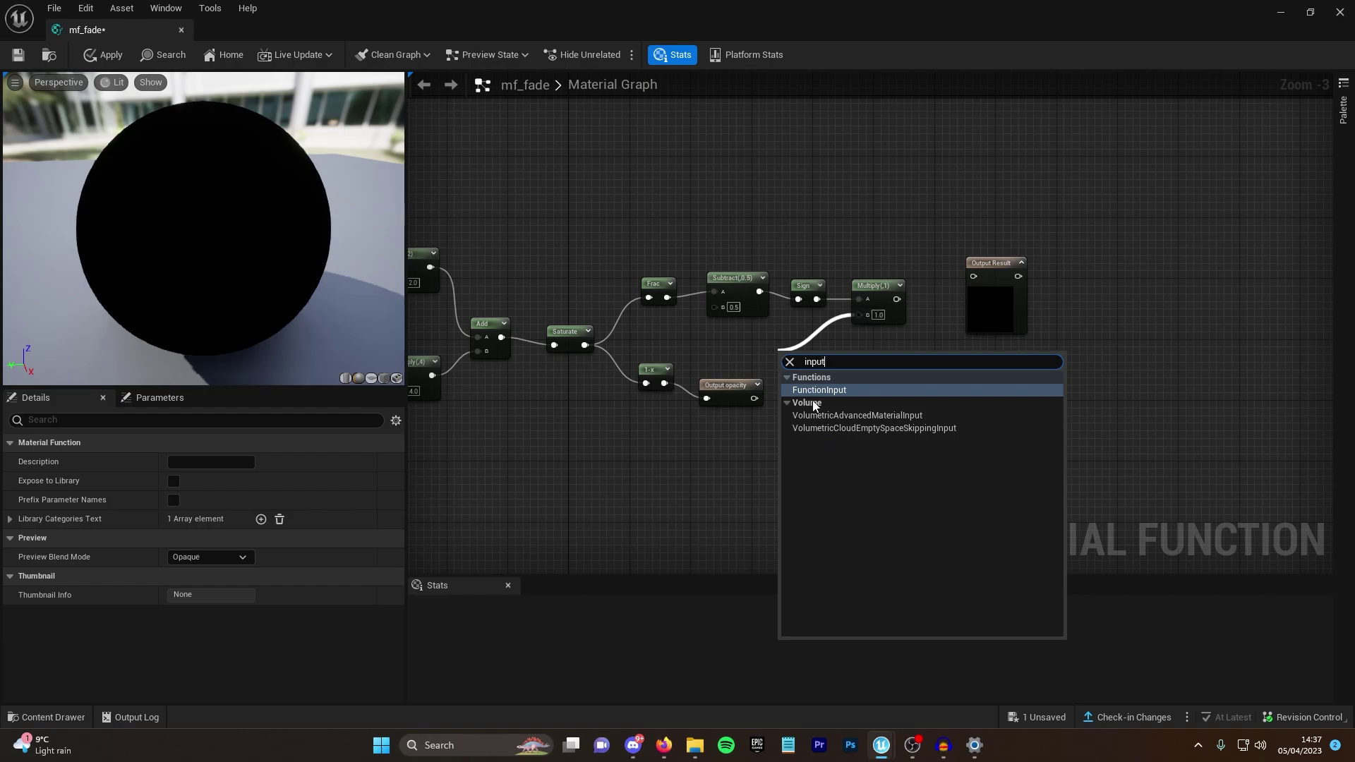
{"action": "left_click", "coordinate": [855, 390]}
{"action": "left_click_drag", "start_coordinate": [828, 357], "coordinate": [787, 339]}
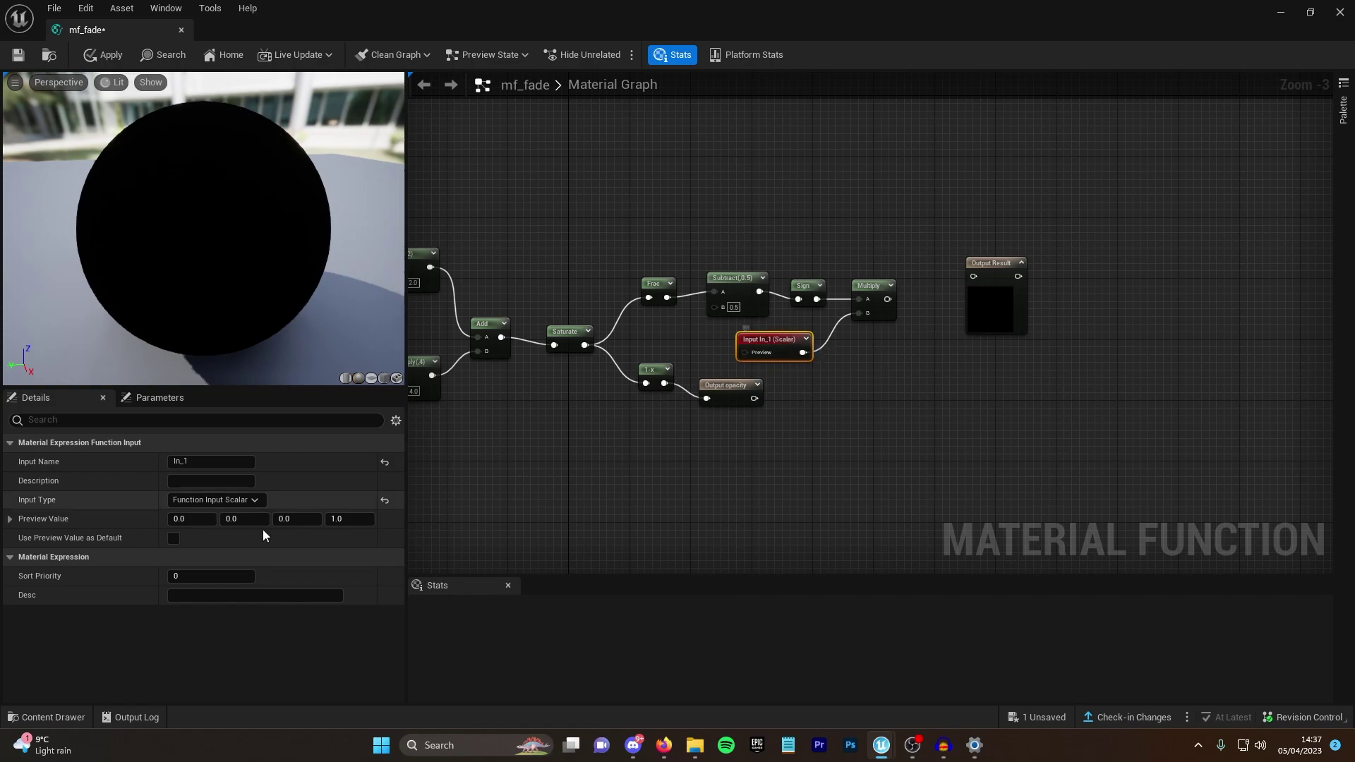
Step: Set the new function input's type to Function Input Vector 3 and name it contourcolor
{"action": "left_click", "coordinate": [256, 502]}
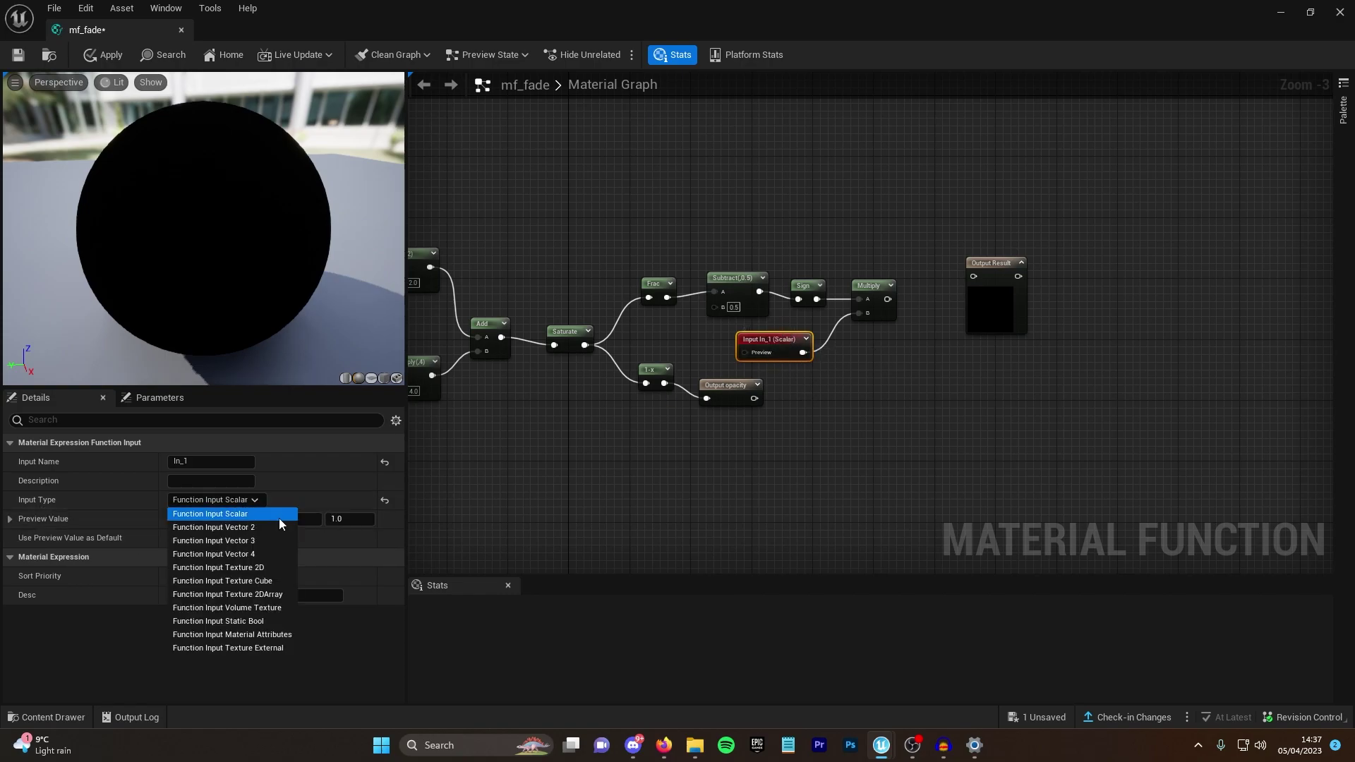
{"action": "left_click", "coordinate": [212, 549]}
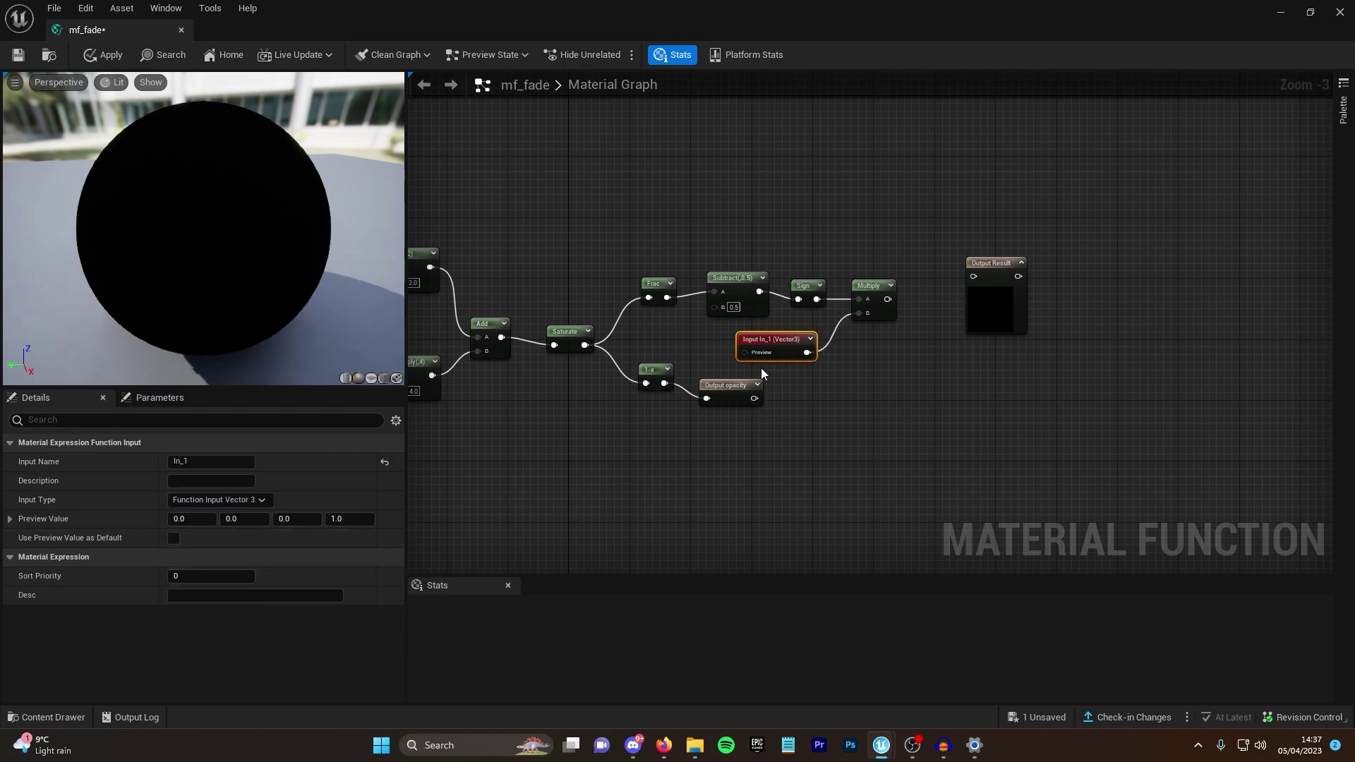
{"action": "left_click", "coordinate": [197, 462]}
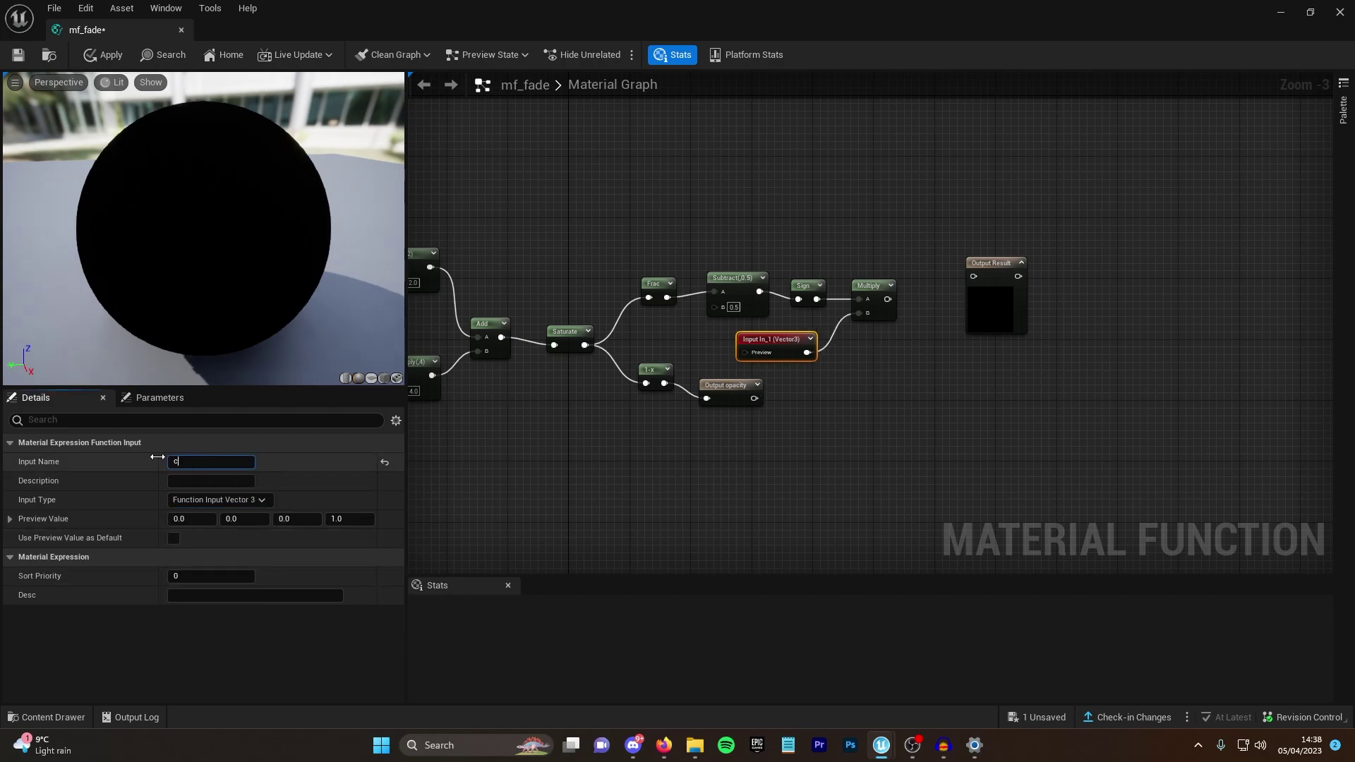
{"action": "type", "text": "contourcolor"}
{"action": "key", "text": "Return"}
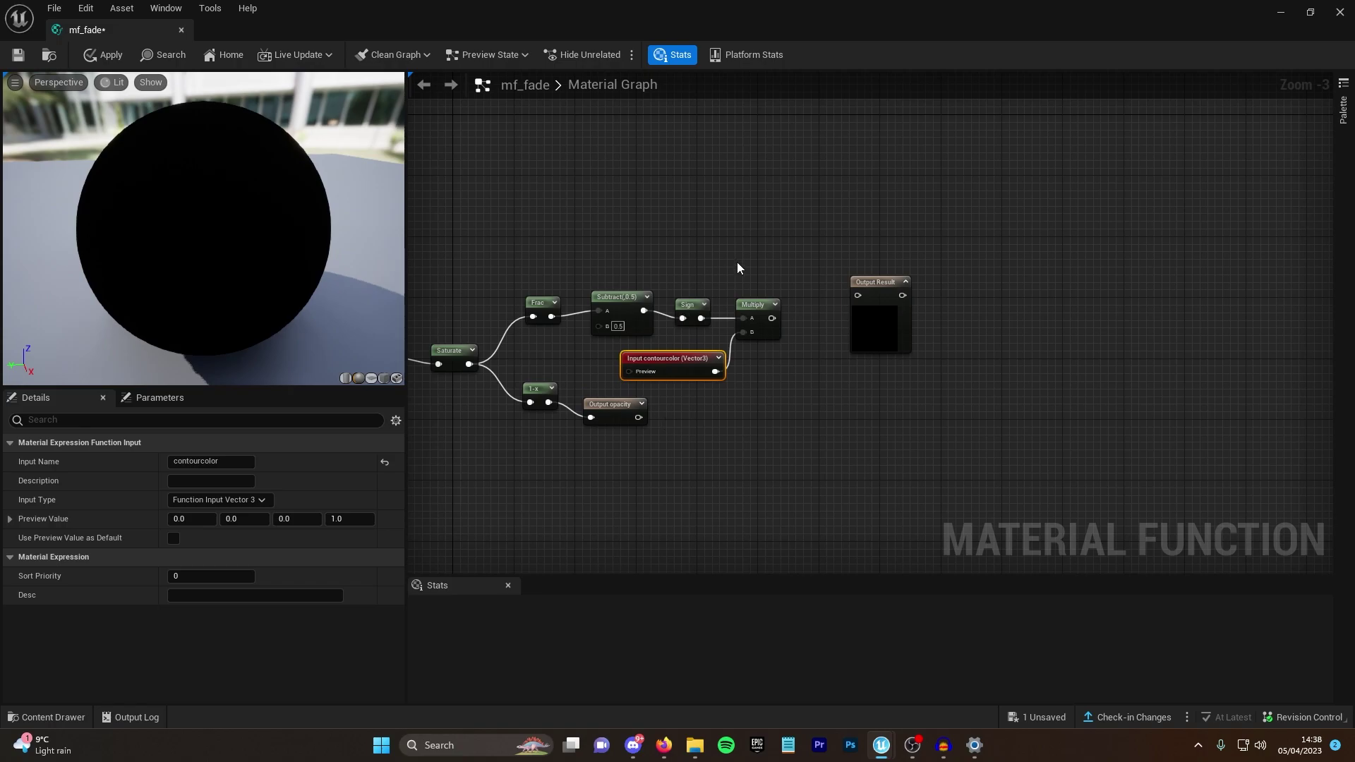
Step: Connect the Multiply output to the Output Result node with its preview collapsed, and try to rename that output contourcolor
{"action": "left_click_drag", "start_coordinate": [772, 318], "coordinate": [837, 284]}
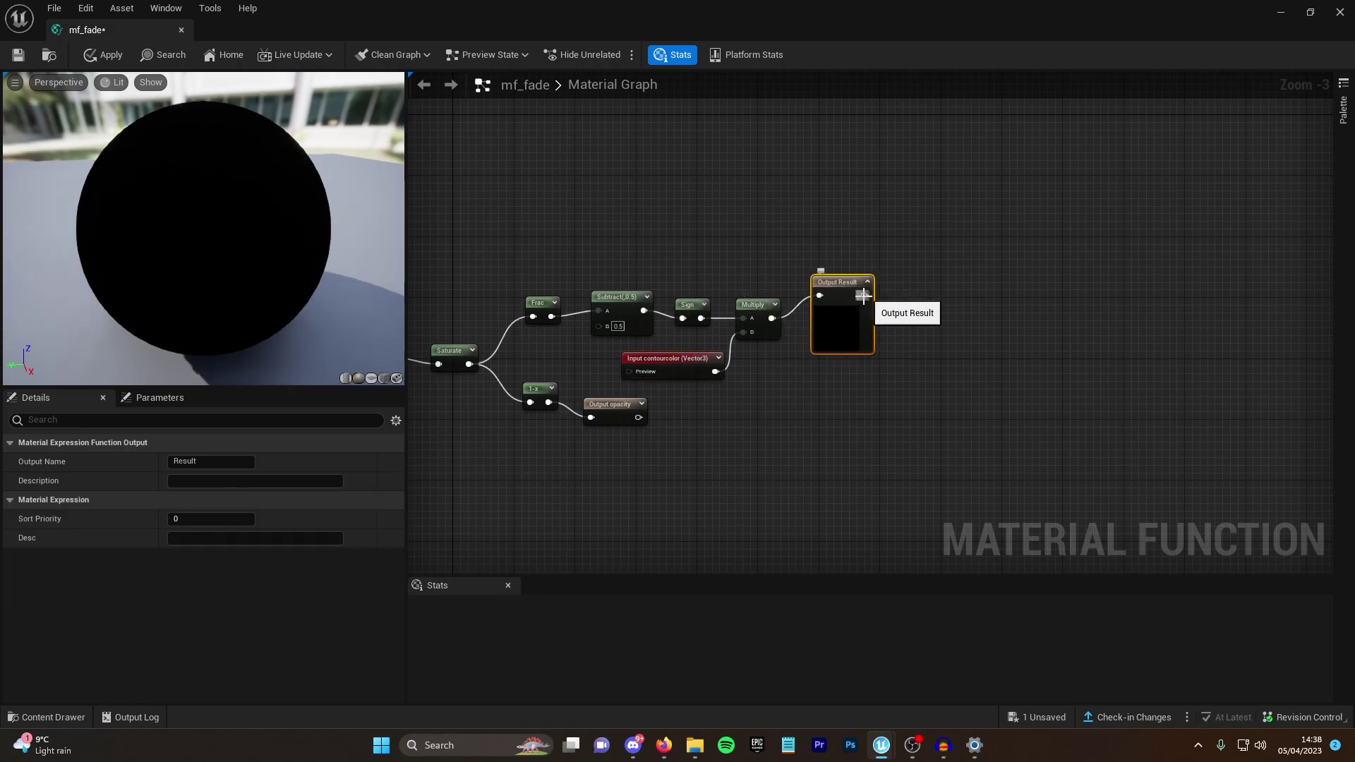
{"action": "left_click", "coordinate": [867, 281]}
{"action": "left_click", "coordinate": [238, 460]}
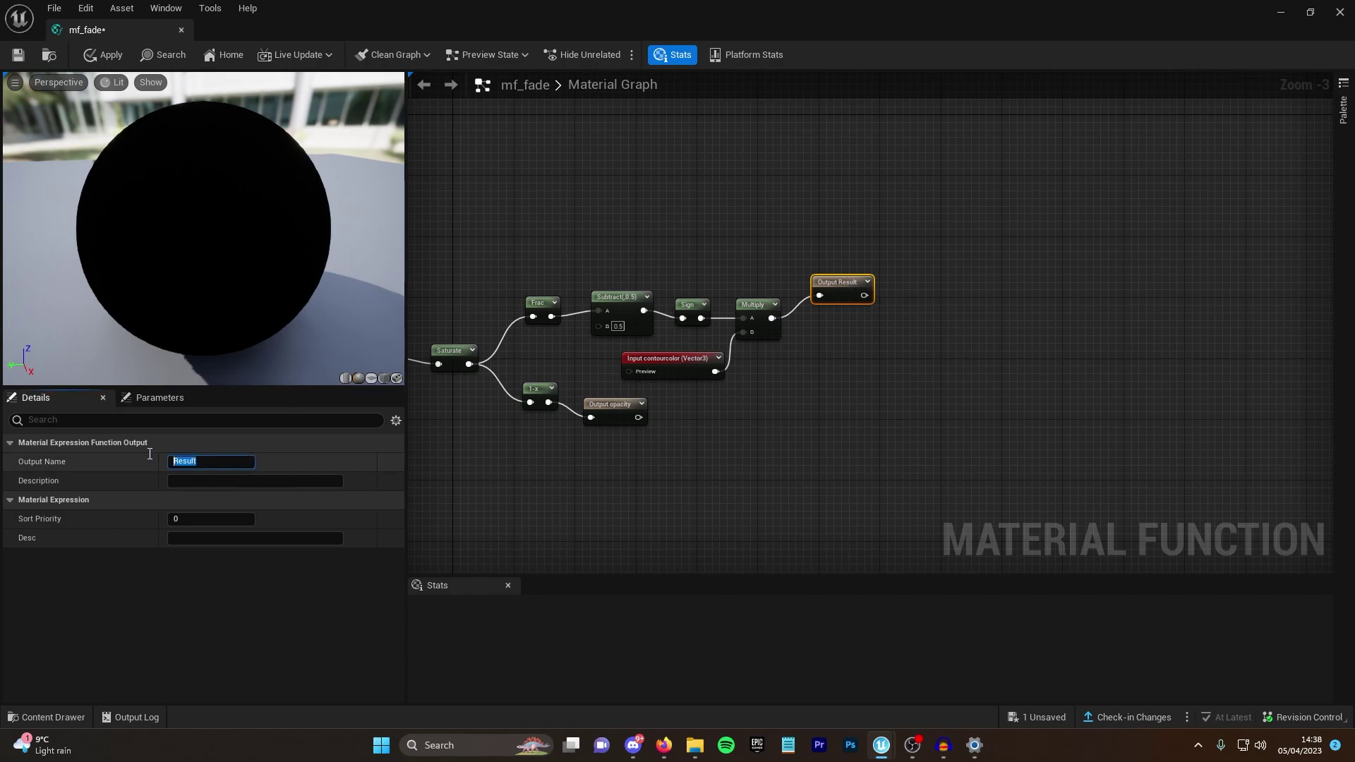
{"action": "type", "text": "contourcolor"}
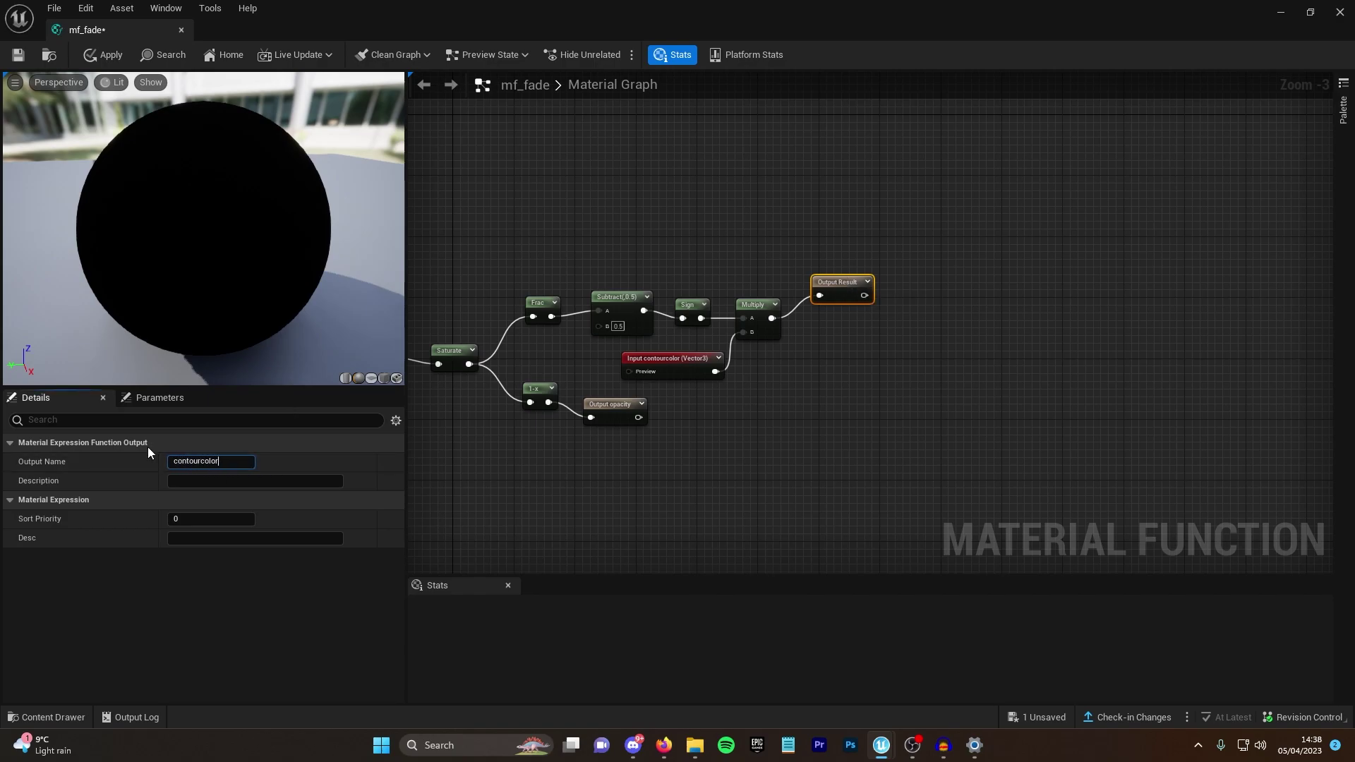
{"action": "left_click", "coordinate": [227, 664]}
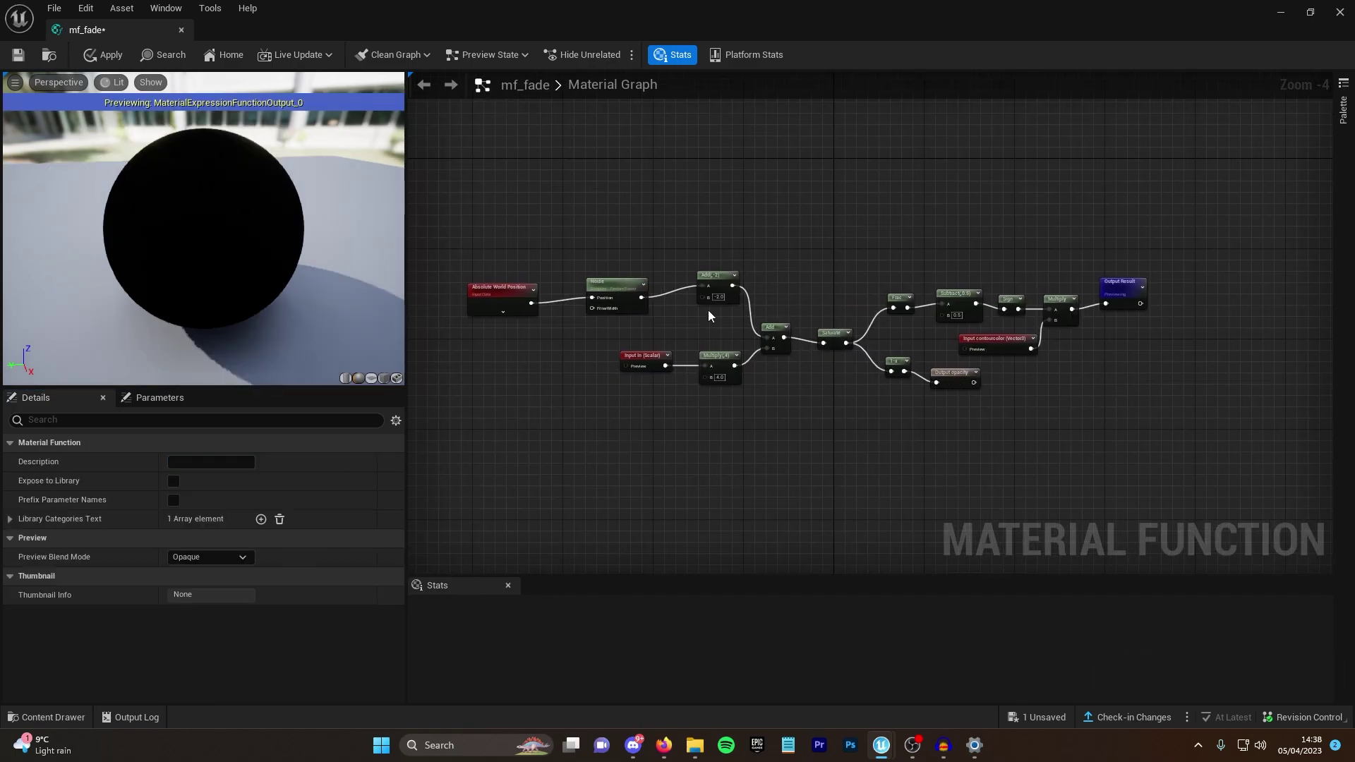
Step: Save the mf_fade function and create a material named m_fade in the Fade_material folder
{"action": "left_click", "coordinate": [18, 57]}
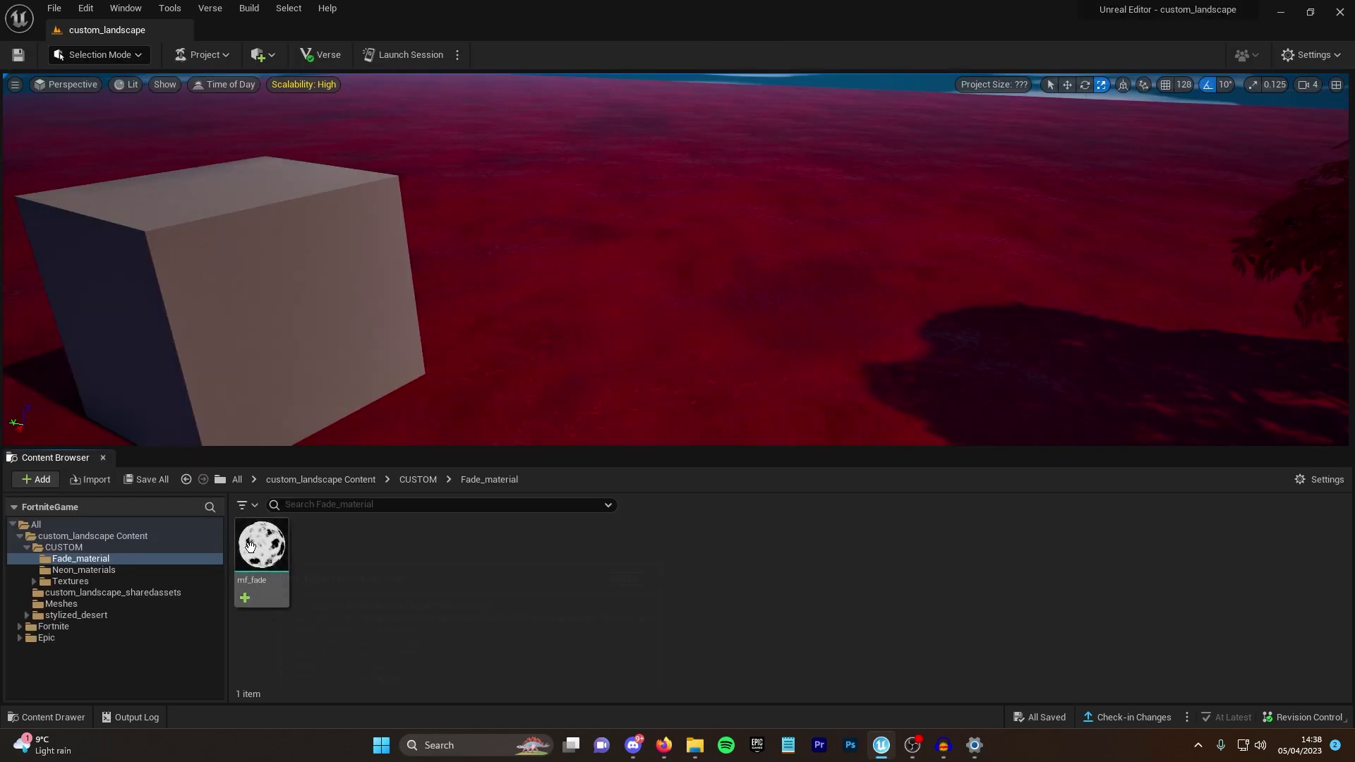
{"action": "right_click", "coordinate": [323, 573]}
{"action": "left_click", "coordinate": [409, 368]}
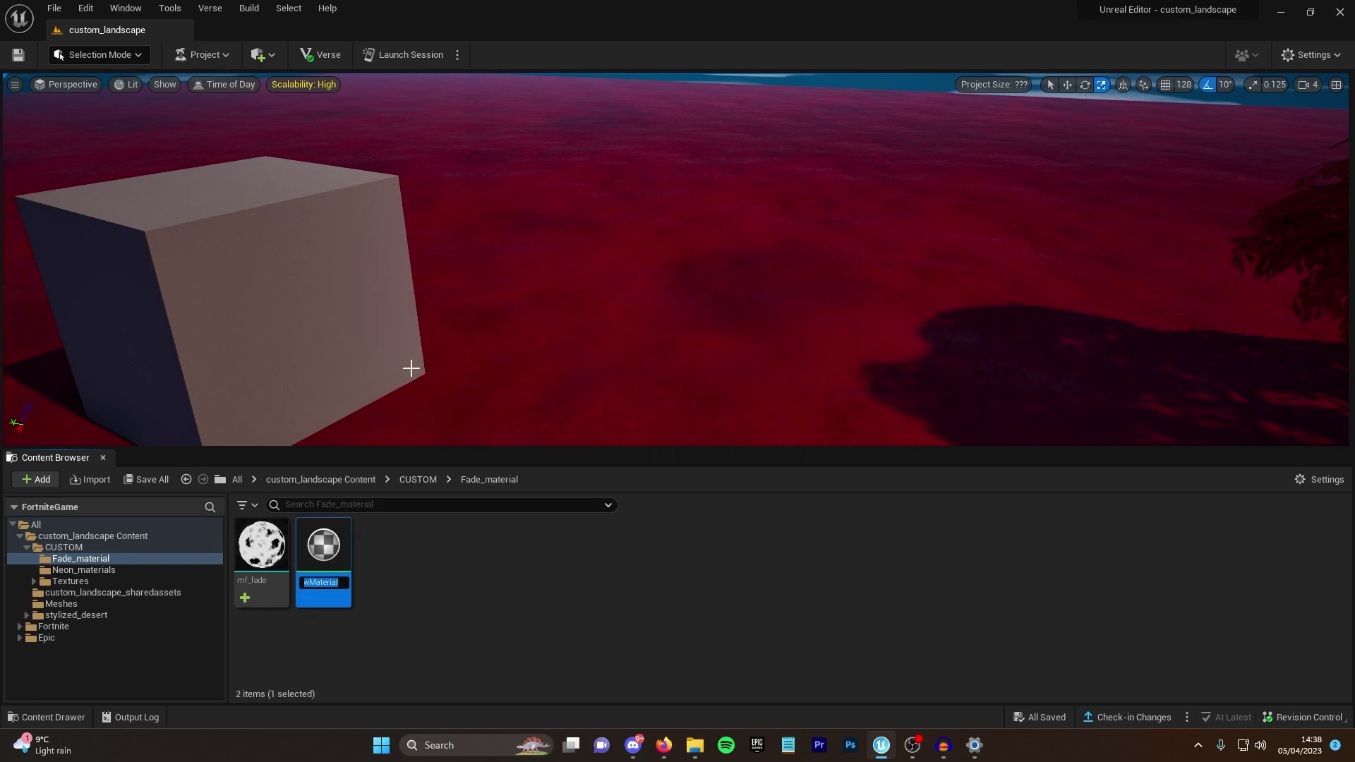
{"action": "type", "text": "m_fade"}
{"action": "key", "text": "Return"}
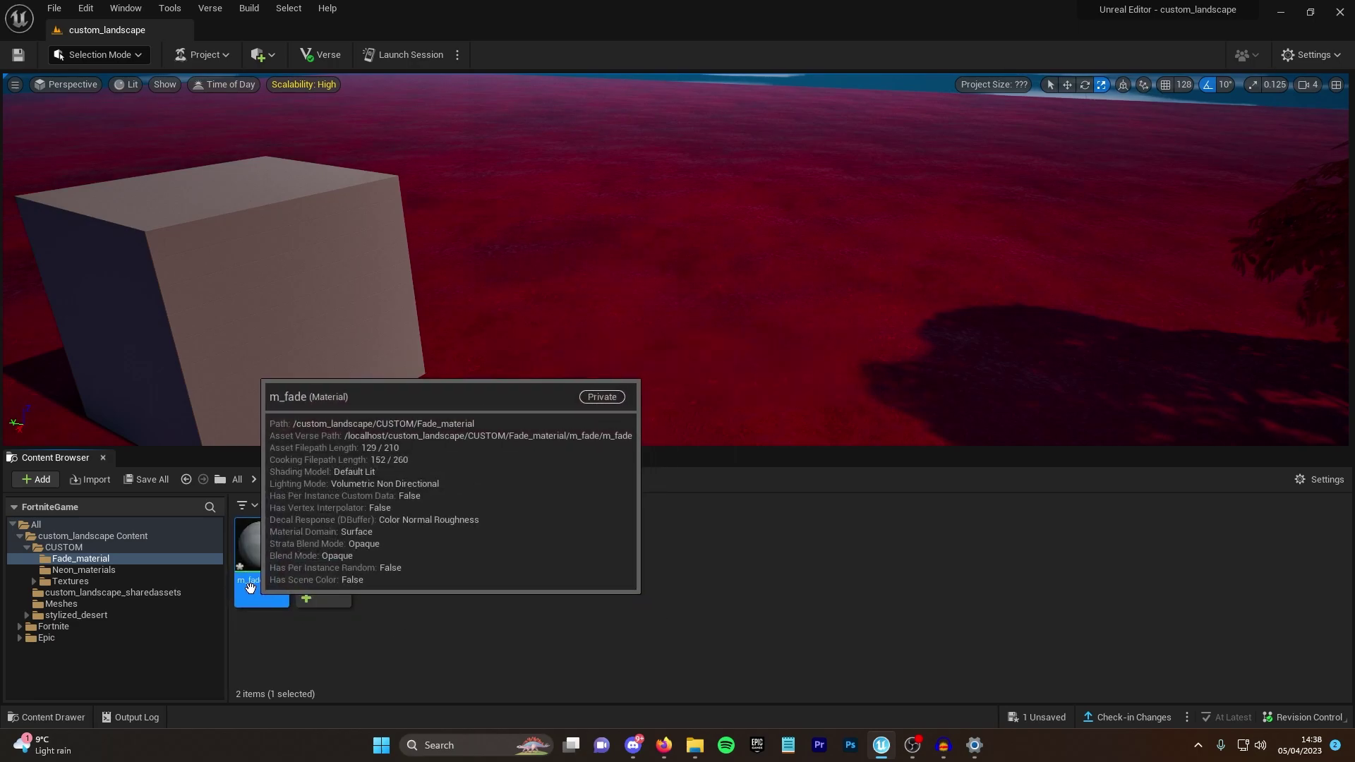
{"action": "mouse_move", "coordinate": [305, 596]}
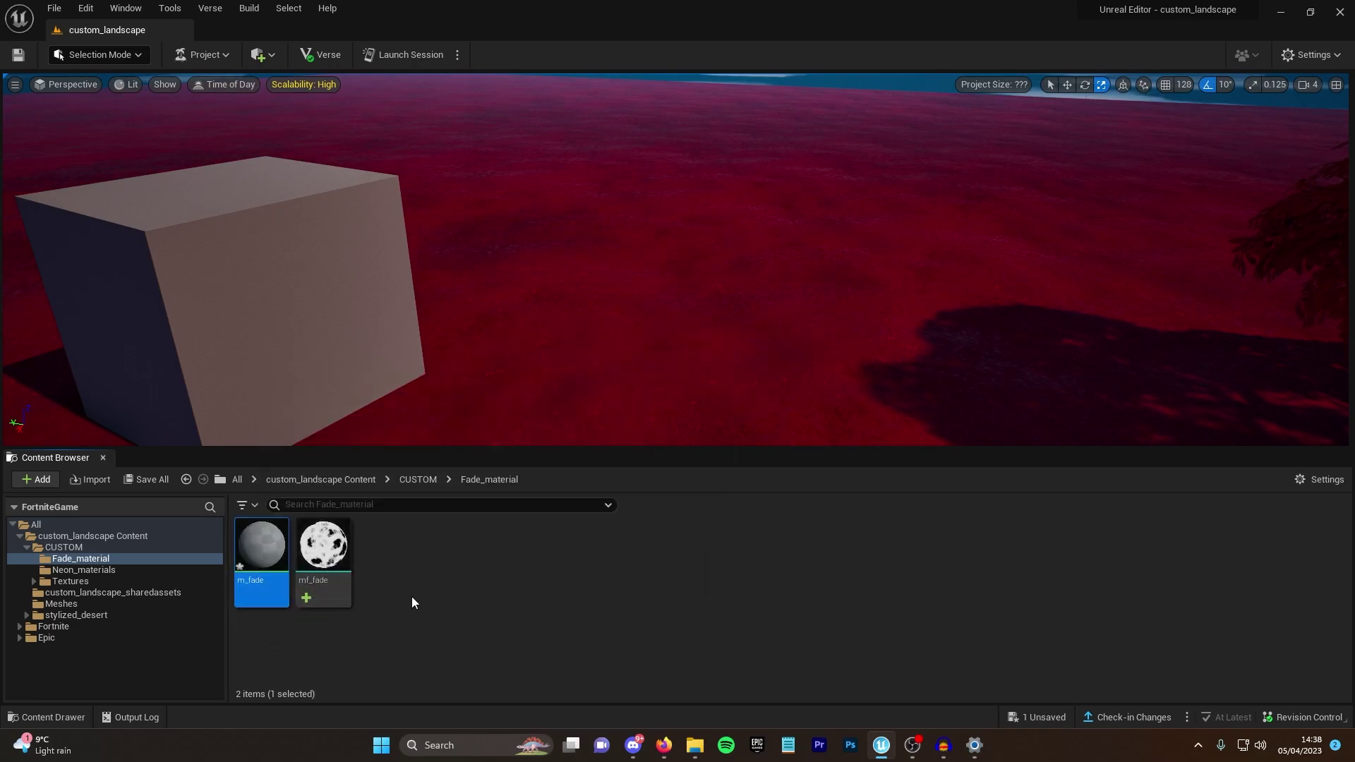
{"action": "left_click", "coordinate": [453, 613]}
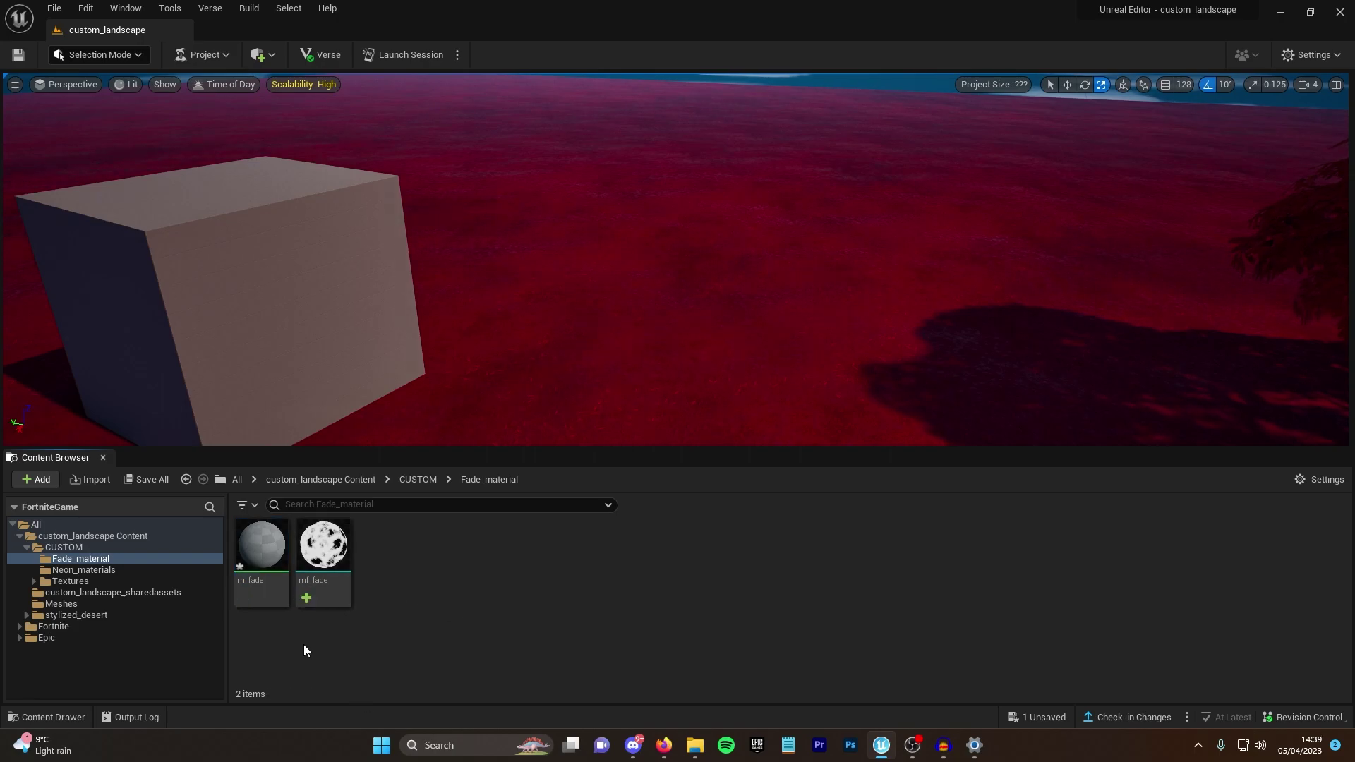
Step: Open the m_fade material and place the mf_fade function from the Fade_material folder in its graph
{"action": "double_click", "coordinate": [261, 550]}
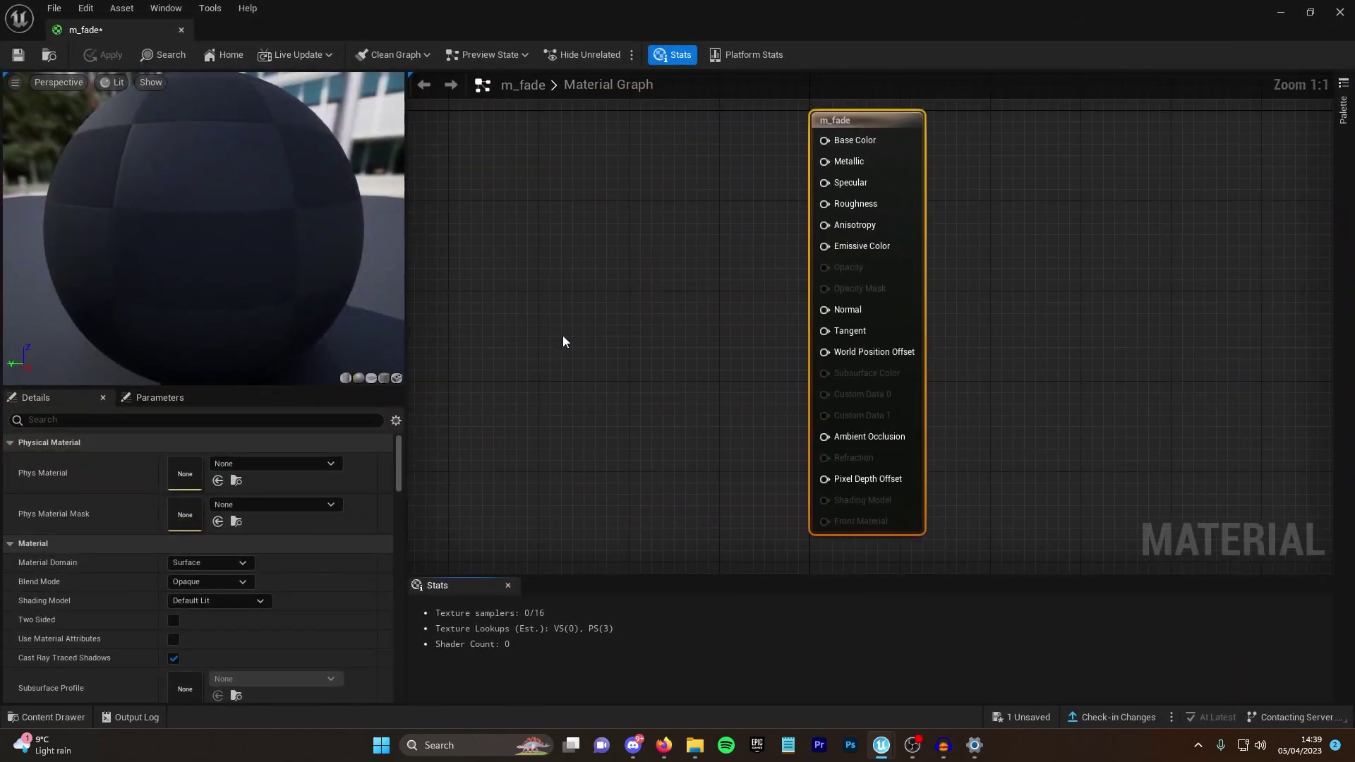
{"action": "scroll", "coordinate": [760, 324], "scroll_direction": "down", "scroll_amount": 2}
{"action": "left_click_drag", "start_coordinate": [652, 11], "coordinate": [662, 71]}
{"action": "left_click", "coordinate": [323, 545]}
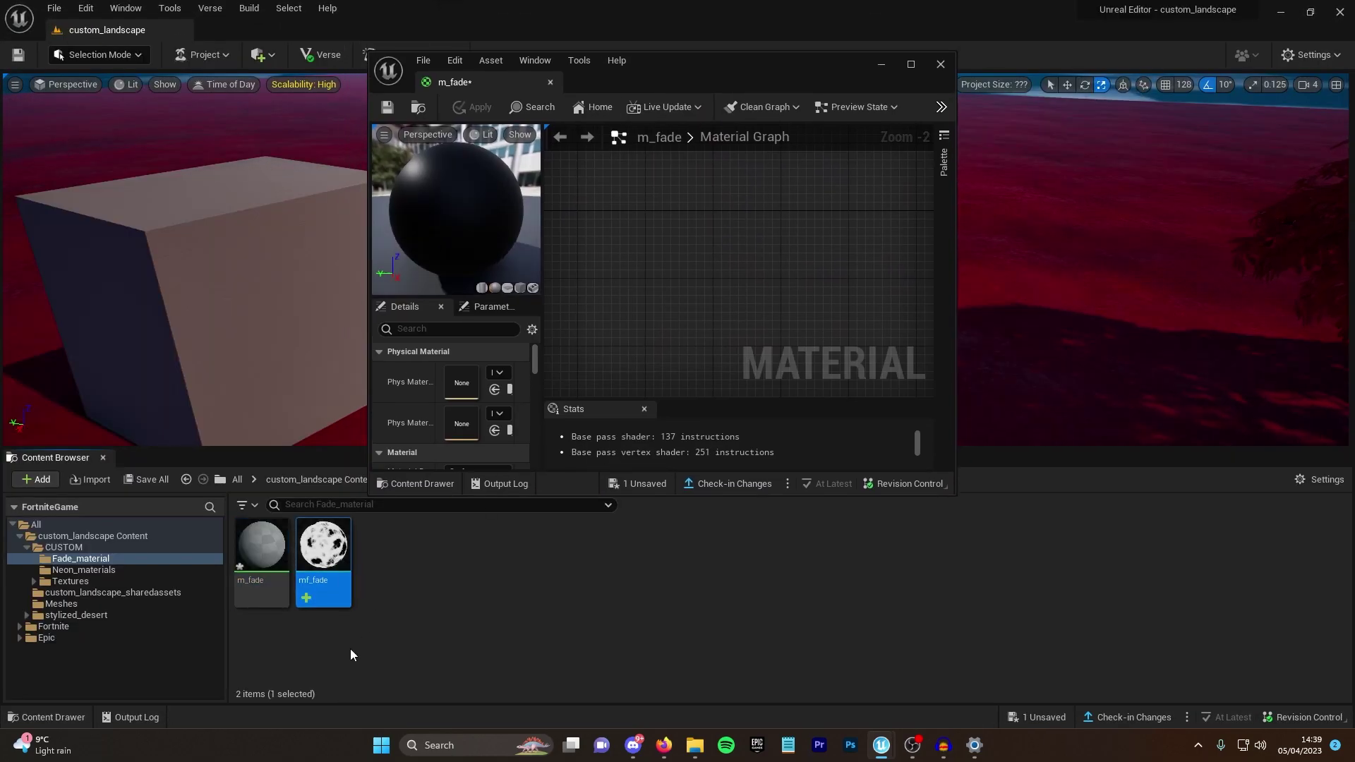
{"action": "left_click_drag", "start_coordinate": [323, 544], "coordinate": [740, 305]}
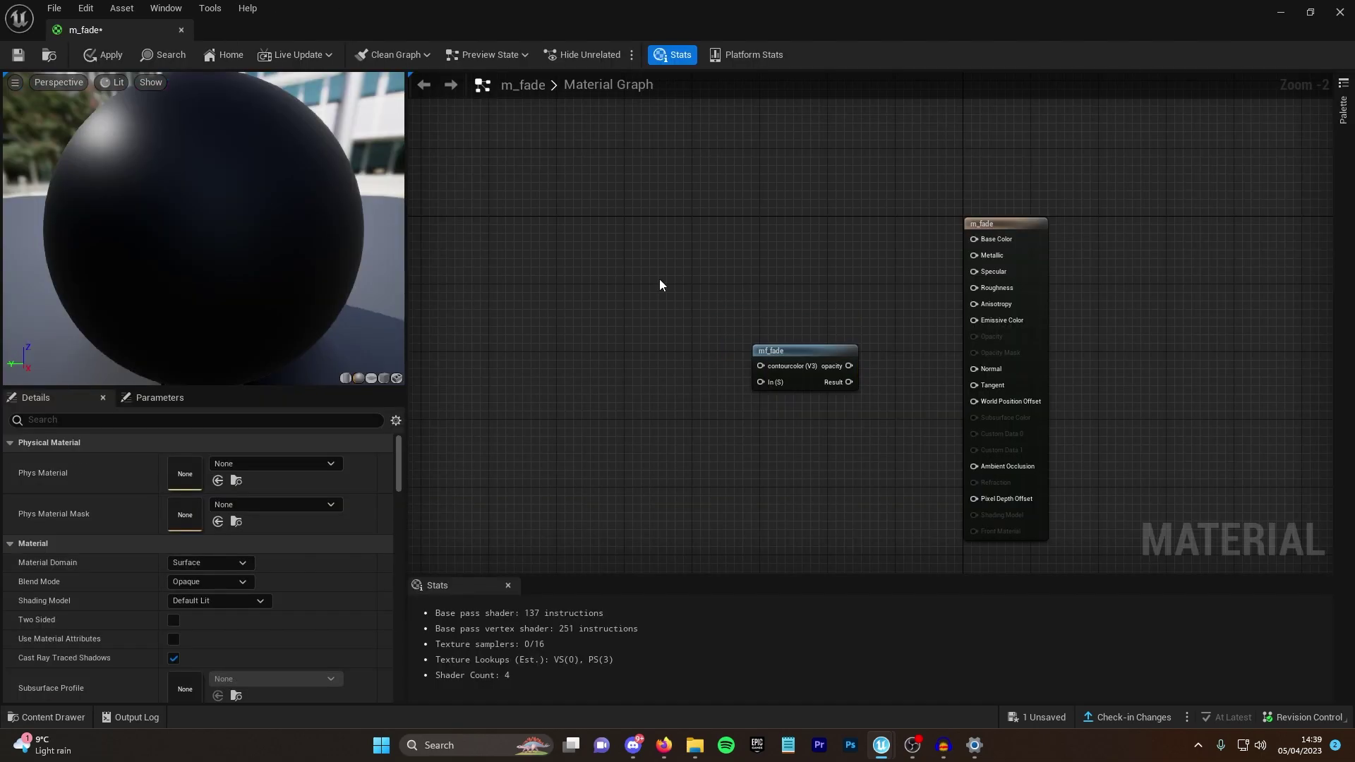
Step: Add a Constant3Vector converted to a parameter named contourcolor and connect it to mf_fade's contourcolor input
{"action": "left_click", "coordinate": [660, 283]}
{"action": "left_click_drag", "start_coordinate": [695, 296], "coordinate": [633, 275]}
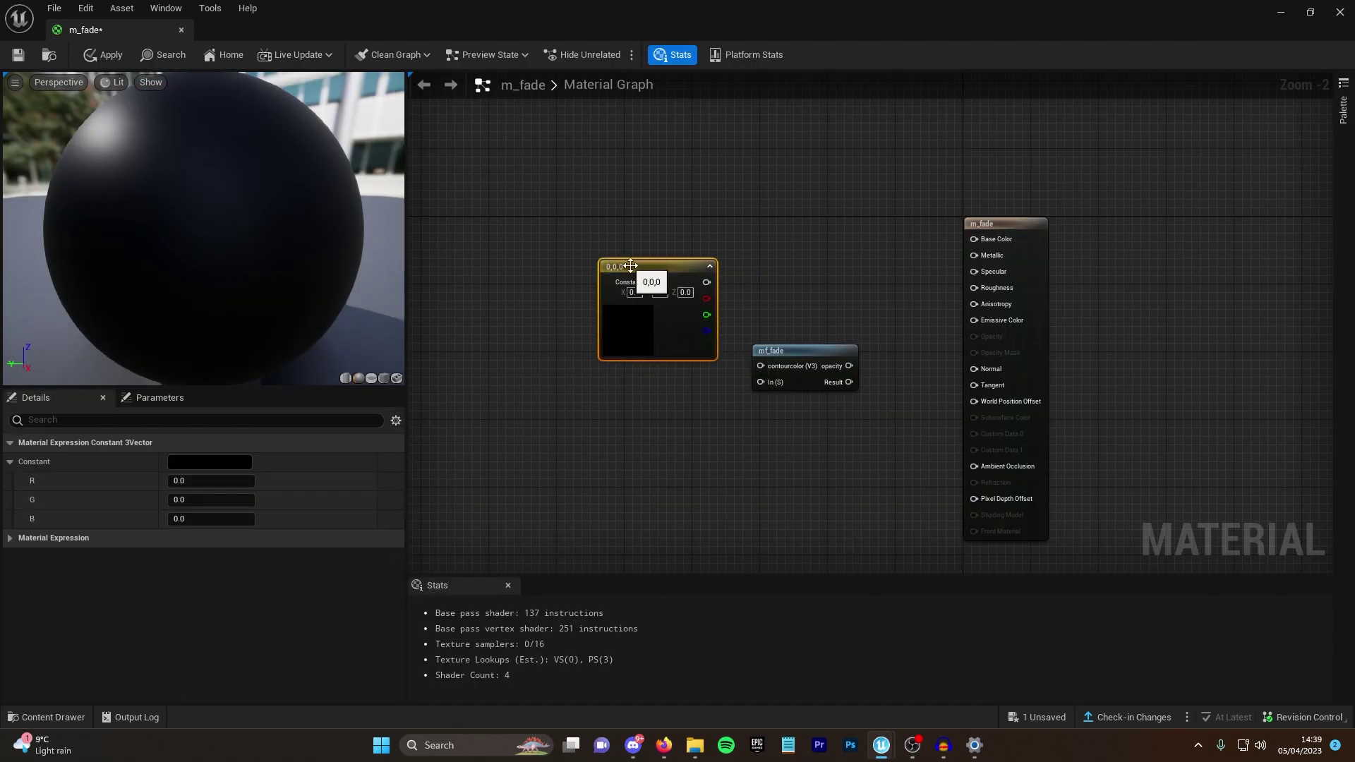
{"action": "right_click", "coordinate": [635, 274]}
{"action": "left_click", "coordinate": [676, 295]}
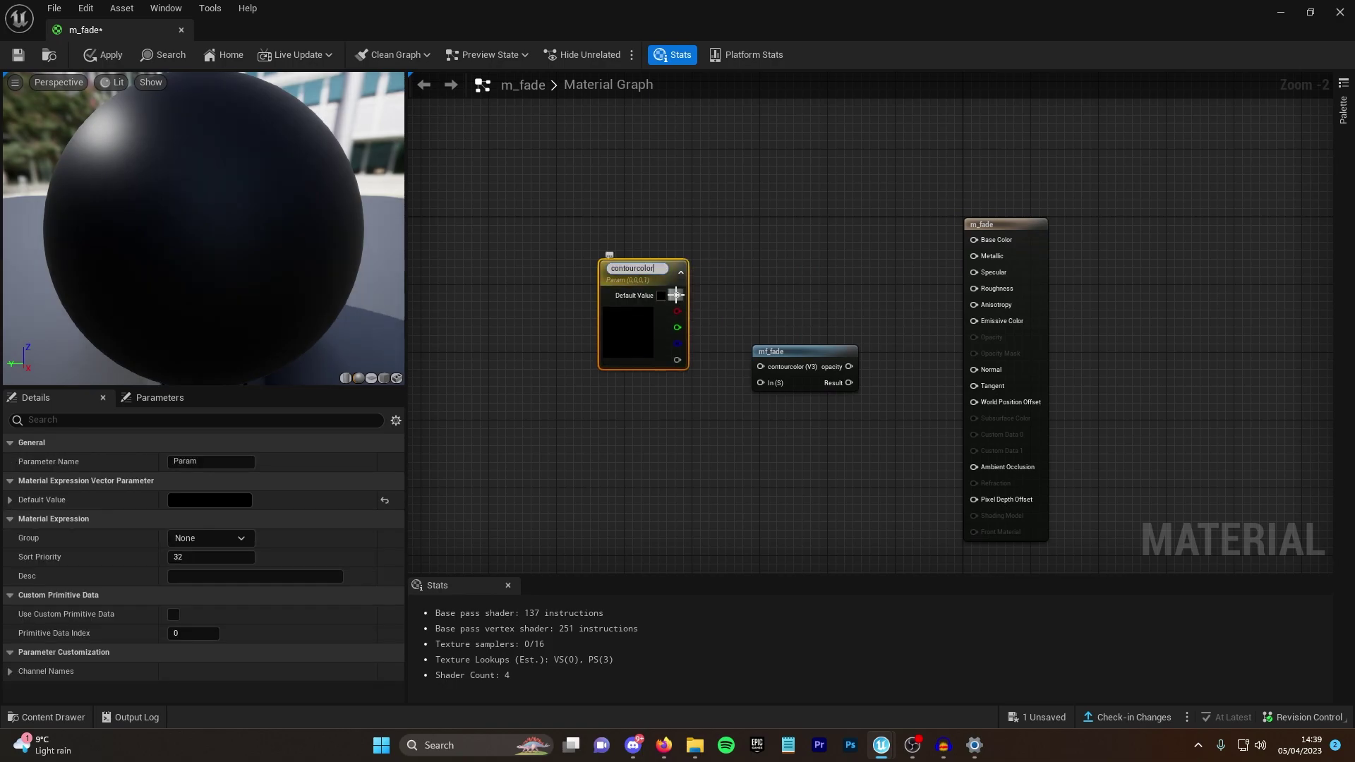
{"action": "type", "text": "contourcolor"}
{"action": "key", "text": "Return"}
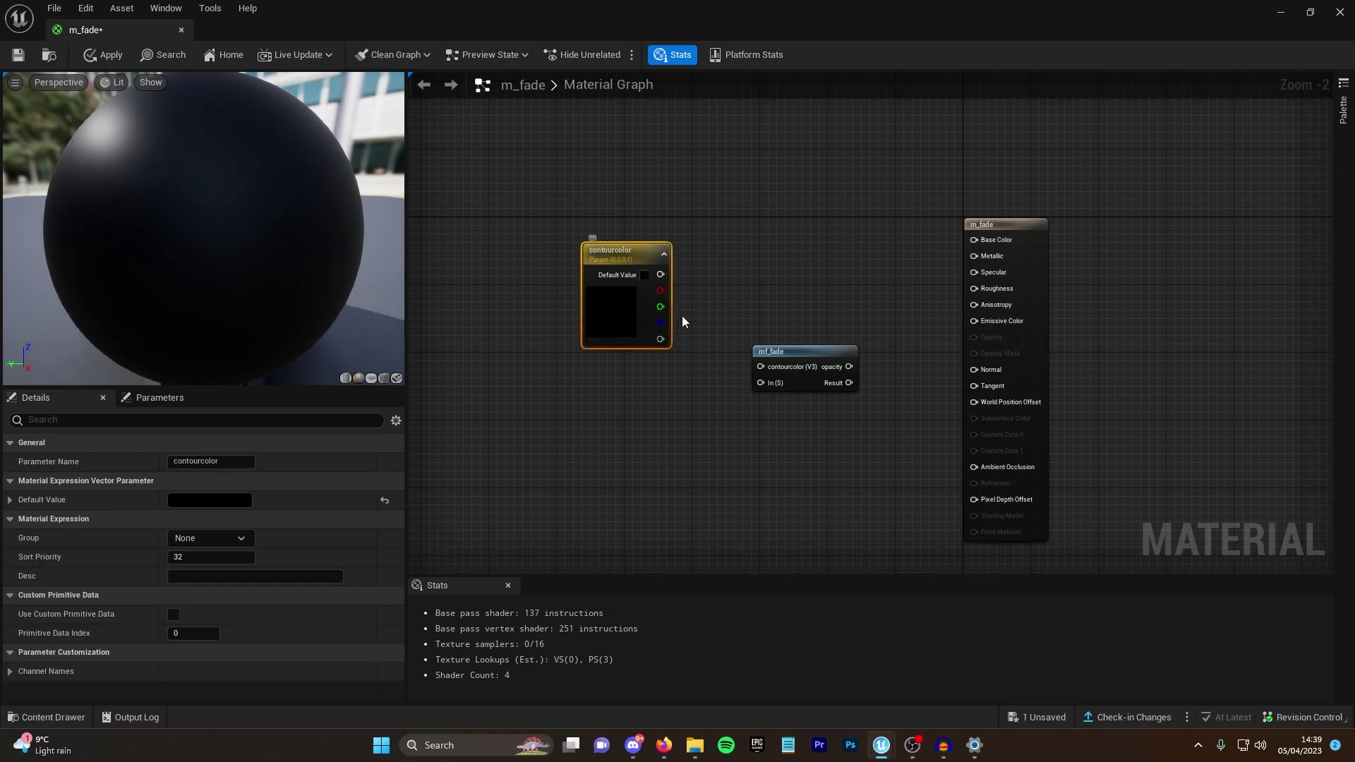
{"action": "left_click_drag", "start_coordinate": [661, 279], "coordinate": [759, 367]}
Step: Add a scalar parameter named fade below contourcolor and connect it to mf_fade's In input
{"action": "left_click", "coordinate": [666, 417]}
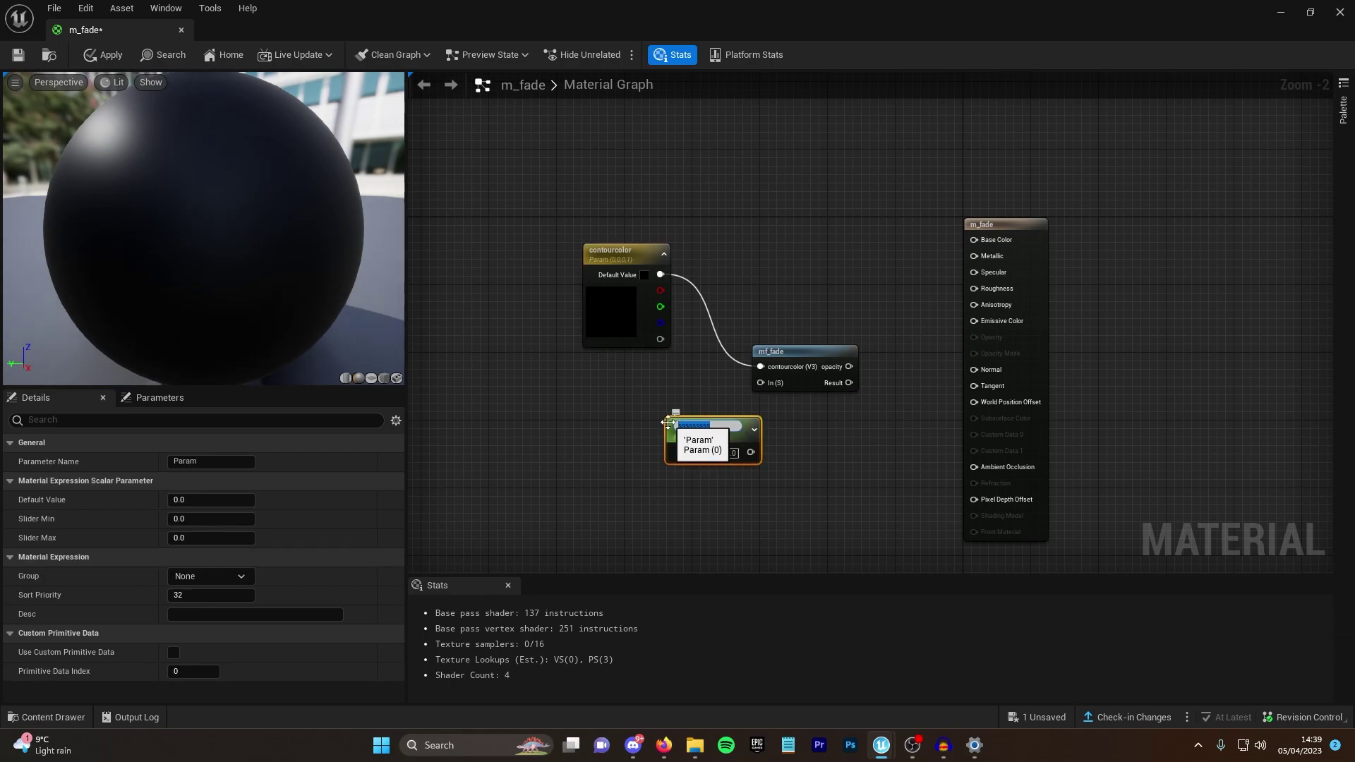
{"action": "type", "text": "fade"}
{"action": "key", "text": "Return"}
{"action": "left_click_drag", "start_coordinate": [706, 428], "coordinate": [758, 384]}
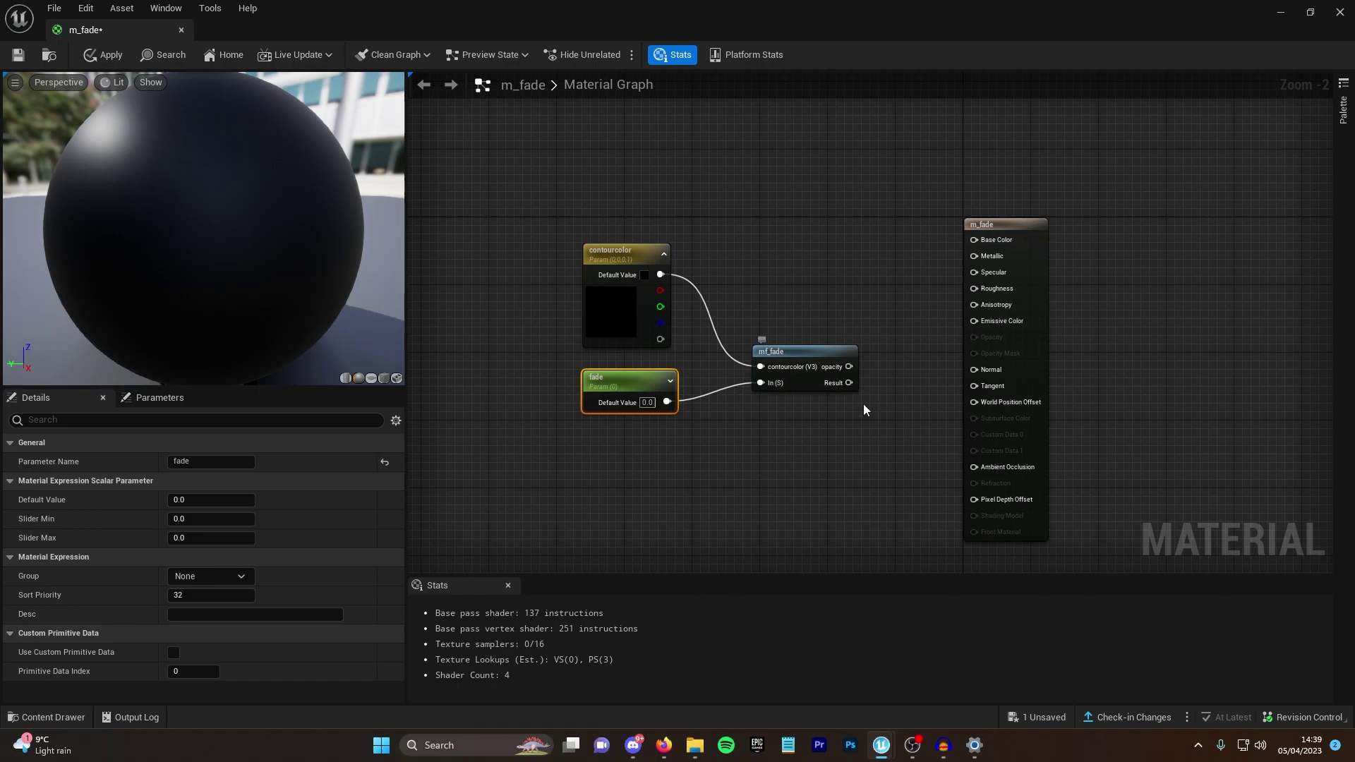
Step: Set the contourcolor parameter's default colour to a pinkish red with R 1.0, G 0.17682 and B 0.196716
{"action": "left_click", "coordinate": [653, 262]}
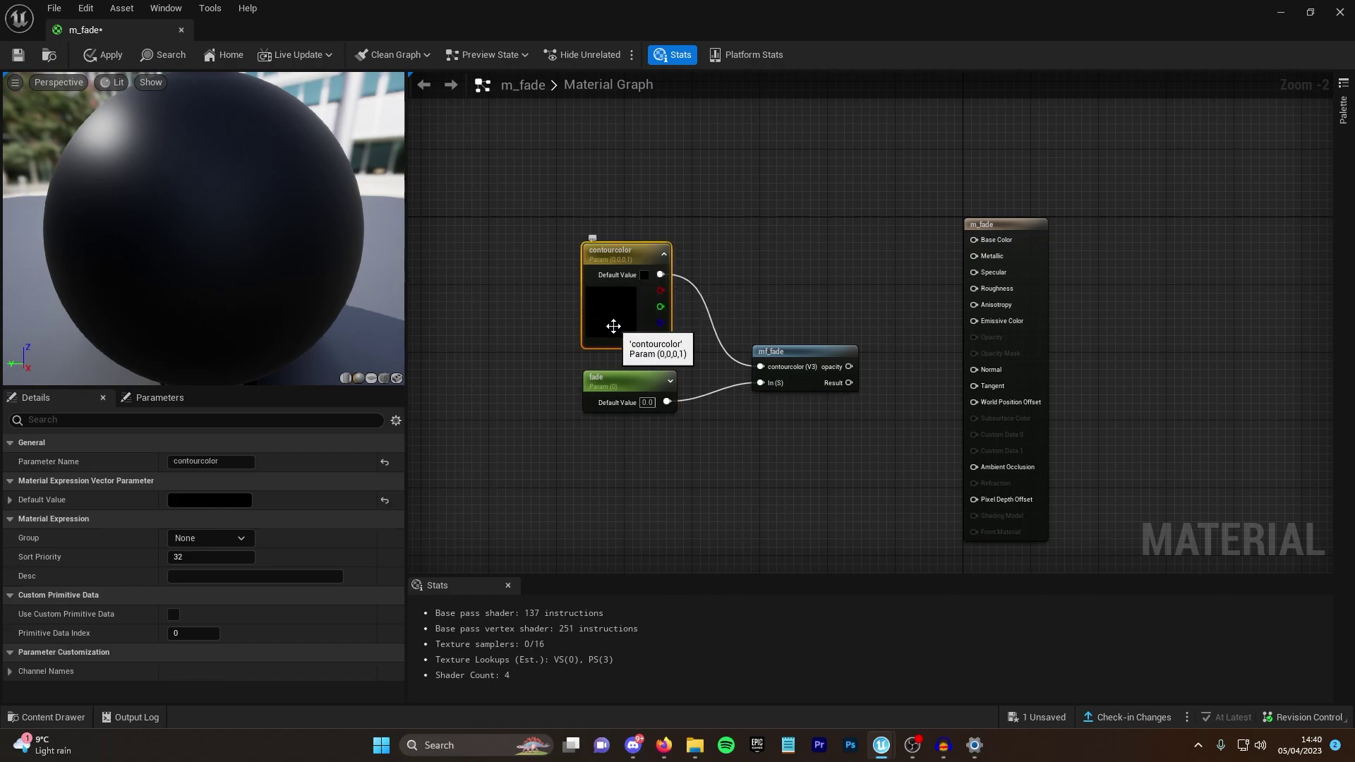
{"action": "double_click", "coordinate": [630, 311]}
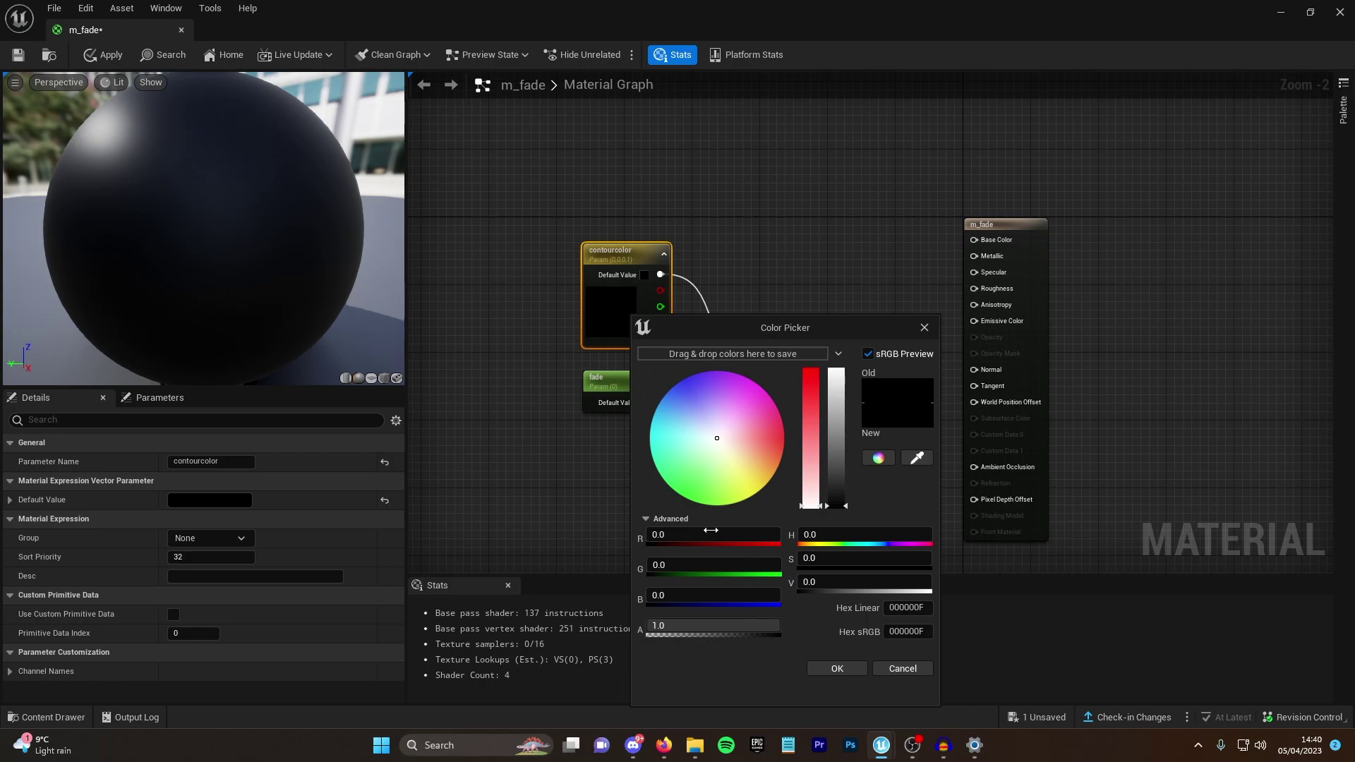
{"action": "left_click", "coordinate": [756, 477]}
{"action": "left_click_drag", "start_coordinate": [756, 477], "coordinate": [773, 438]}
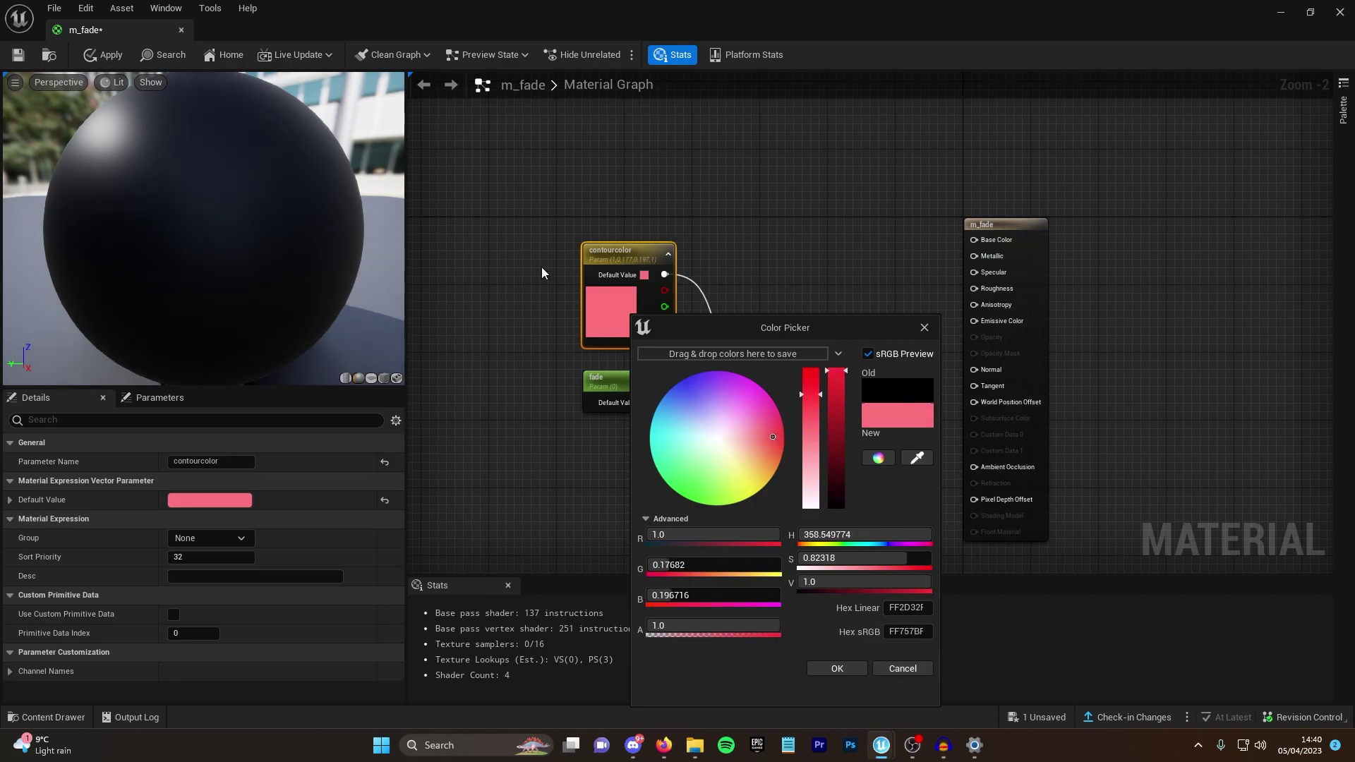
{"action": "left_click", "coordinate": [819, 668]}
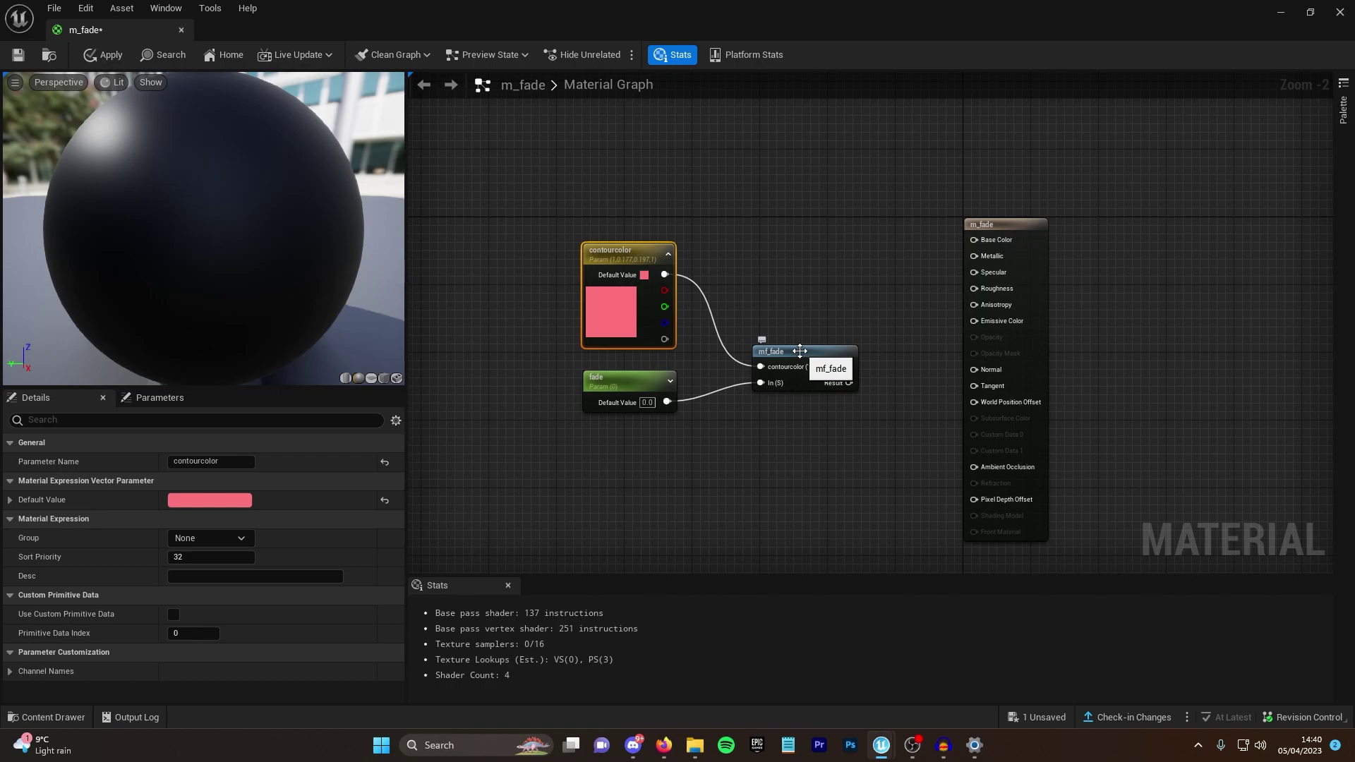
Step: Open the mf_fade function and rename its scalar input In to fade
{"action": "double_click", "coordinate": [800, 351]}
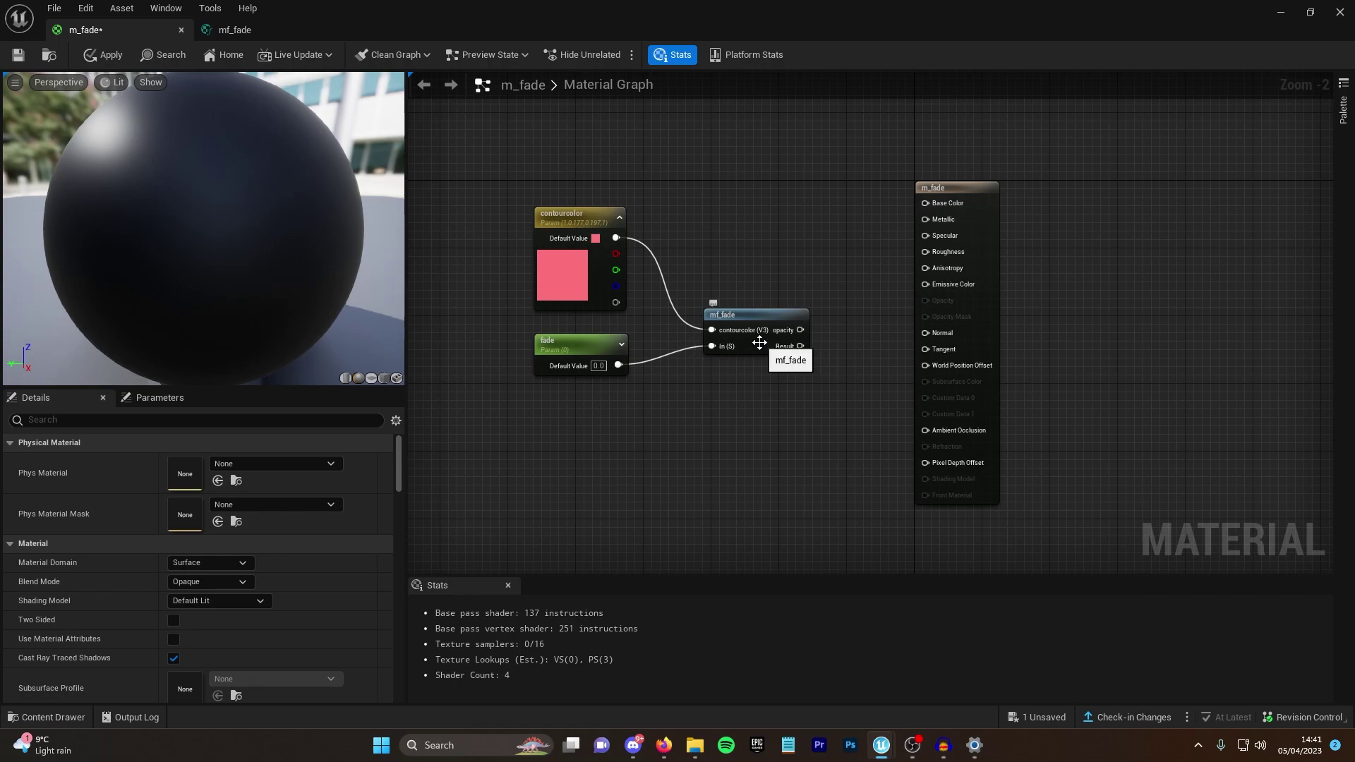
{"action": "left_click", "coordinate": [219, 29]}
{"action": "right_click_drag", "start_coordinate": [621, 347], "coordinate": [719, 360]}
{"action": "scroll", "coordinate": [719, 359], "scroll_direction": "up", "scroll_amount": 3}
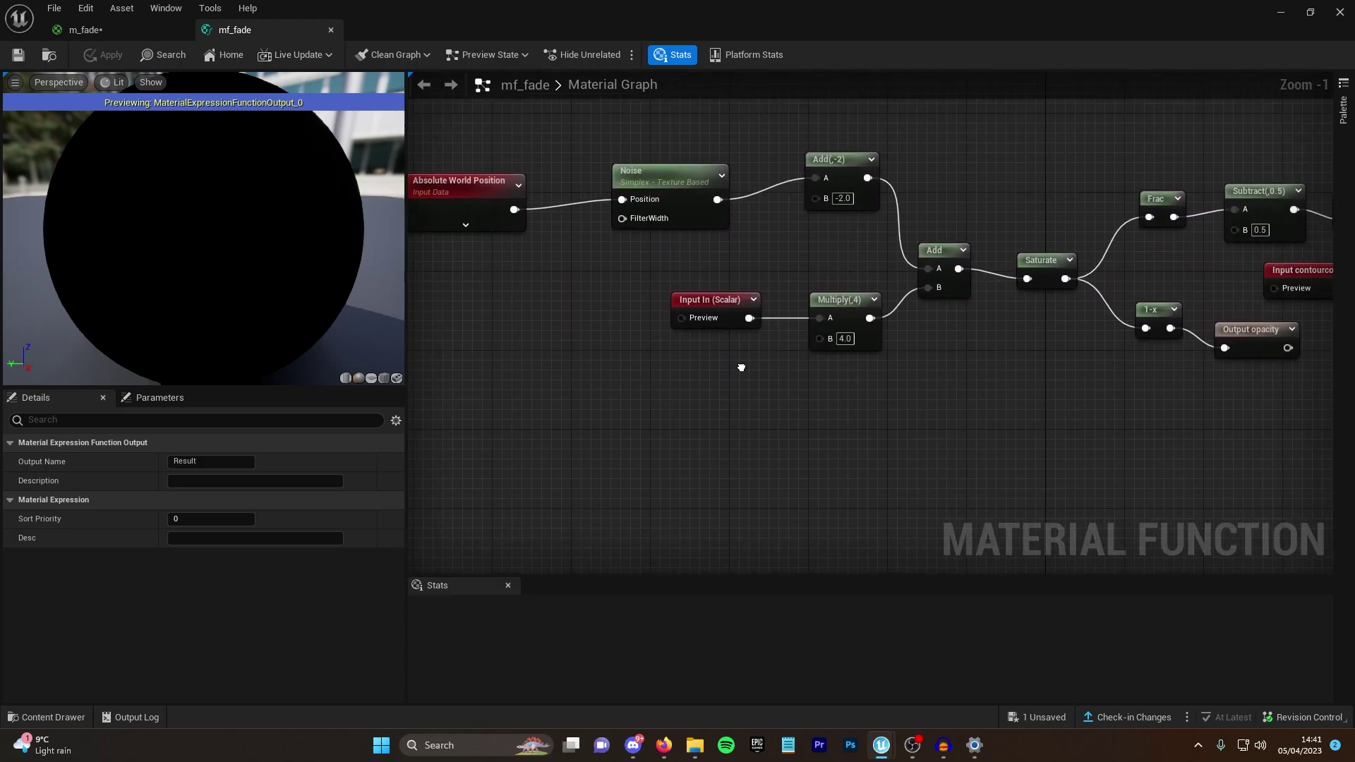
{"action": "left_click", "coordinate": [720, 325]}
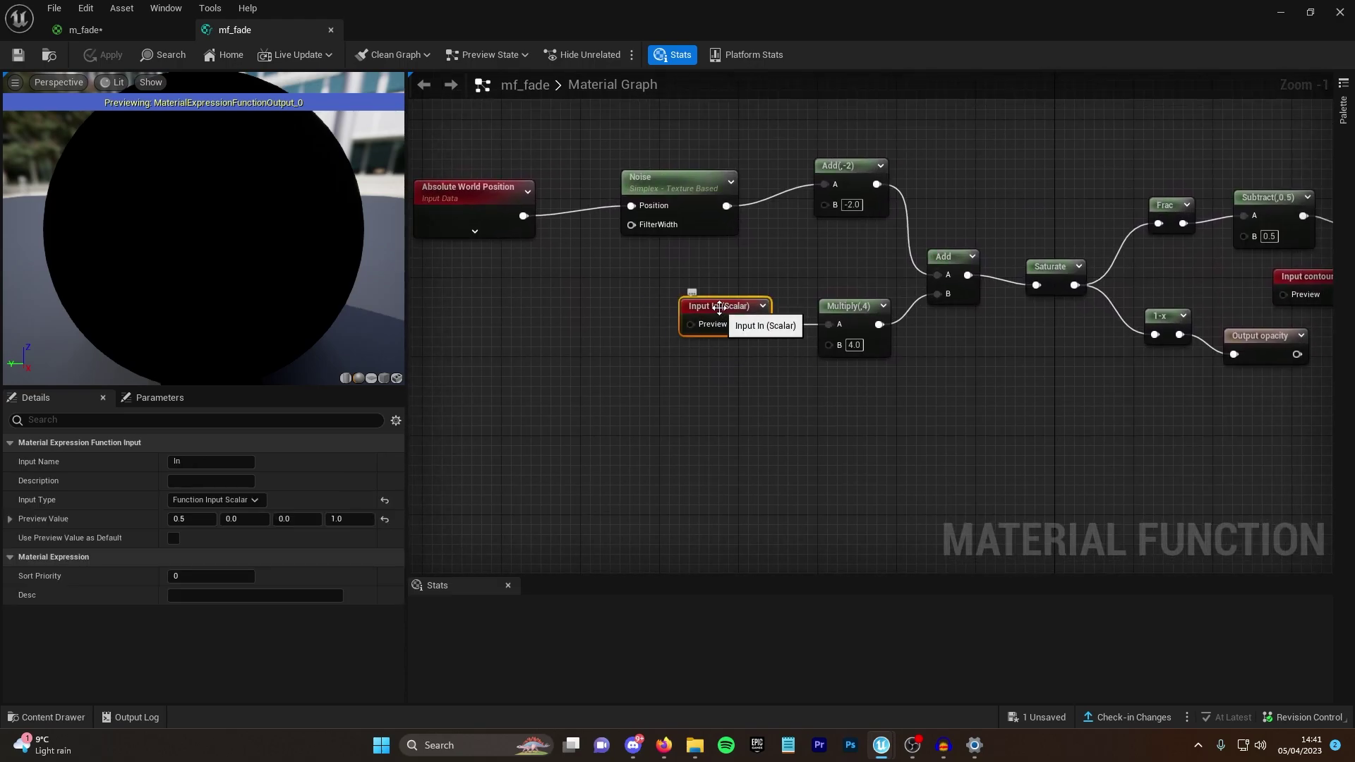
{"action": "left_click", "coordinate": [175, 462]}
{"action": "double_click", "coordinate": [175, 462]}
{"action": "type", "text": "fade"}
{"action": "left_click", "coordinate": [681, 511]}
{"action": "right_click_drag", "start_coordinate": [681, 510], "coordinate": [601, 477]}
Step: Rename the function's Result output to contourcolor
{"action": "left_click", "coordinate": [907, 296]}
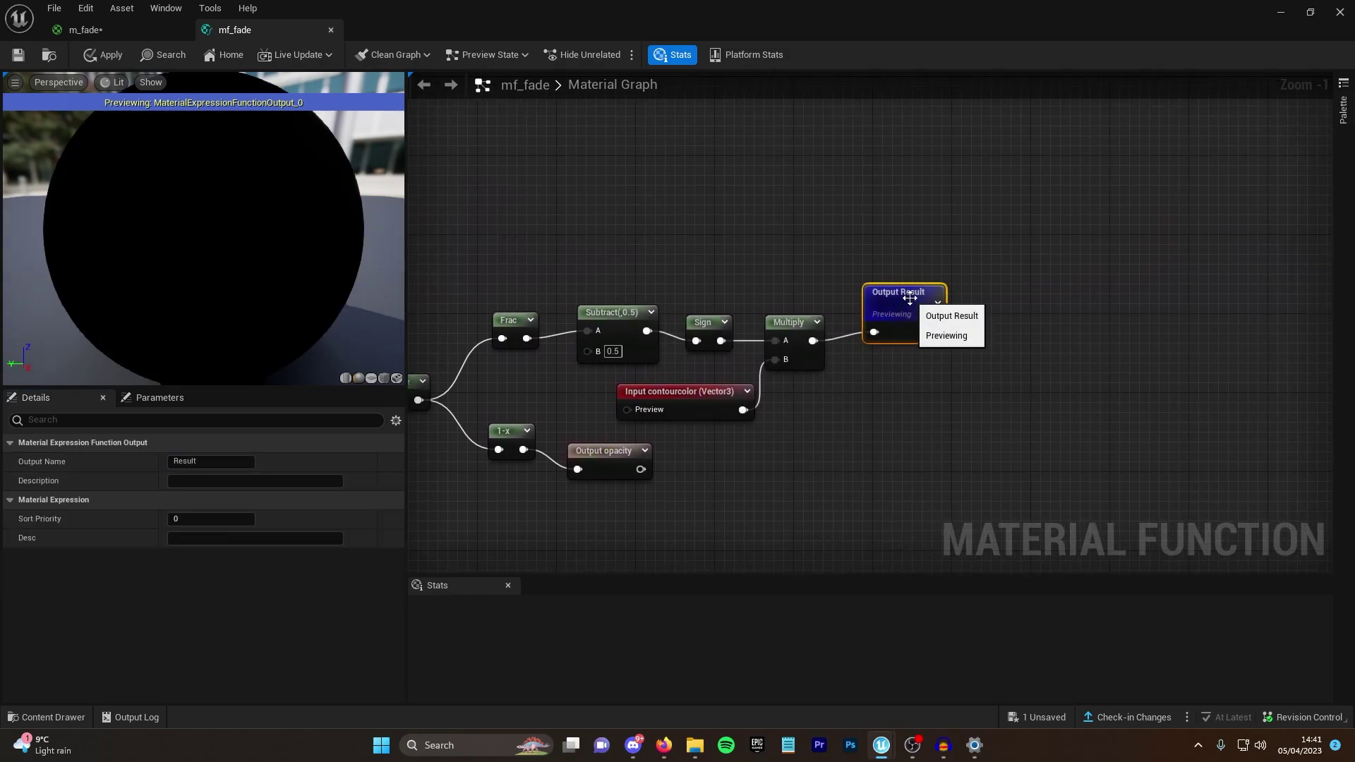
{"action": "left_click", "coordinate": [218, 444]}
{"action": "left_click", "coordinate": [247, 443]}
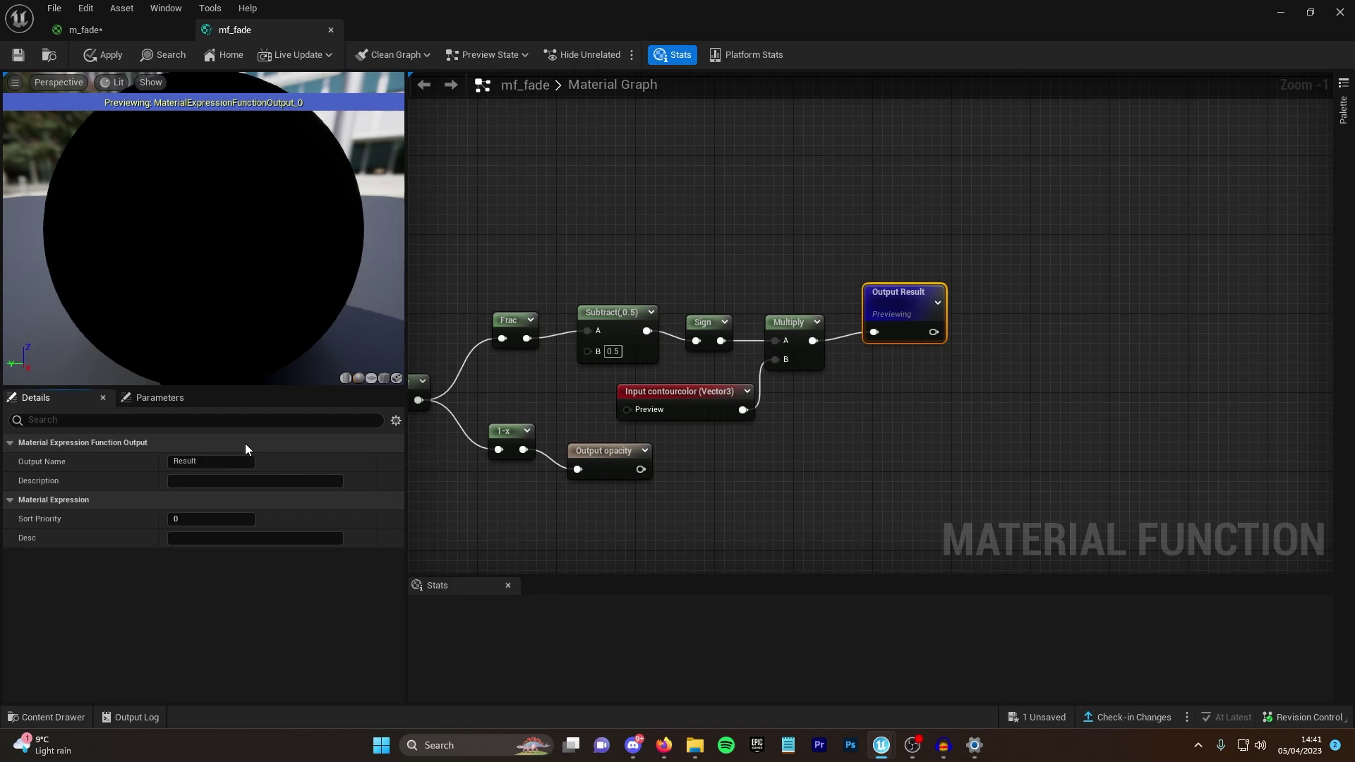
{"action": "left_click", "coordinate": [210, 461]}
{"action": "type", "text": "contourcolor"}
{"action": "key", "text": "Return"}
{"action": "right_click_drag", "start_coordinate": [578, 314], "coordinate": [765, 317]}
{"action": "left_click", "coordinate": [104, 54]}
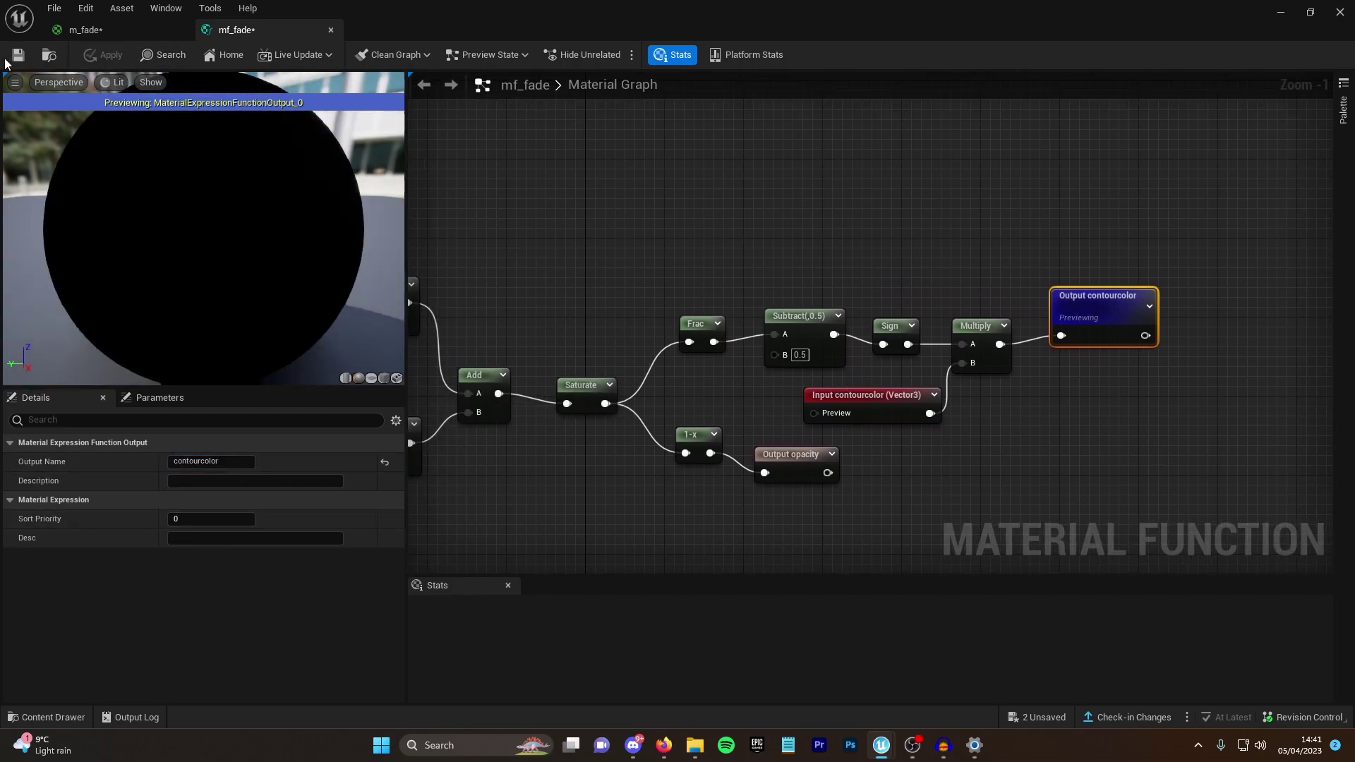
Step: Delete the outdated mf_fade node from the m_fade material graph
{"action": "left_click", "coordinate": [90, 31]}
{"action": "right_click_drag", "start_coordinate": [710, 345], "coordinate": [733, 326]}
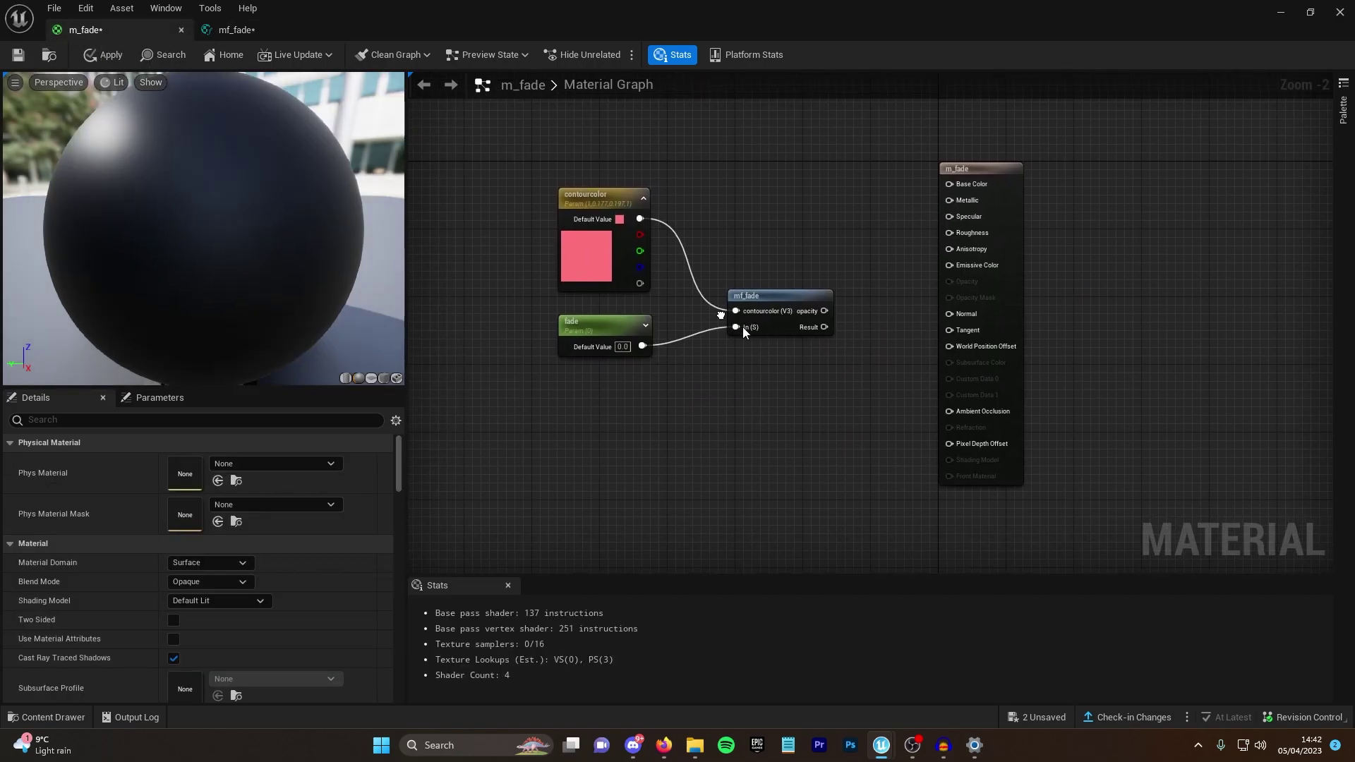
{"action": "left_click", "coordinate": [768, 295]}
{"action": "key", "text": "Delete"}
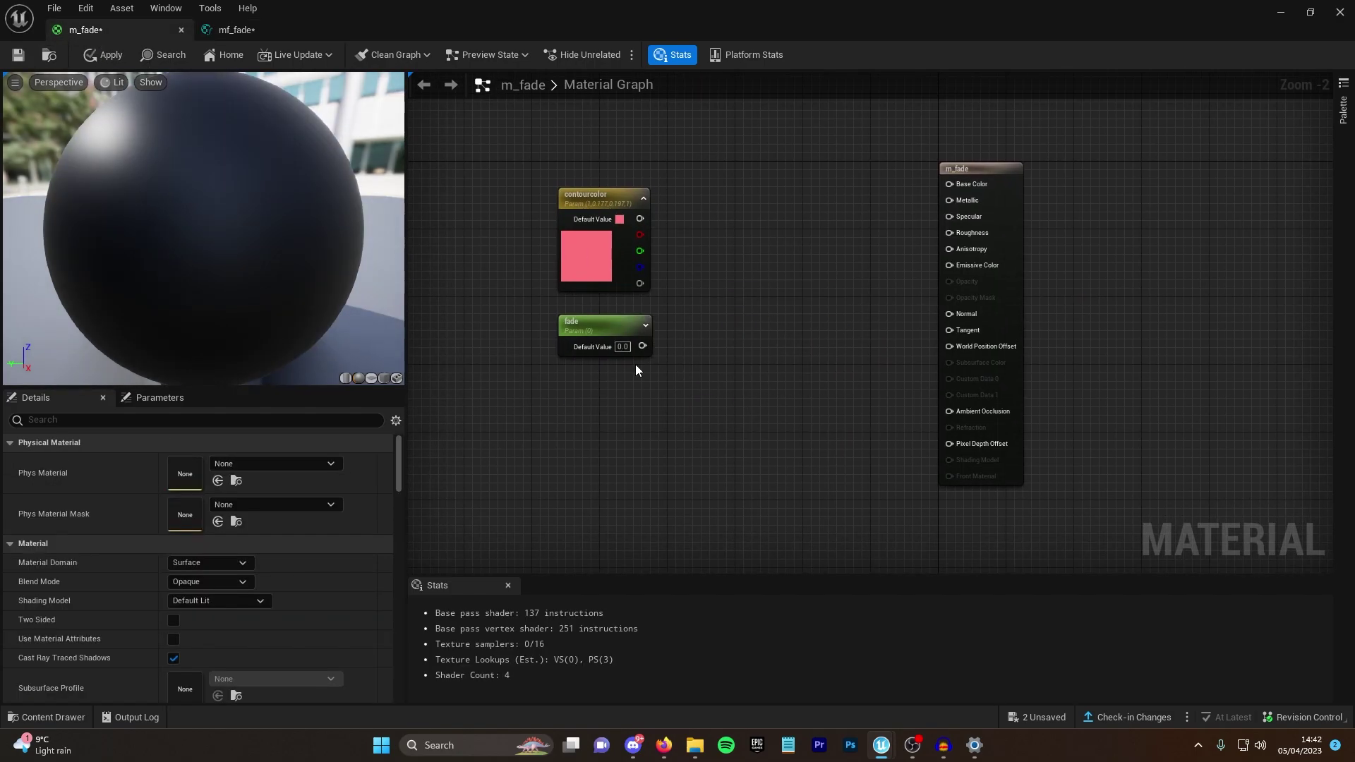
Step: Save the mf_fade function and place it again in the m_fade graph between the parameters and the material output
{"action": "left_click", "coordinate": [270, 33]}
{"action": "left_click", "coordinate": [17, 55]}
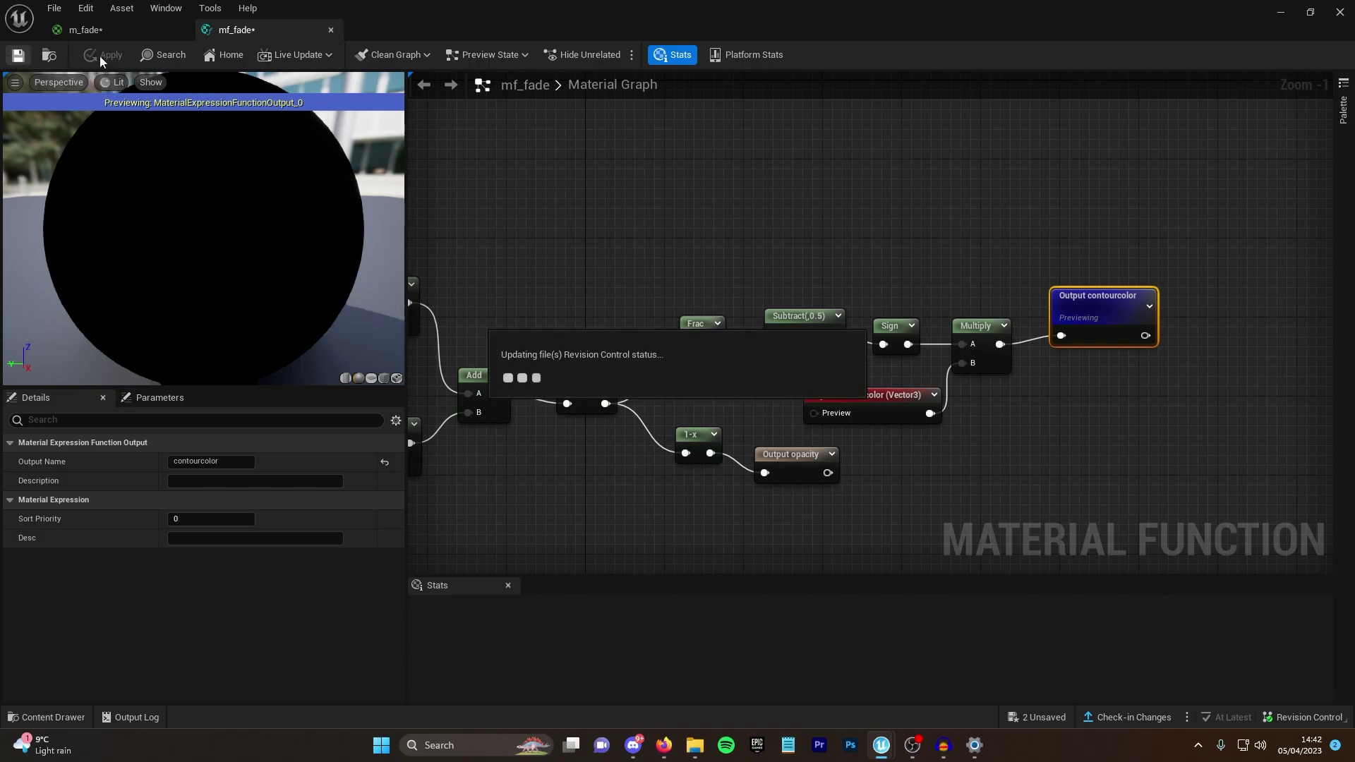
{"action": "left_click", "coordinate": [84, 29]}
{"action": "right_click_drag", "start_coordinate": [679, 277], "coordinate": [686, 298]}
{"action": "left_click_drag", "start_coordinate": [698, 255], "coordinate": [708, 321]}
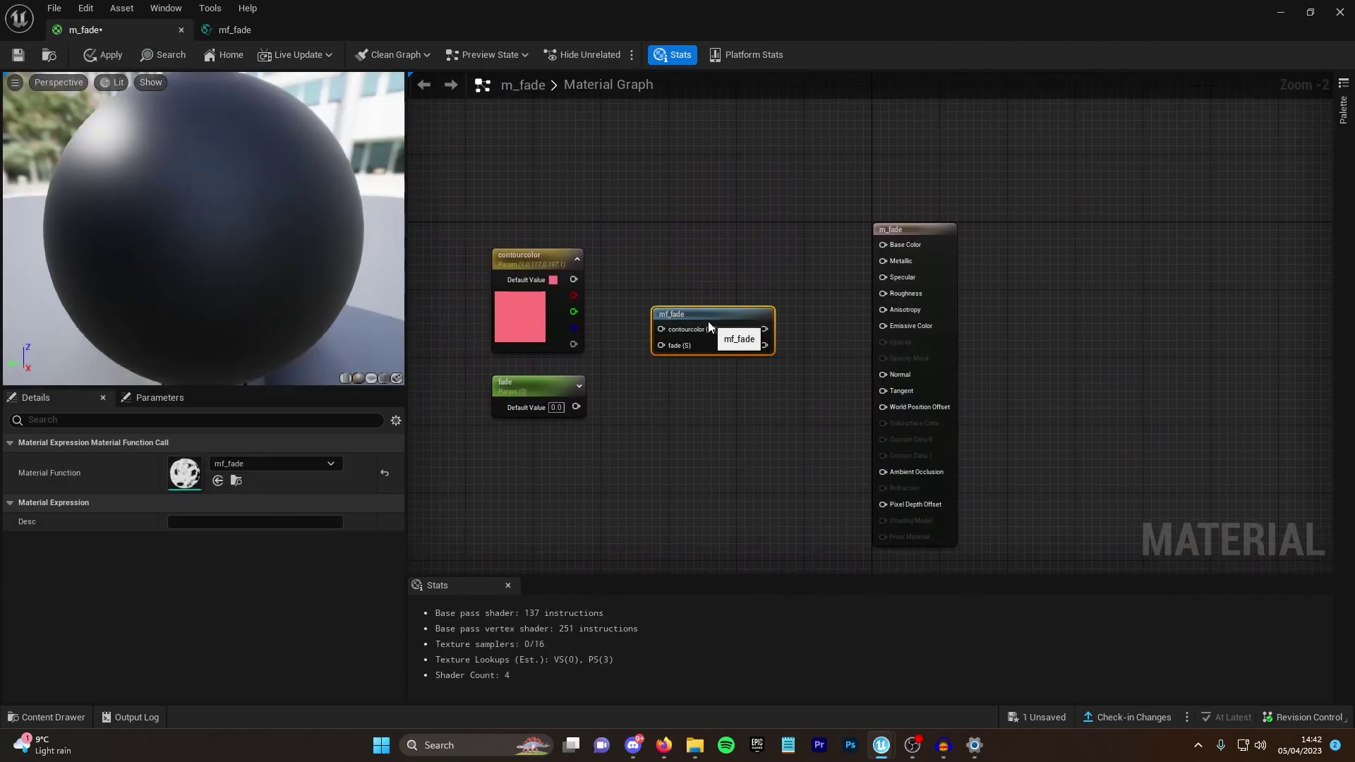
{"action": "right_click_drag", "start_coordinate": [747, 339], "coordinate": [755, 344]}
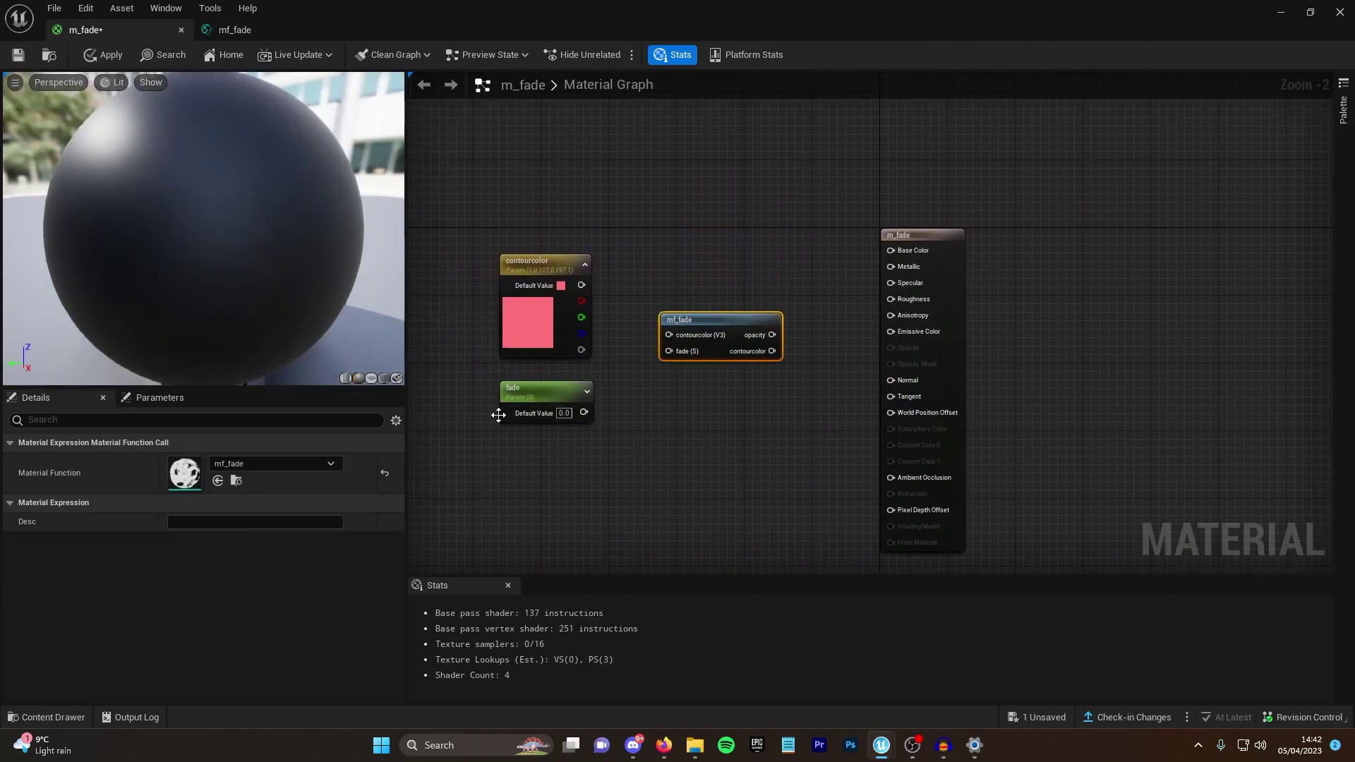
Step: Connect the fade and contourcolor parameters to the matching mf_fade inputs and move the material output node slightly closer
{"action": "left_click_drag", "start_coordinate": [583, 412], "coordinate": [670, 353]}
{"action": "left_click_drag", "start_coordinate": [581, 285], "coordinate": [669, 335]}
{"action": "right_click_drag", "start_coordinate": [786, 338], "coordinate": [750, 275]}
{"action": "left_click_drag", "start_coordinate": [877, 169], "coordinate": [852, 143]}
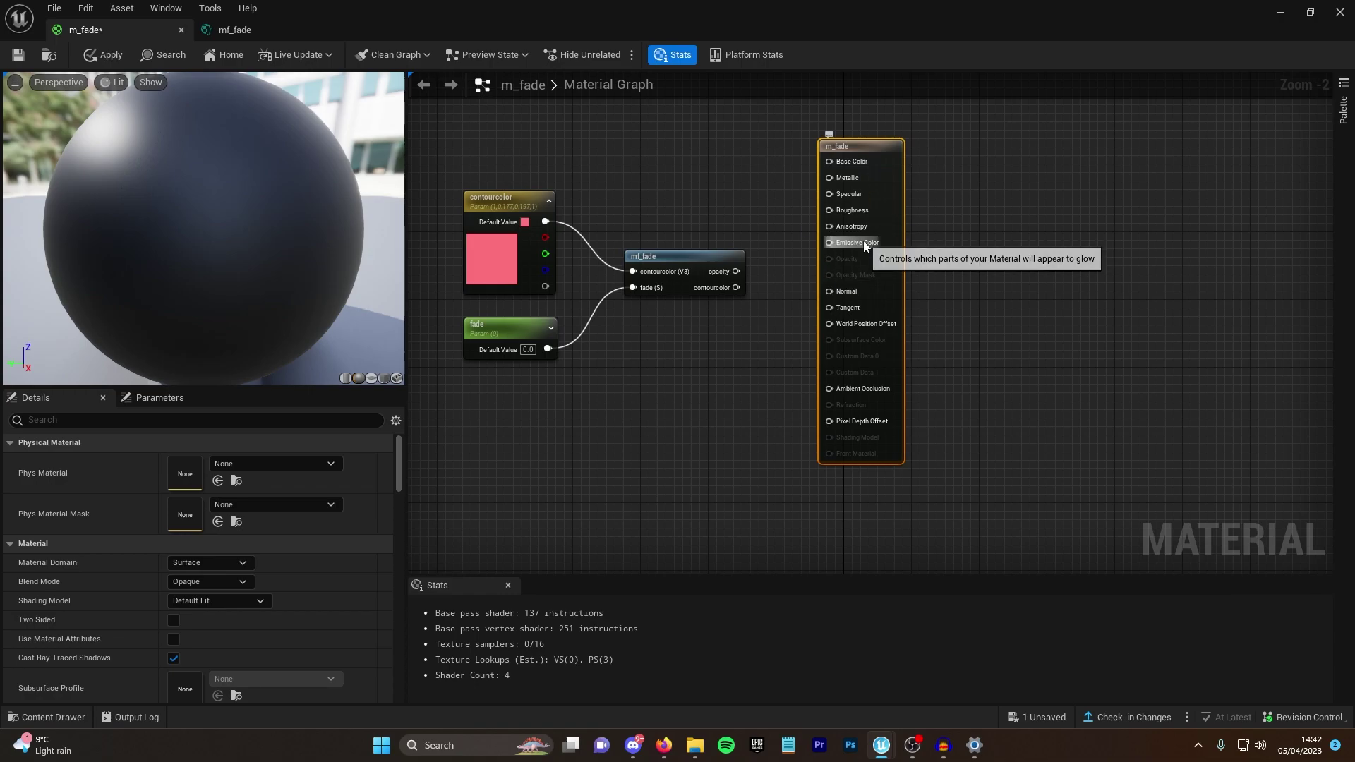
Step: Set the m_fade material's blend mode to Masked and make it two-sided
{"action": "left_click", "coordinate": [211, 581]}
{"action": "left_click", "coordinate": [201, 612]}
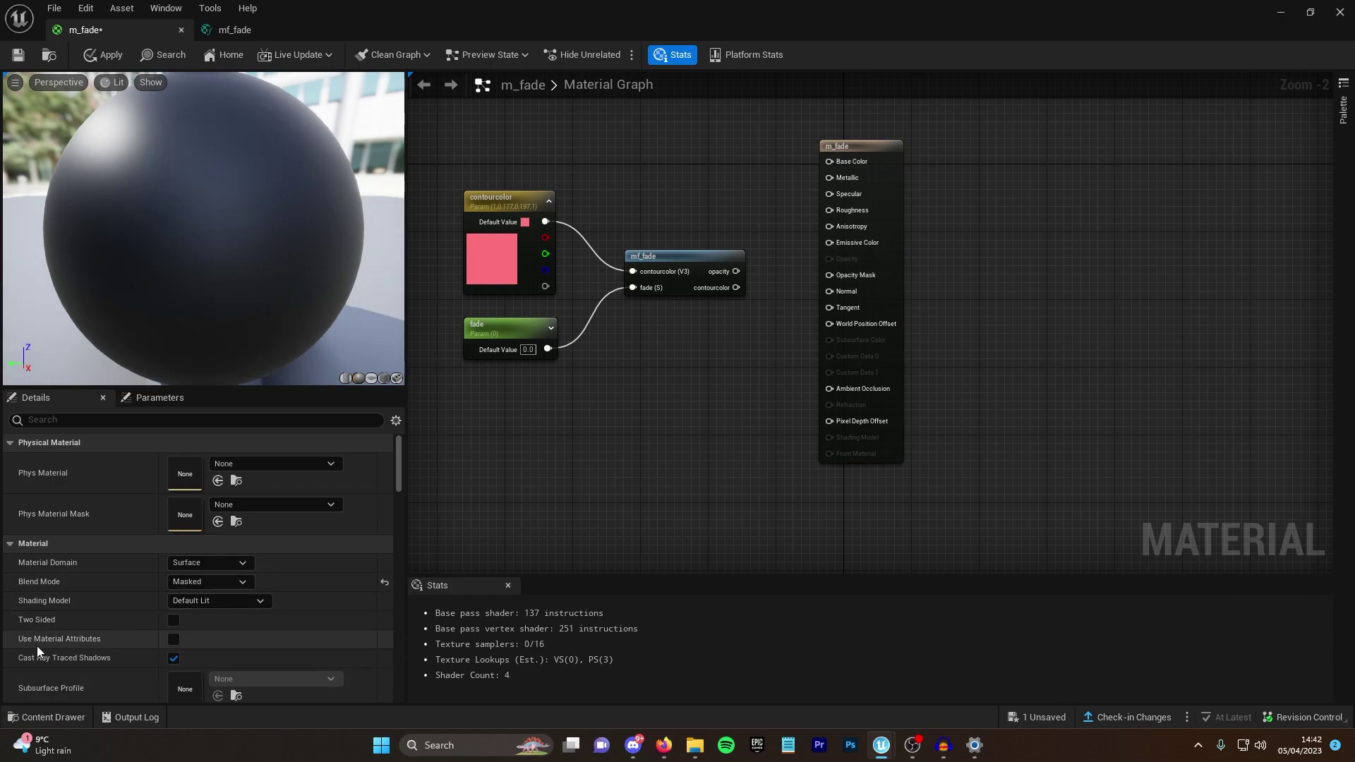
{"action": "left_click", "coordinate": [173, 620]}
Step: Connect mf_fade's opacity output to Opacity Mask and its contourcolor output to Emissive Color
{"action": "right_click_drag", "start_coordinate": [618, 470], "coordinate": [565, 526]}
{"action": "left_click_drag", "start_coordinate": [681, 344], "coordinate": [775, 333]}
{"action": "right_click_drag", "start_coordinate": [775, 333], "coordinate": [857, 484]}
{"action": "scroll", "coordinate": [828, 423], "scroll_direction": "up", "scroll_amount": 2}
{"action": "scroll", "coordinate": [868, 473], "scroll_direction": "down", "scroll_amount": 1}
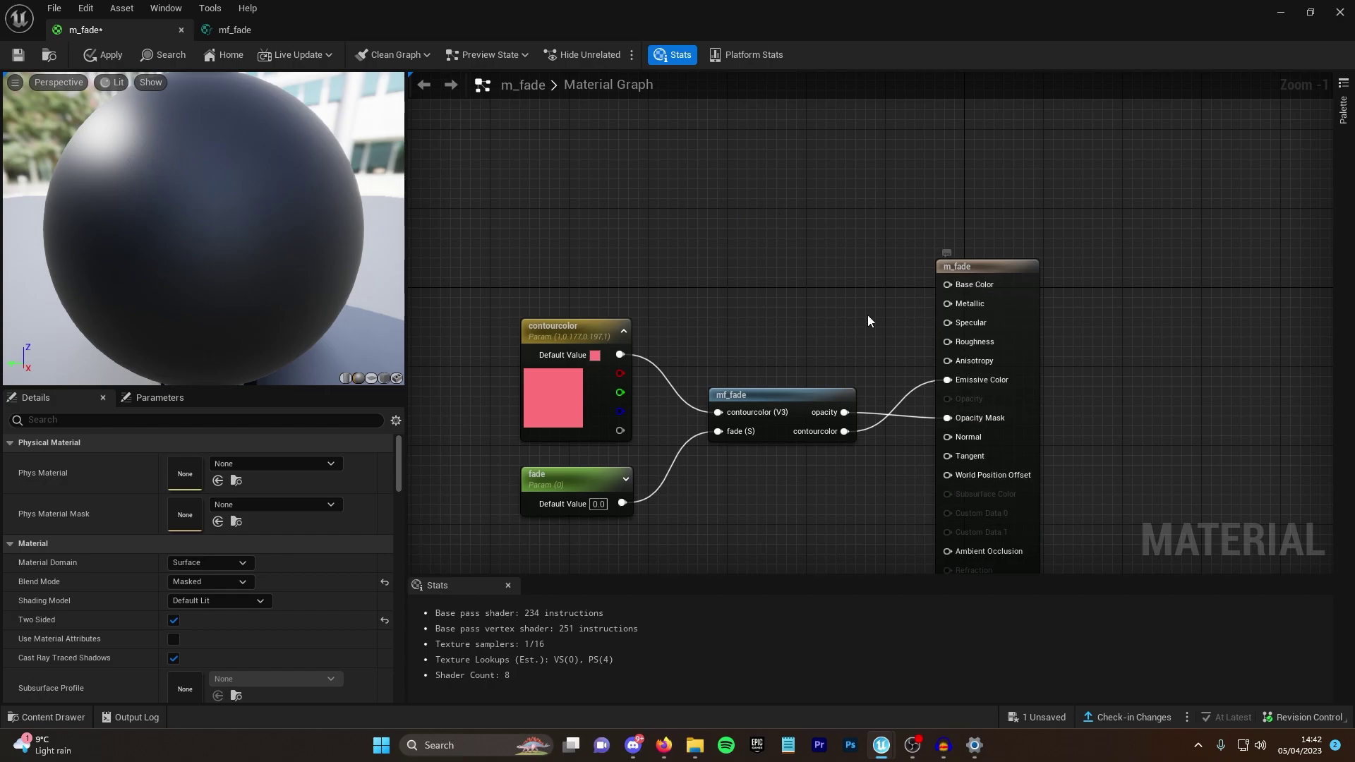
Step: Add a Constant3Vector above the contourcolor parameter and connect it to Base Color
{"action": "right_click_drag", "start_coordinate": [844, 268], "coordinate": [877, 290]}
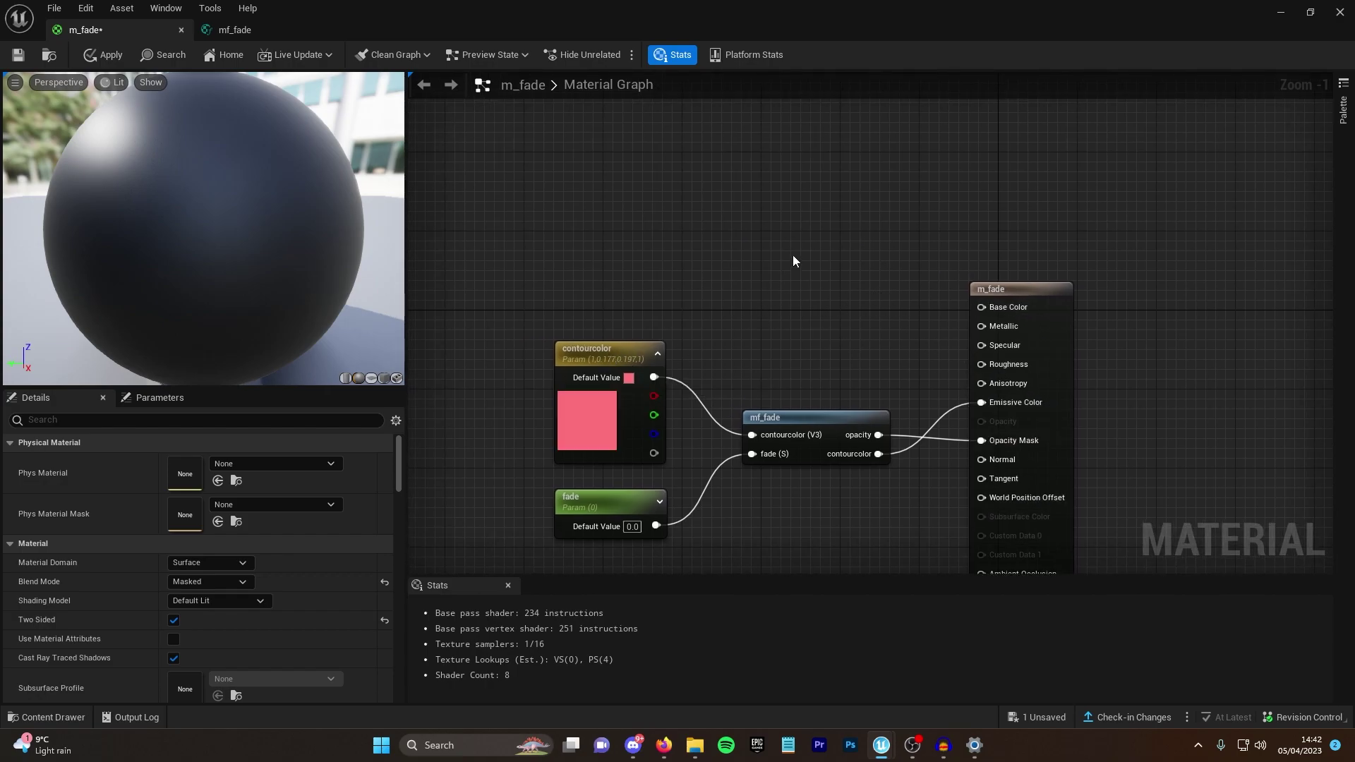
{"action": "key", "text": "3"}
{"action": "left_click", "coordinate": [779, 195]}
{"action": "left_click_drag", "start_coordinate": [783, 200], "coordinate": [705, 192]}
{"action": "left_click_drag", "start_coordinate": [827, 210], "coordinate": [981, 307]}
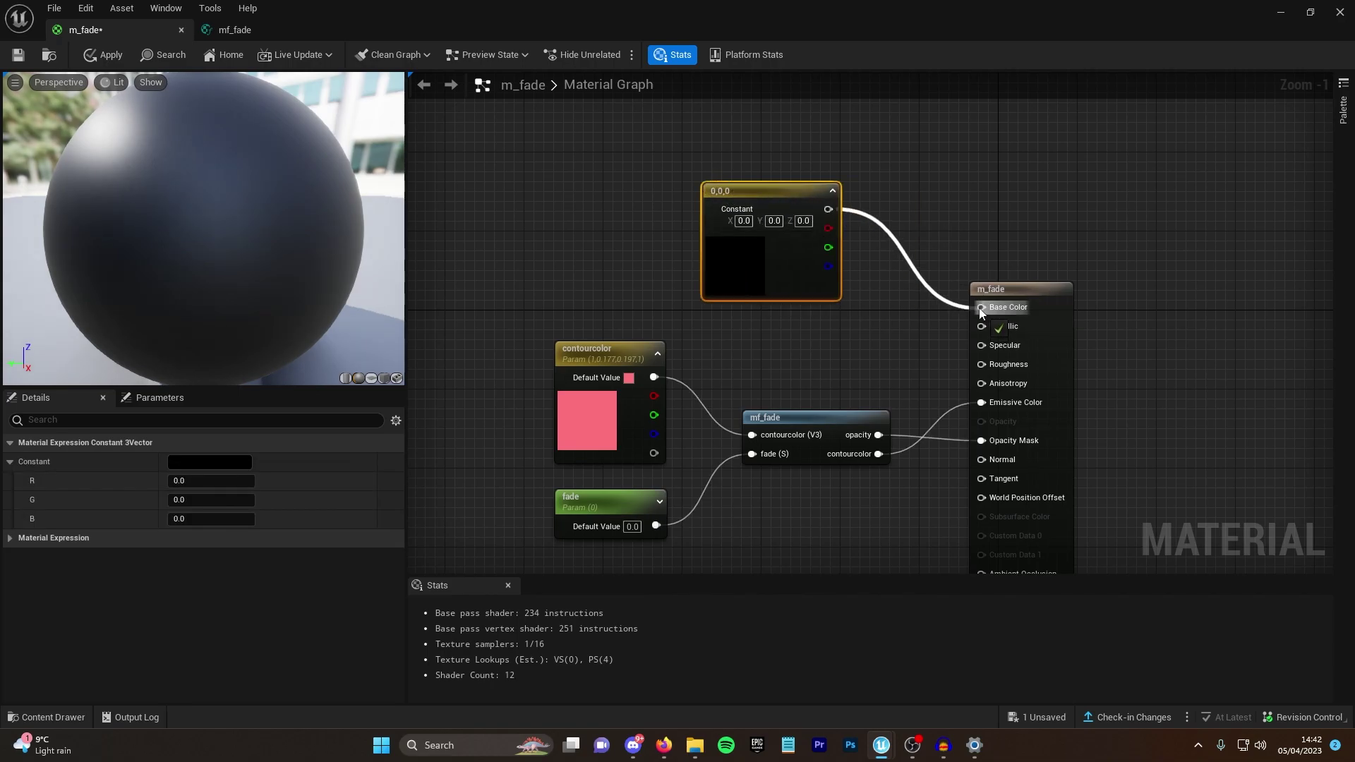
Step: Set the base colour constant to a grey with R, G and B at 0.15625
{"action": "double_click", "coordinate": [741, 266]}
{"action": "left_click_drag", "start_coordinate": [951, 396], "coordinate": [961, 442]}
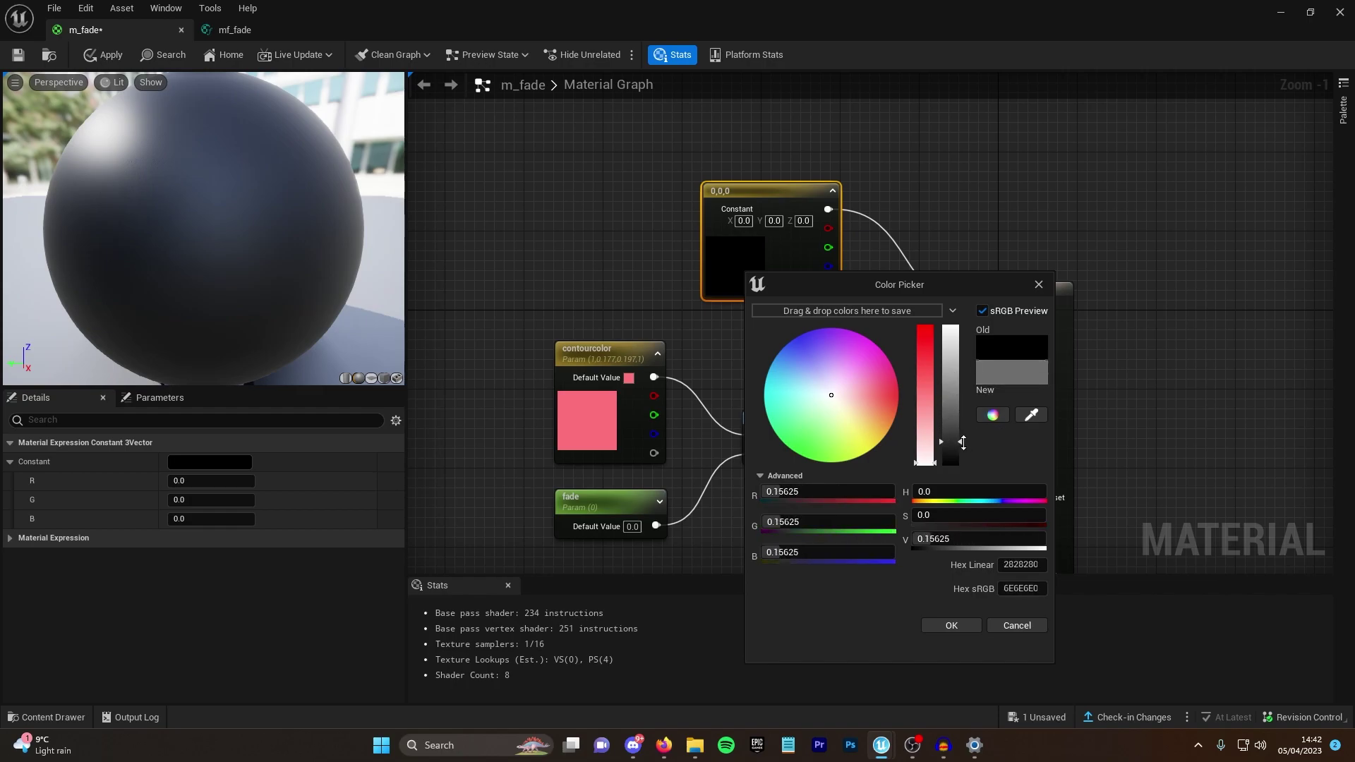
{"action": "left_click", "coordinate": [951, 625]}
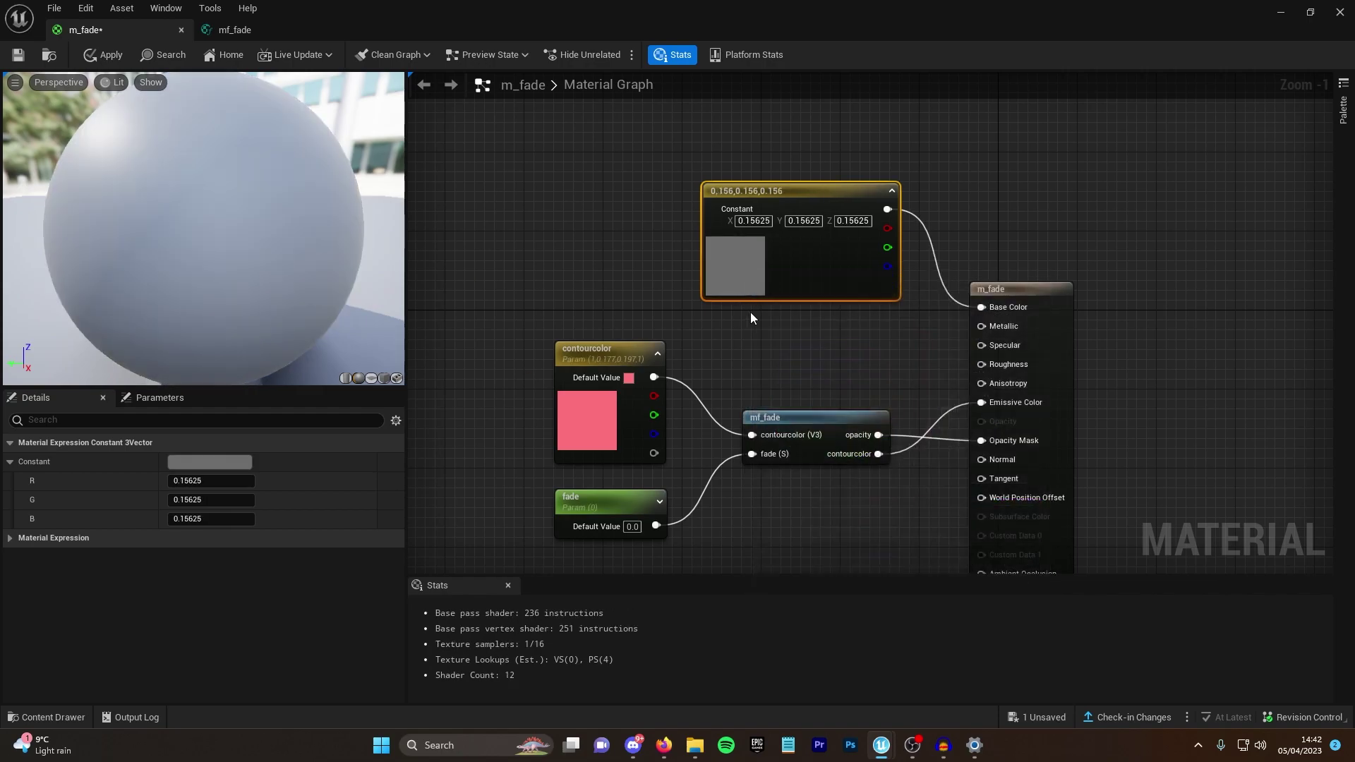
Step: Review the finished node connections and save the m_fade material
{"action": "right_click_drag", "start_coordinate": [748, 310], "coordinate": [743, 295]}
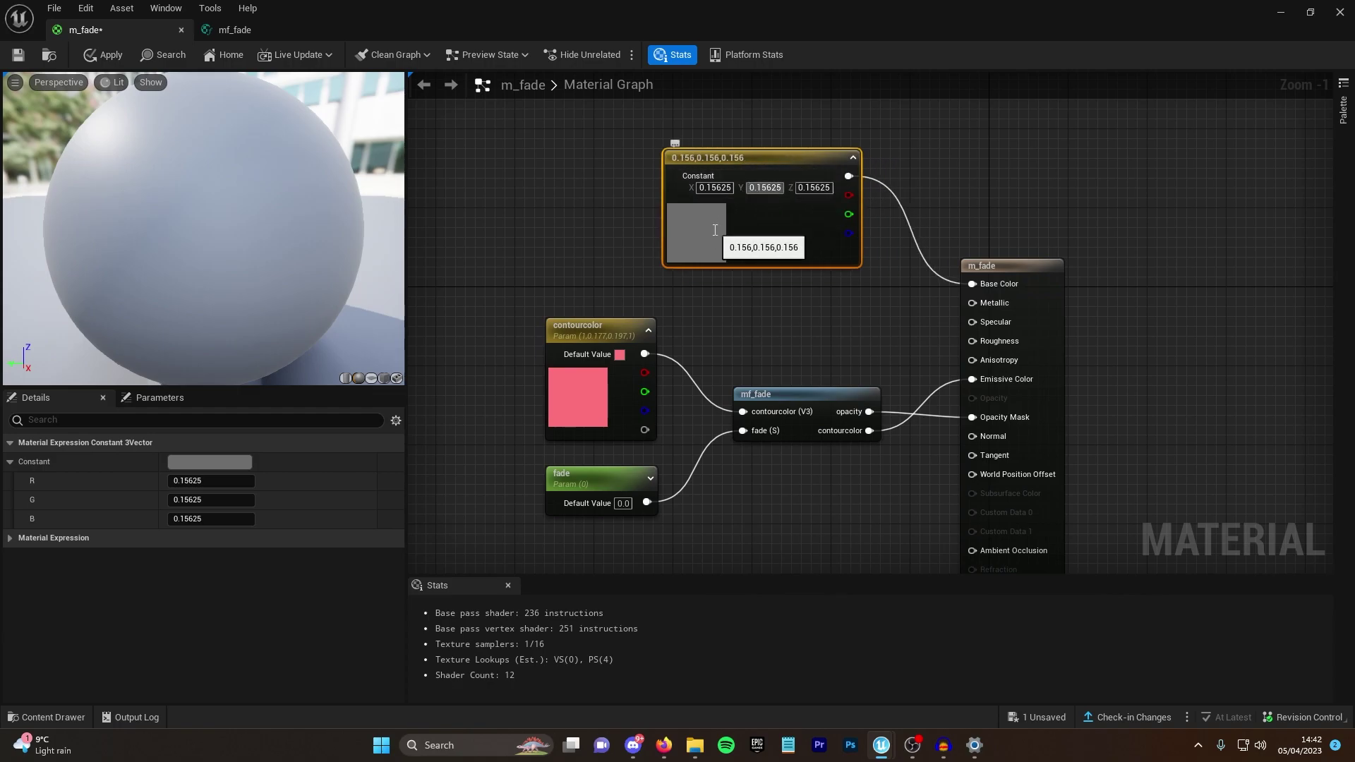
{"action": "left_click", "coordinate": [838, 340]}
{"action": "right_click_drag", "start_coordinate": [838, 340], "coordinate": [839, 416]}
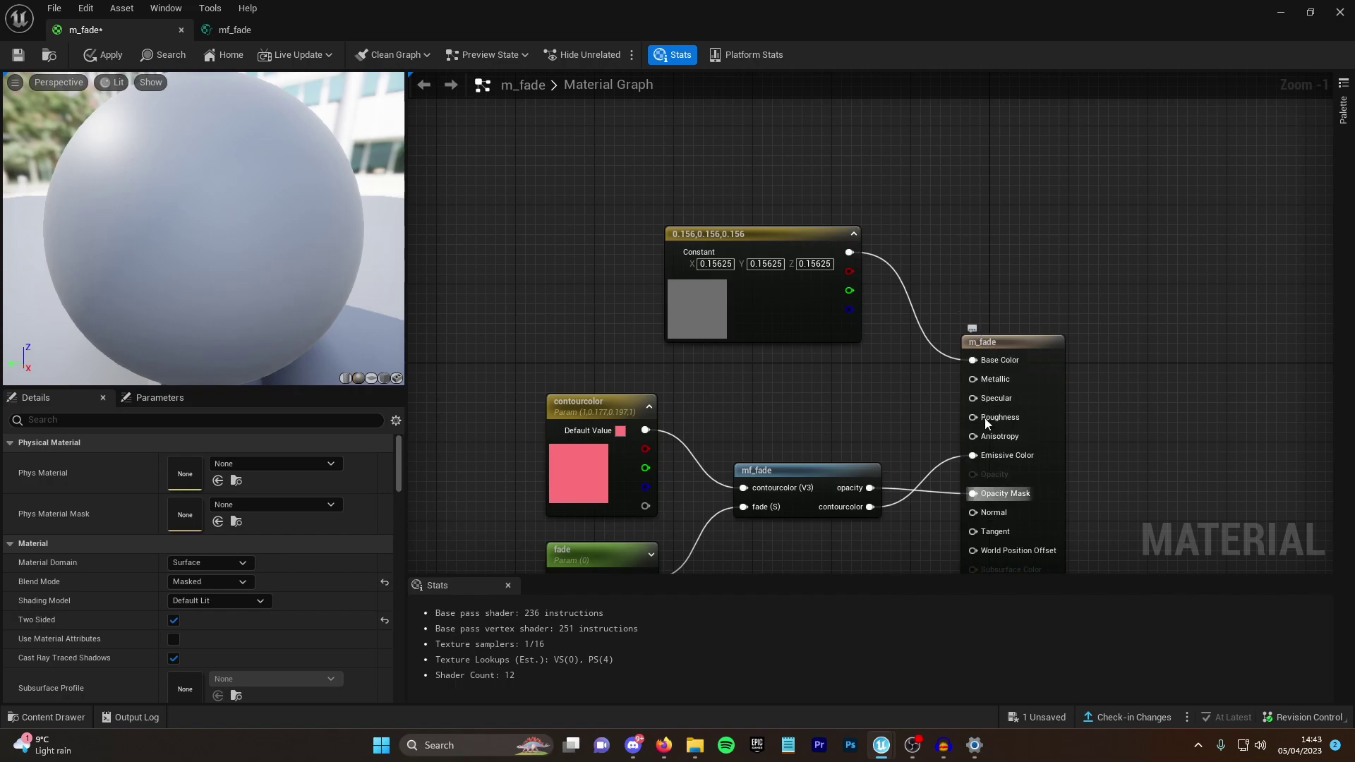
{"action": "right_click_drag", "start_coordinate": [946, 391], "coordinate": [944, 319]}
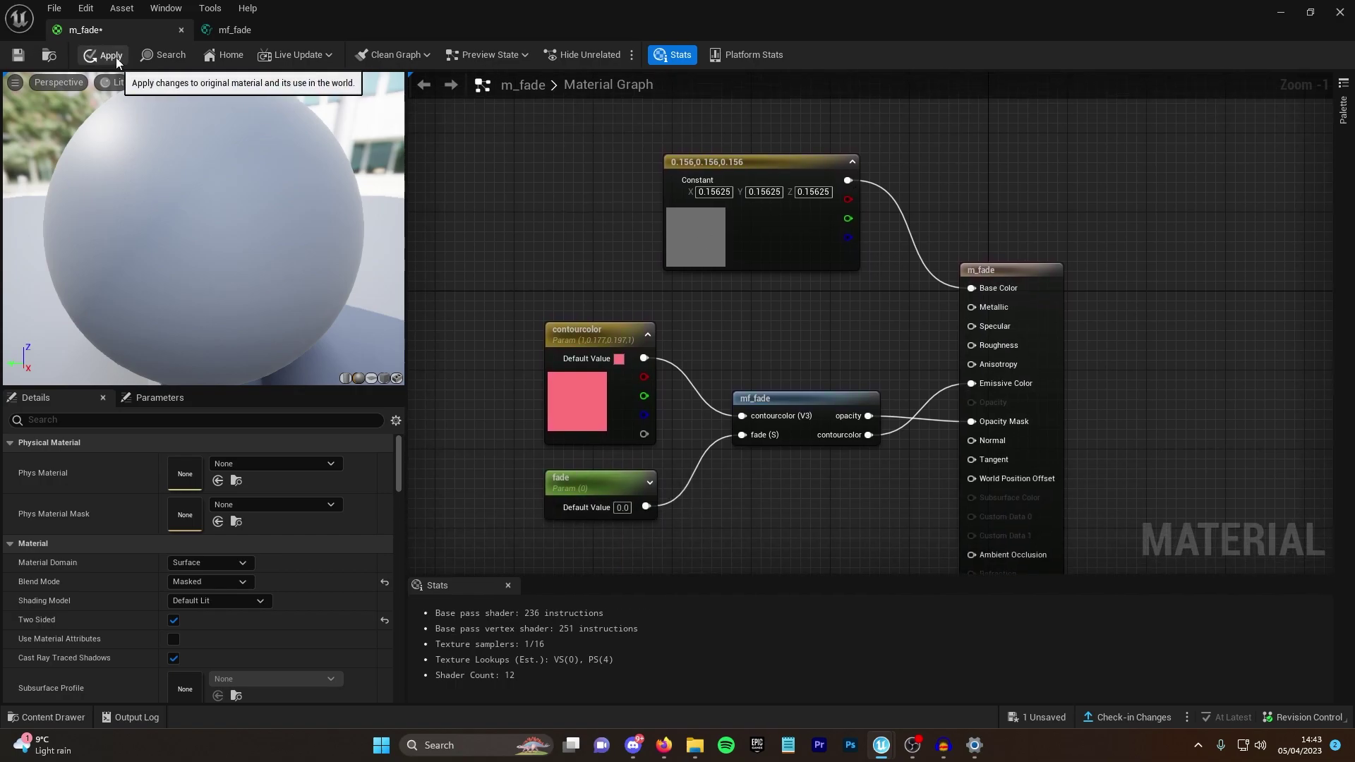
{"action": "left_click", "coordinate": [19, 55]}
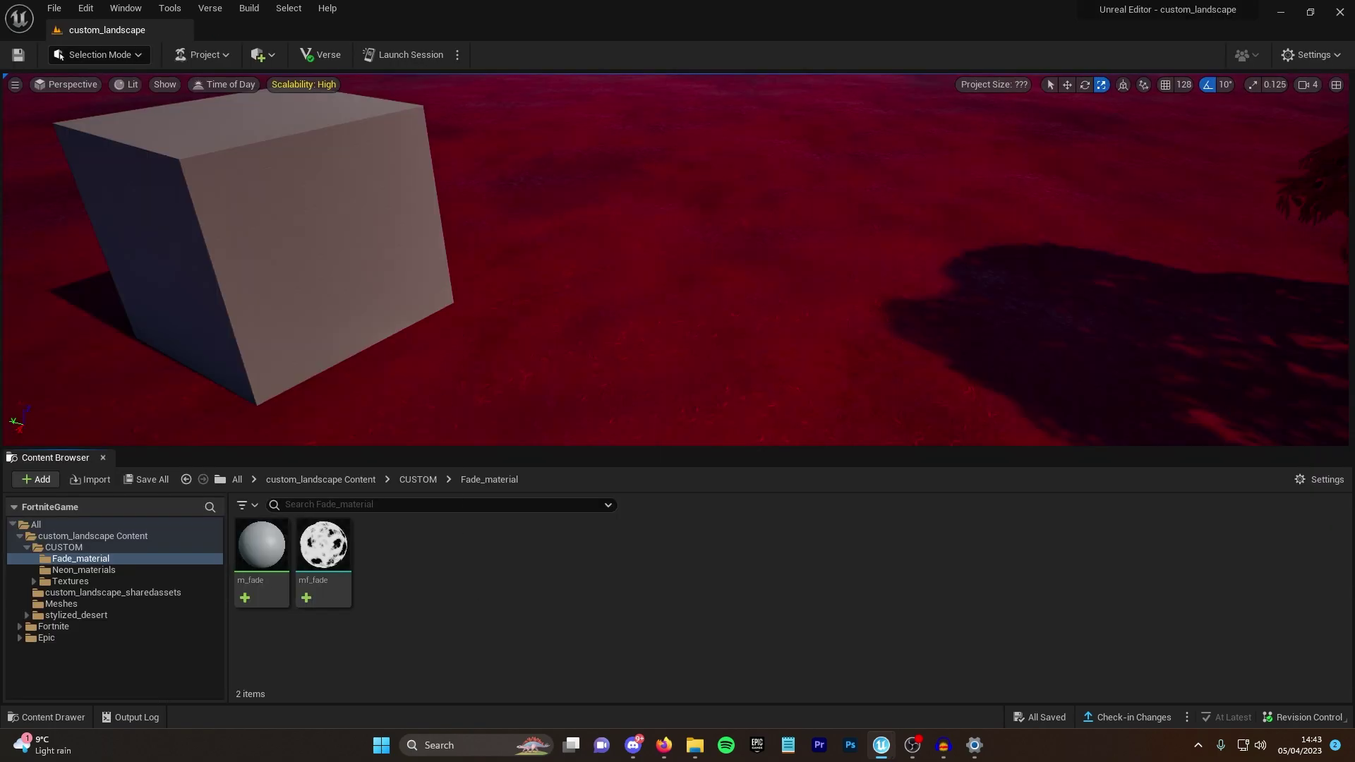
Step: Create a material instance from m_fade in the Fade_material folder and apply it to the cube in the level
{"action": "right_click_drag", "start_coordinate": [486, 315], "coordinate": [536, 332]}
{"action": "right_click", "coordinate": [276, 595]}
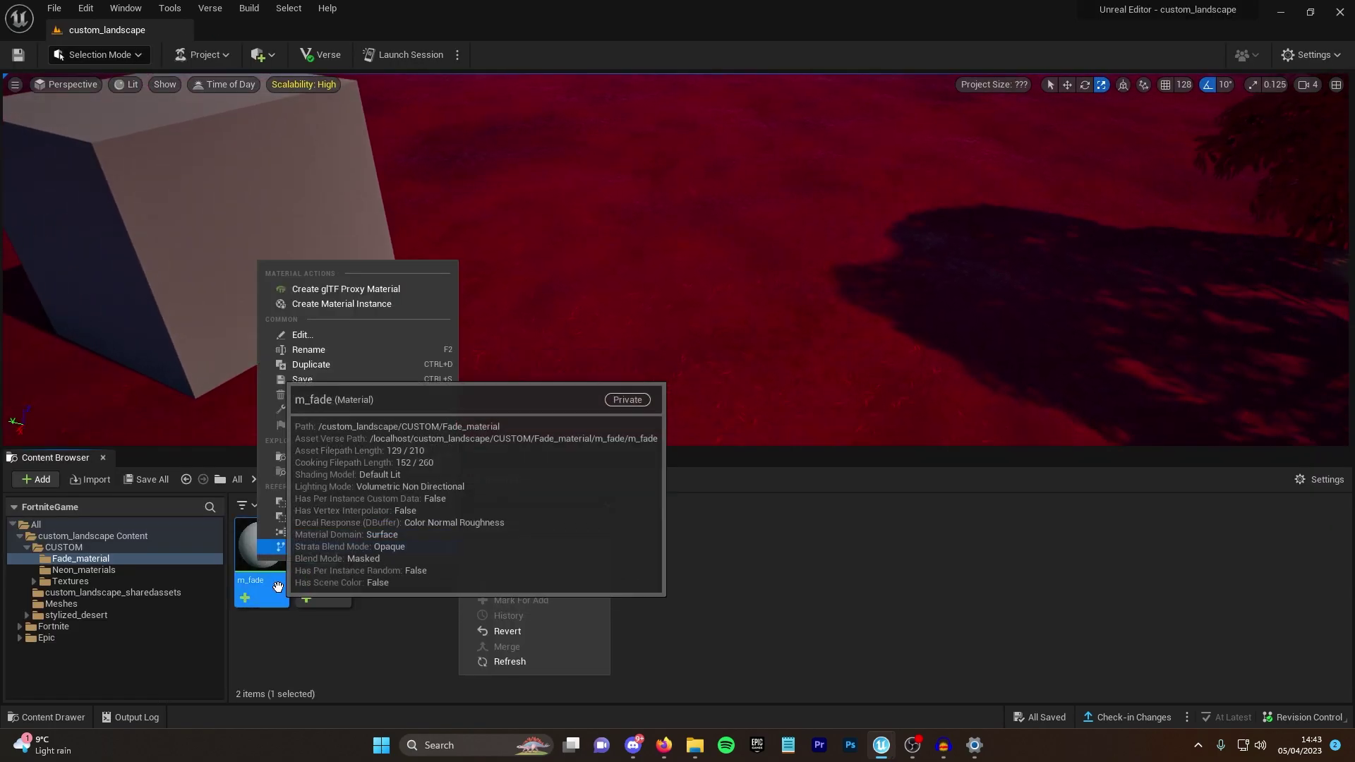
{"action": "left_click", "coordinate": [358, 305]}
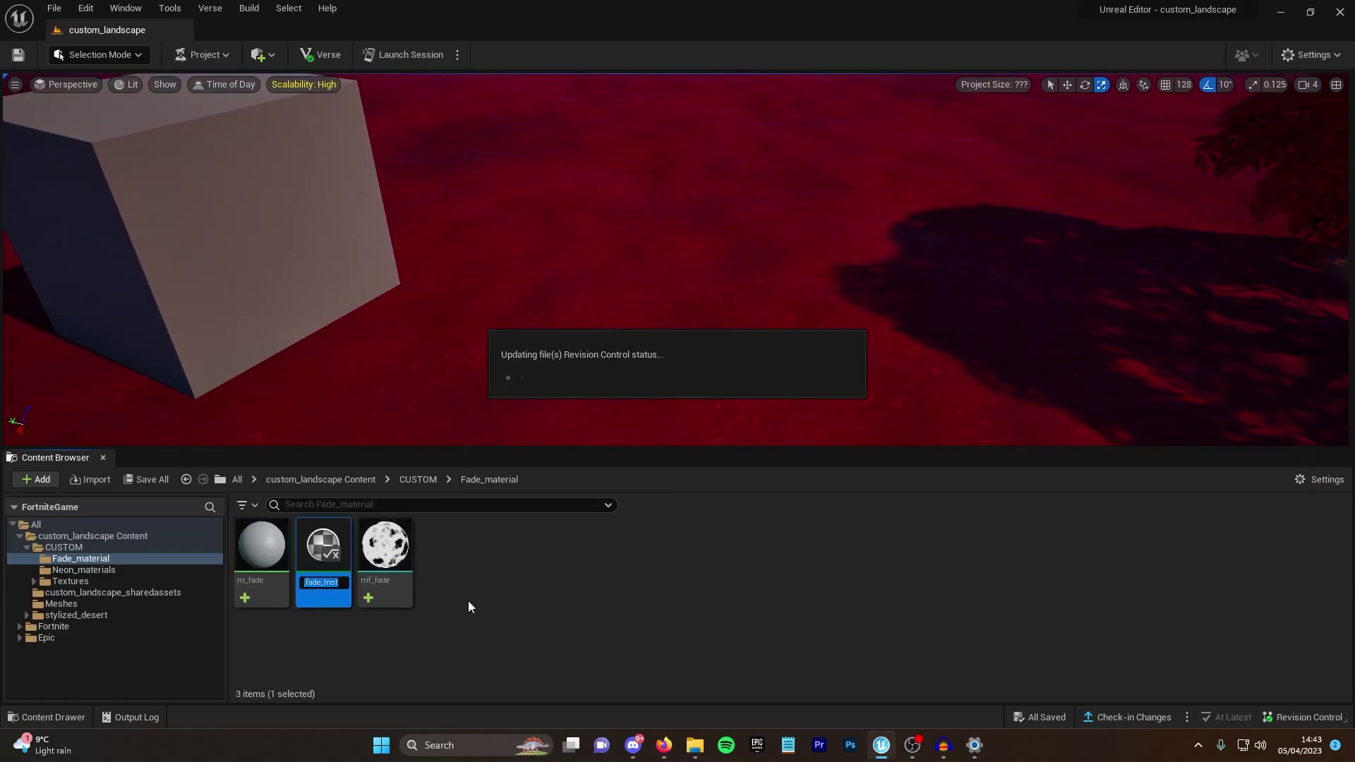
{"action": "right_click_drag", "start_coordinate": [475, 329], "coordinate": [388, 310]}
{"action": "left_click_drag", "start_coordinate": [323, 545], "coordinate": [439, 278]}
{"action": "right_click_drag", "start_coordinate": [440, 277], "coordinate": [432, 281]}
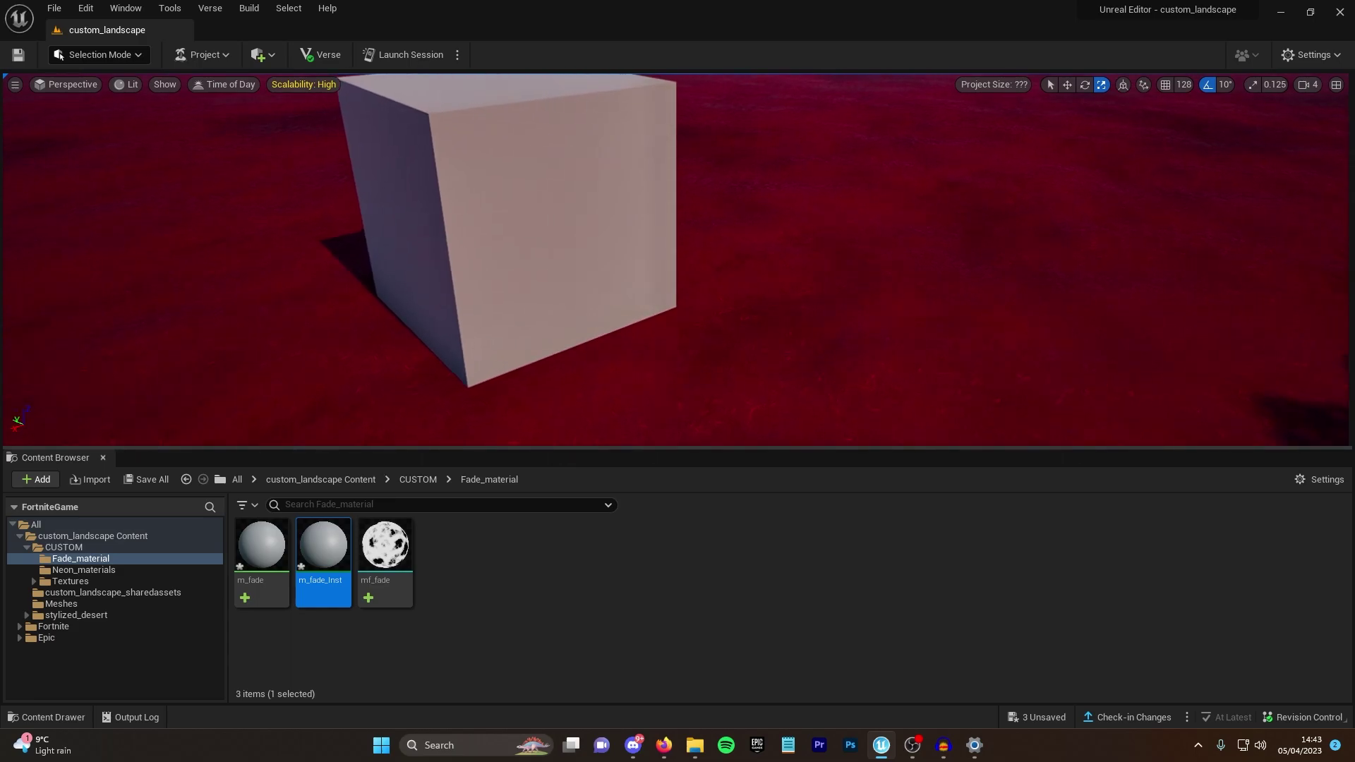
Step: Open the m_fade material instance beside the cube and enable its fade and contourcolor parameter overrides
{"action": "right_click_drag", "start_coordinate": [384, 403], "coordinate": [383, 399]}
{"action": "key", "text": "s"}
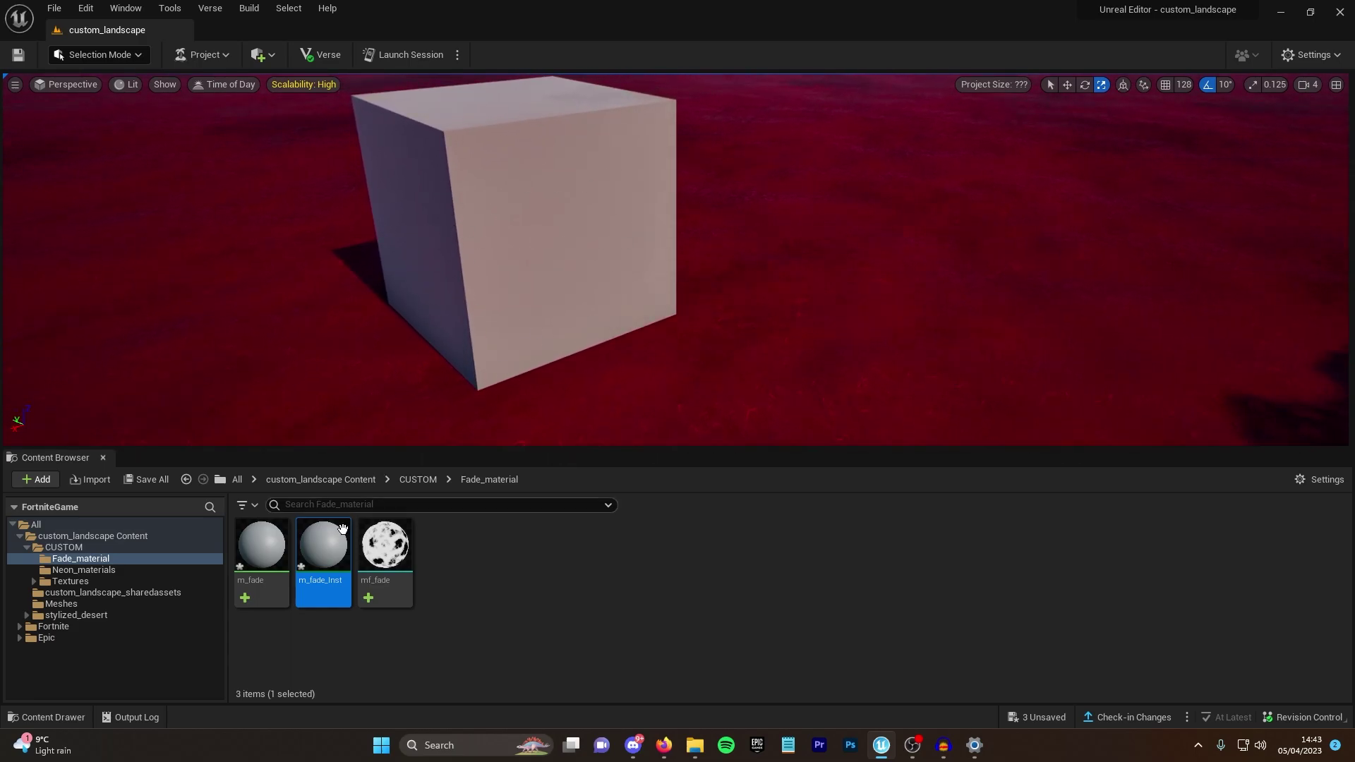
{"action": "double_click", "coordinate": [323, 558]}
{"action": "left_click_drag", "start_coordinate": [540, 21], "coordinate": [924, 134]}
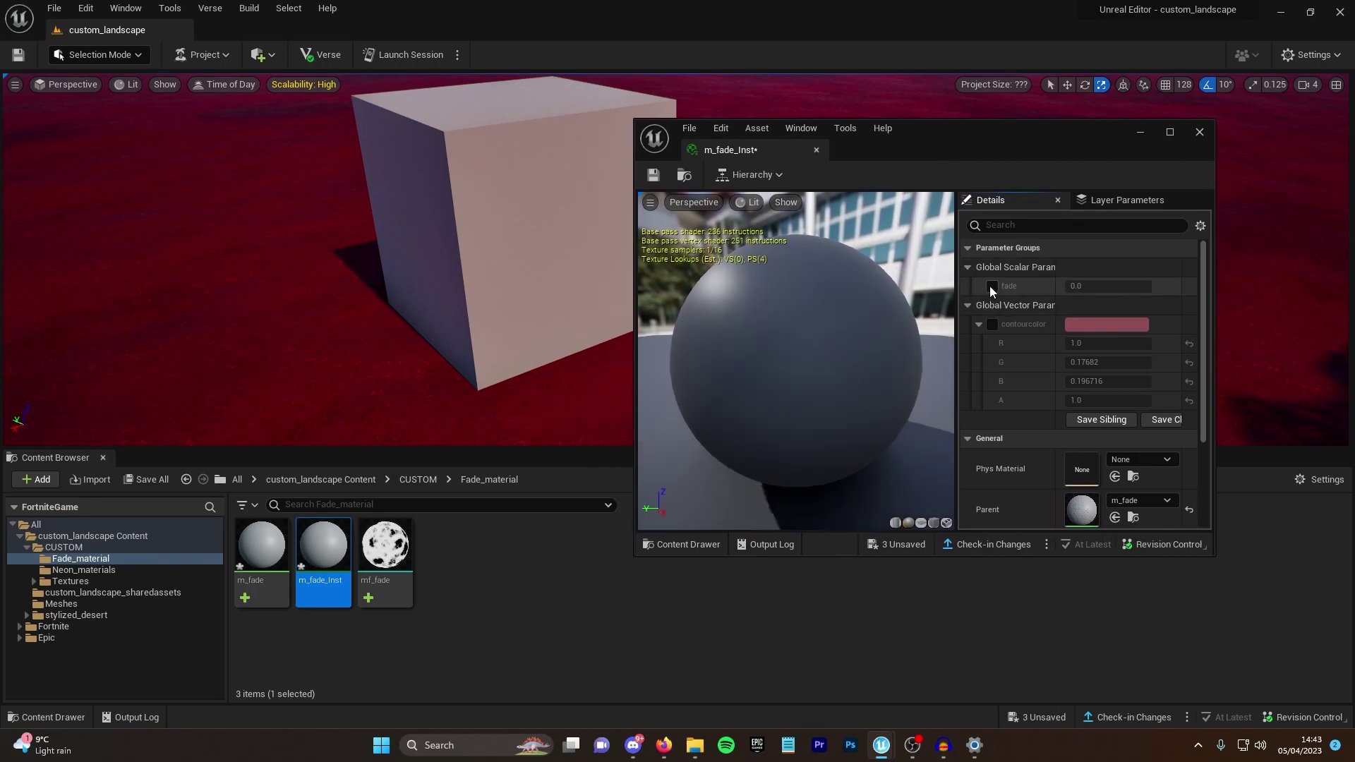
{"action": "left_click", "coordinate": [992, 287]}
{"action": "left_click", "coordinate": [990, 324]}
Step: Set the instance's fade value to 0.408 and inspect the effect on the cube up close
{"action": "left_click_drag", "start_coordinate": [921, 129], "coordinate": [1013, 128]}
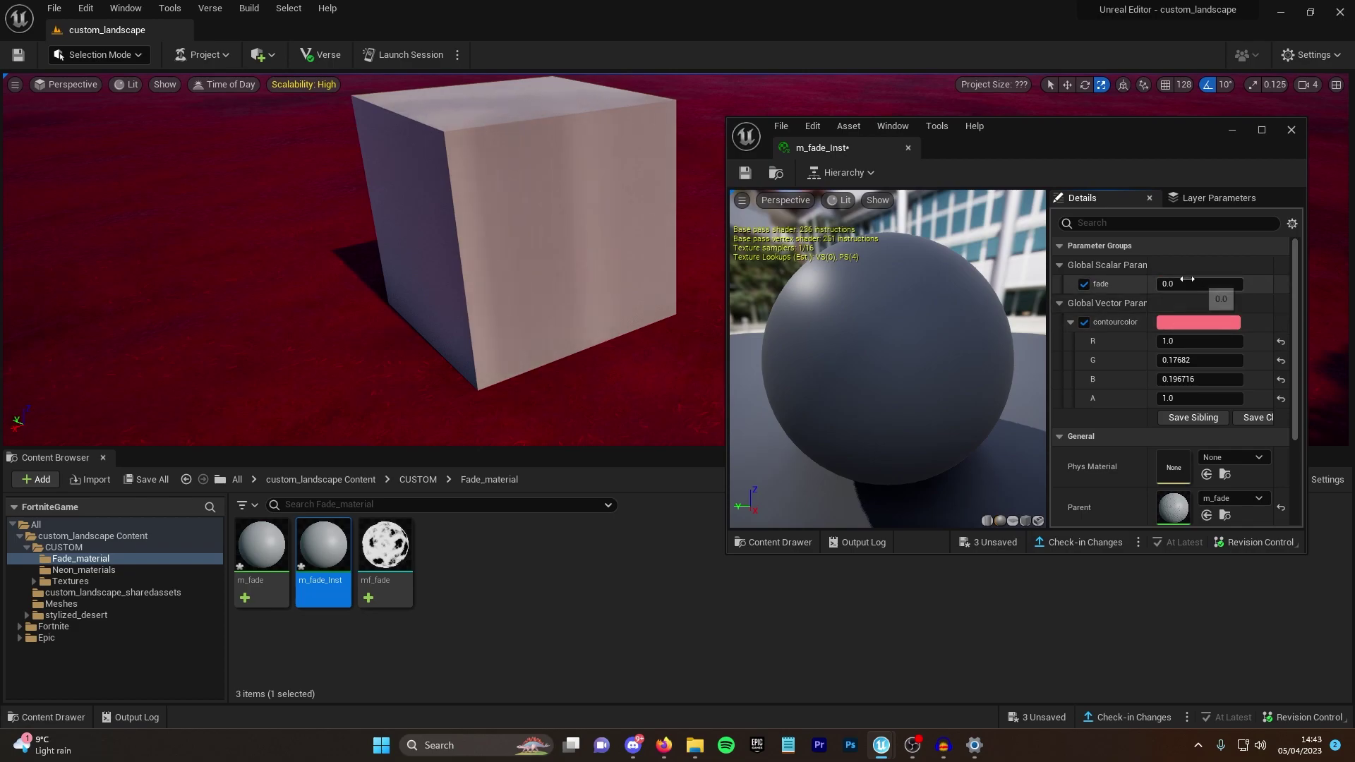
{"action": "mouse_move", "coordinate": [1169, 286]}
{"action": "left_mouse_down"}
{"action": "mouse_move", "coordinate": [1228, 286]}
{"action": "mouse_move", "coordinate": [1188, 286]}
{"action": "left_mouse_up"}
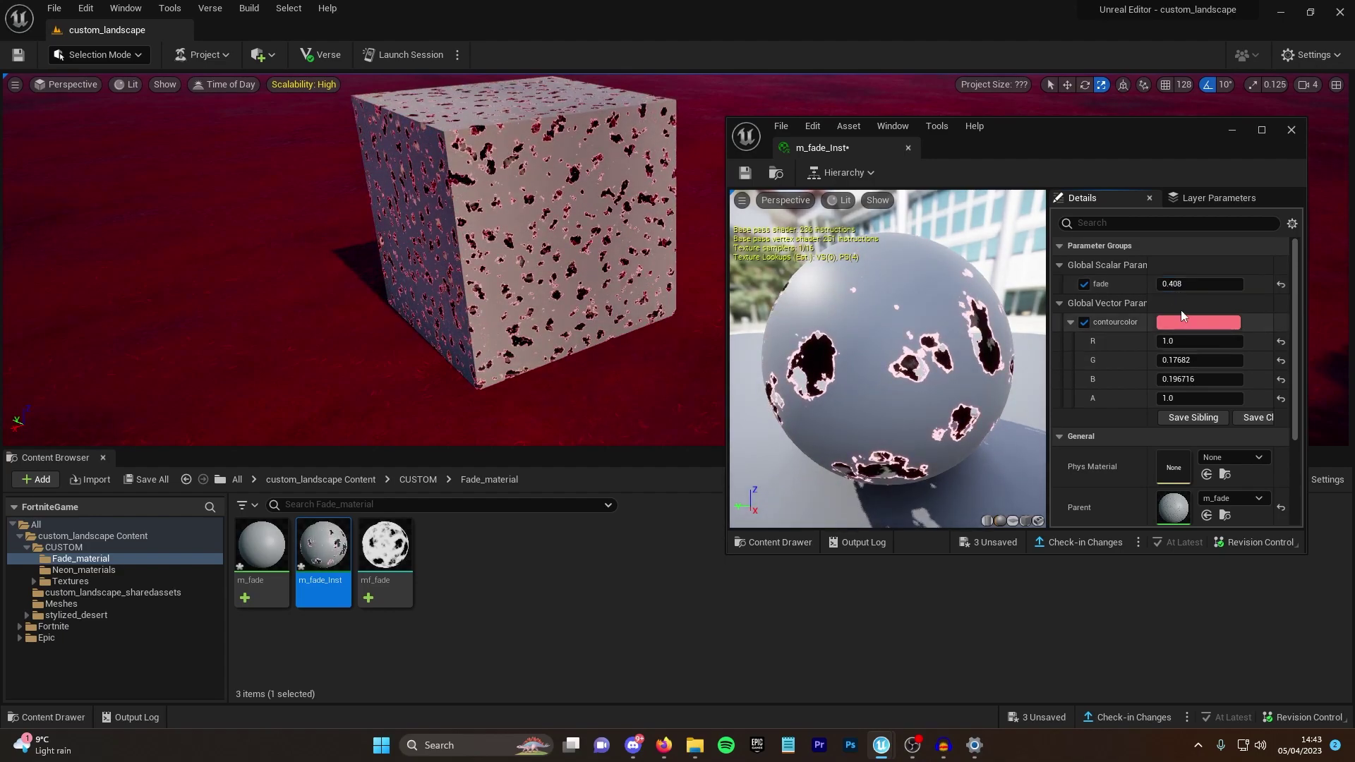
{"action": "right_click_drag", "start_coordinate": [481, 281], "coordinate": [479, 205]}
{"action": "key", "text": "w"}
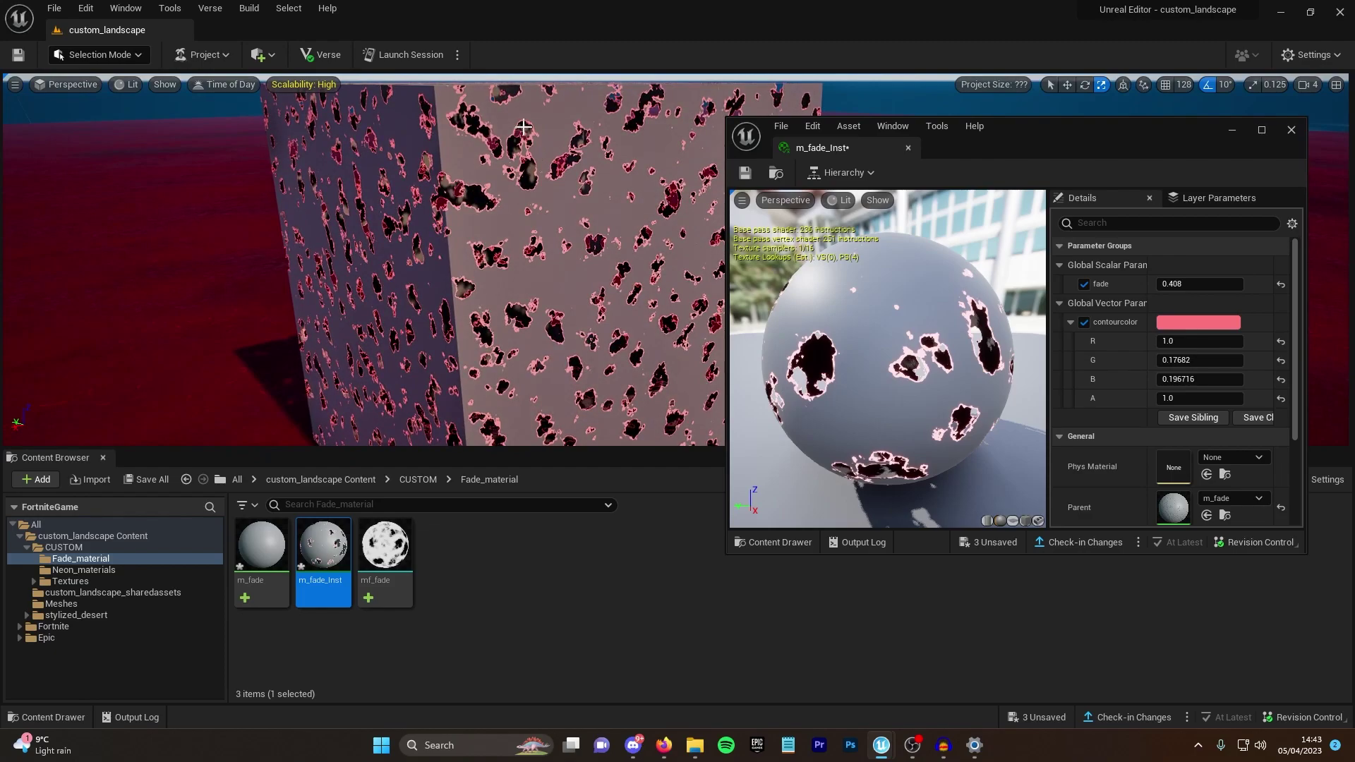
Step: Set the instance's contourcolor to a mint green with R 0.130349, G 1.0 and B 0.726509
{"action": "left_click", "coordinate": [1198, 322]}
{"action": "mouse_move", "coordinate": [980, 454]}
{"action": "left_mouse_down"}
{"action": "mouse_move", "coordinate": [975, 405]}
{"action": "mouse_move", "coordinate": [909, 464]}
{"action": "left_mouse_up"}
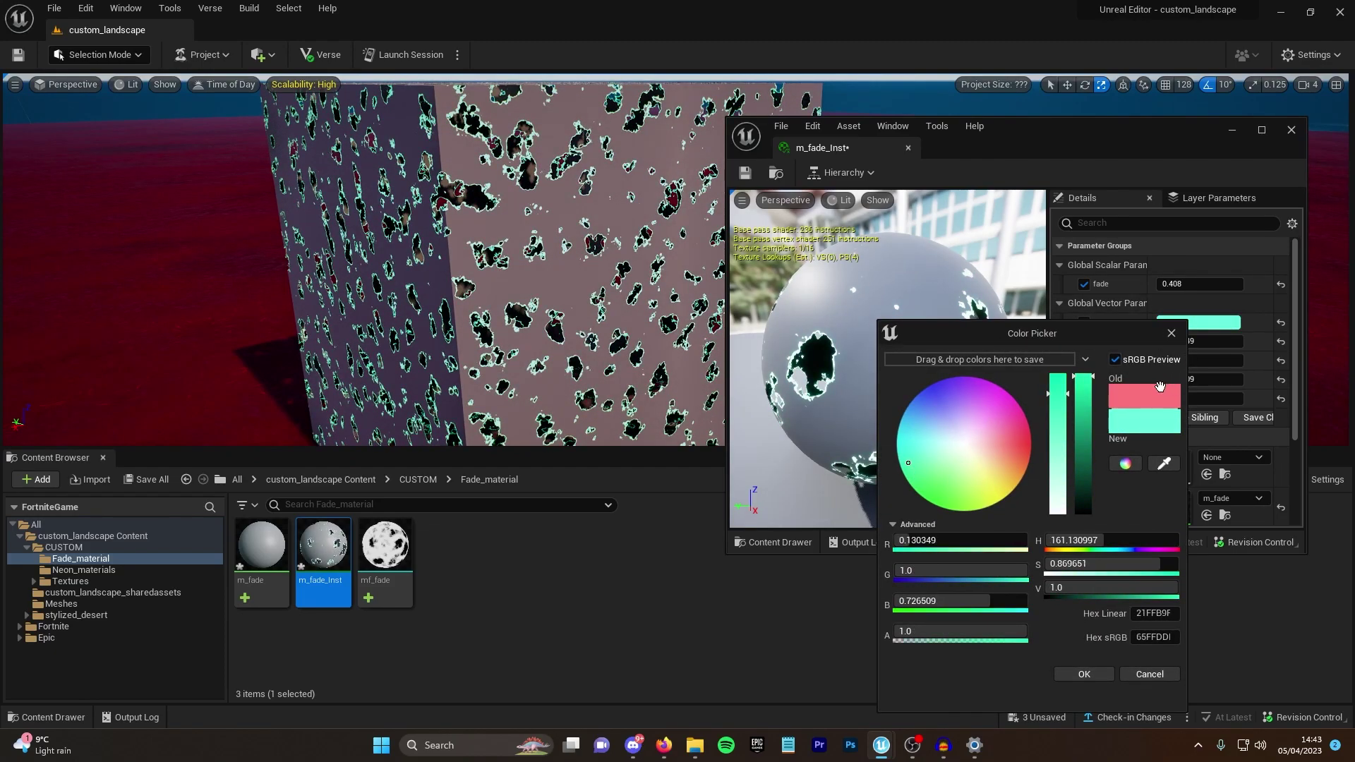
{"action": "left_click", "coordinate": [1170, 334]}
Step: Raise the instance's fade value to 0.496 and inspect the dissolve effect on the cube
{"action": "left_click_drag", "start_coordinate": [1192, 284], "coordinate": [1232, 284]}
{"action": "left_click_drag", "start_coordinate": [1234, 233], "coordinate": [1224, 233]}
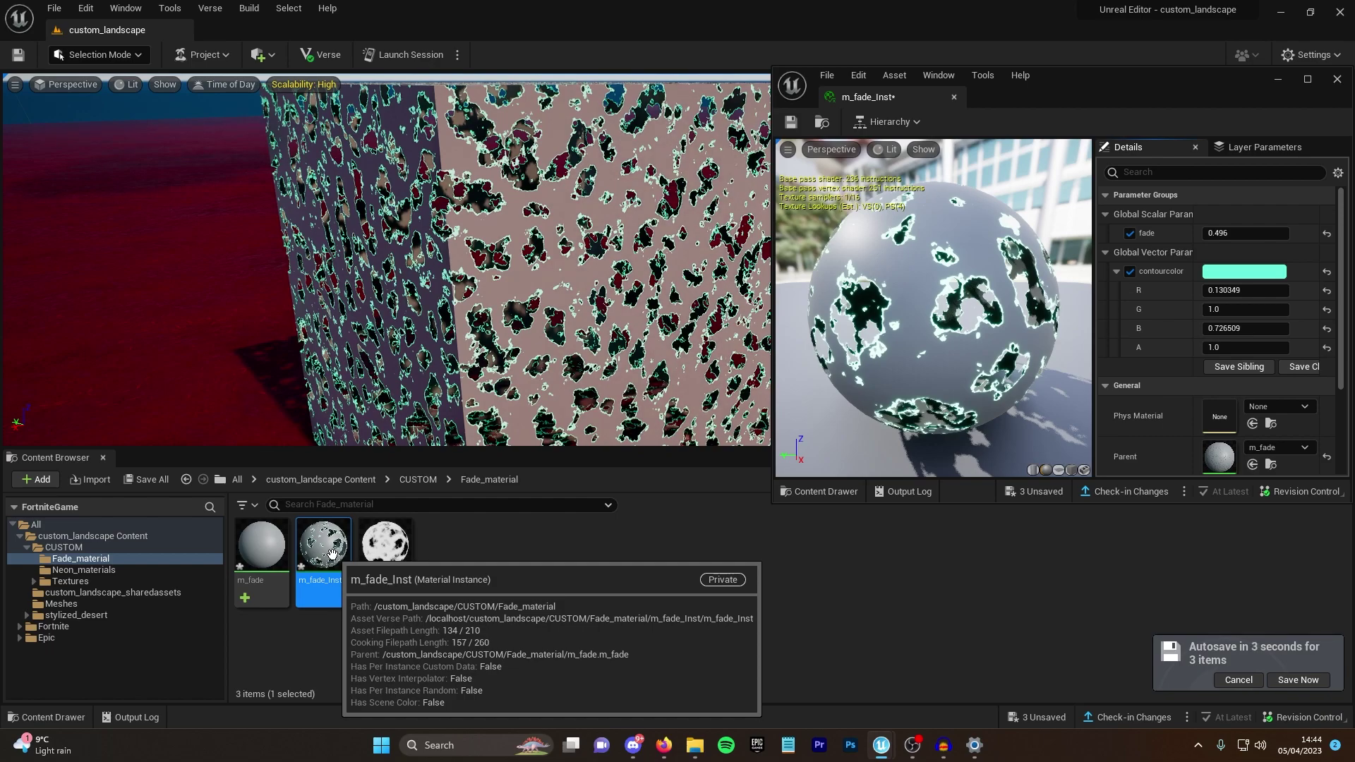
{"action": "left_click_drag", "start_coordinate": [324, 314], "coordinate": [324, 353]}
{"action": "right_click_drag", "start_coordinate": [387, 268], "coordinate": [342, 285]}
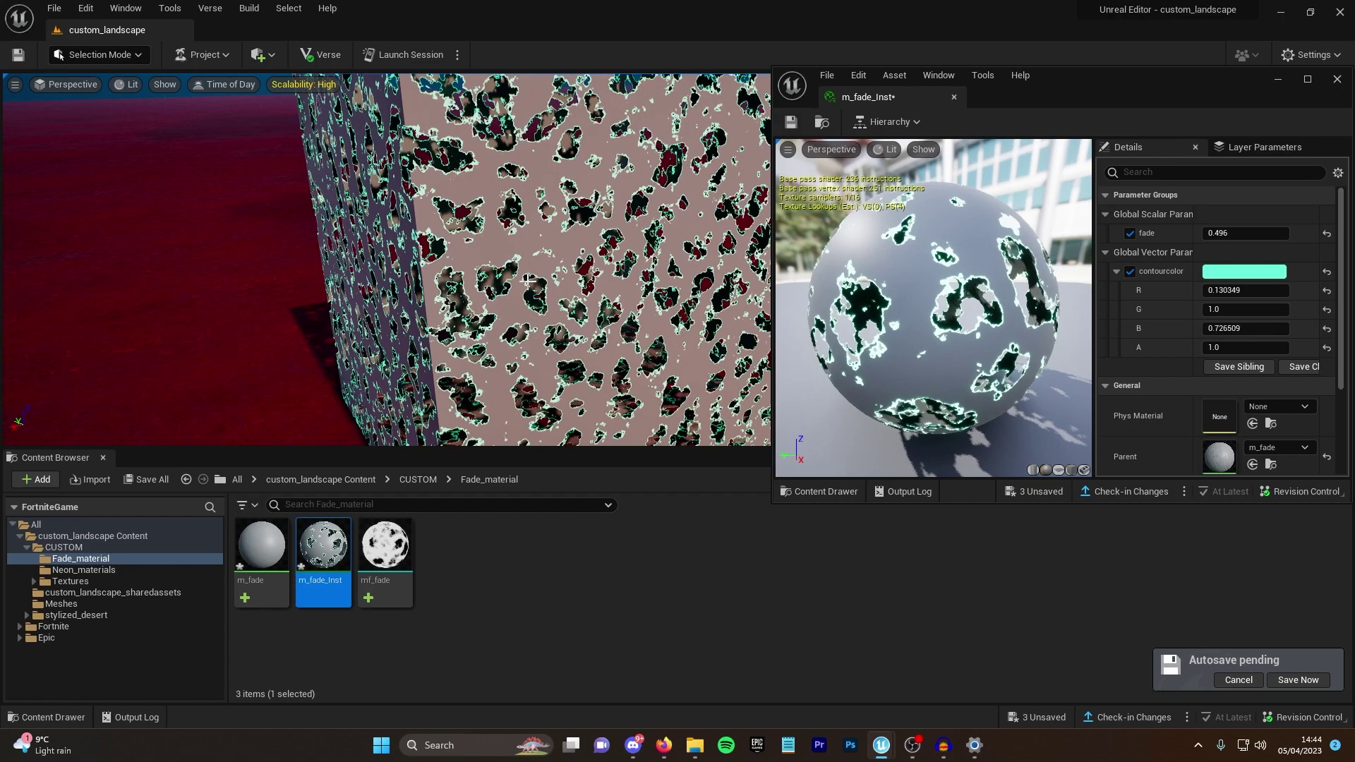
Step: Open the m_fade material graph at its base color constant and browse to the Ice folder in CUSTOM > Textures
{"action": "double_click", "coordinate": [263, 538]}
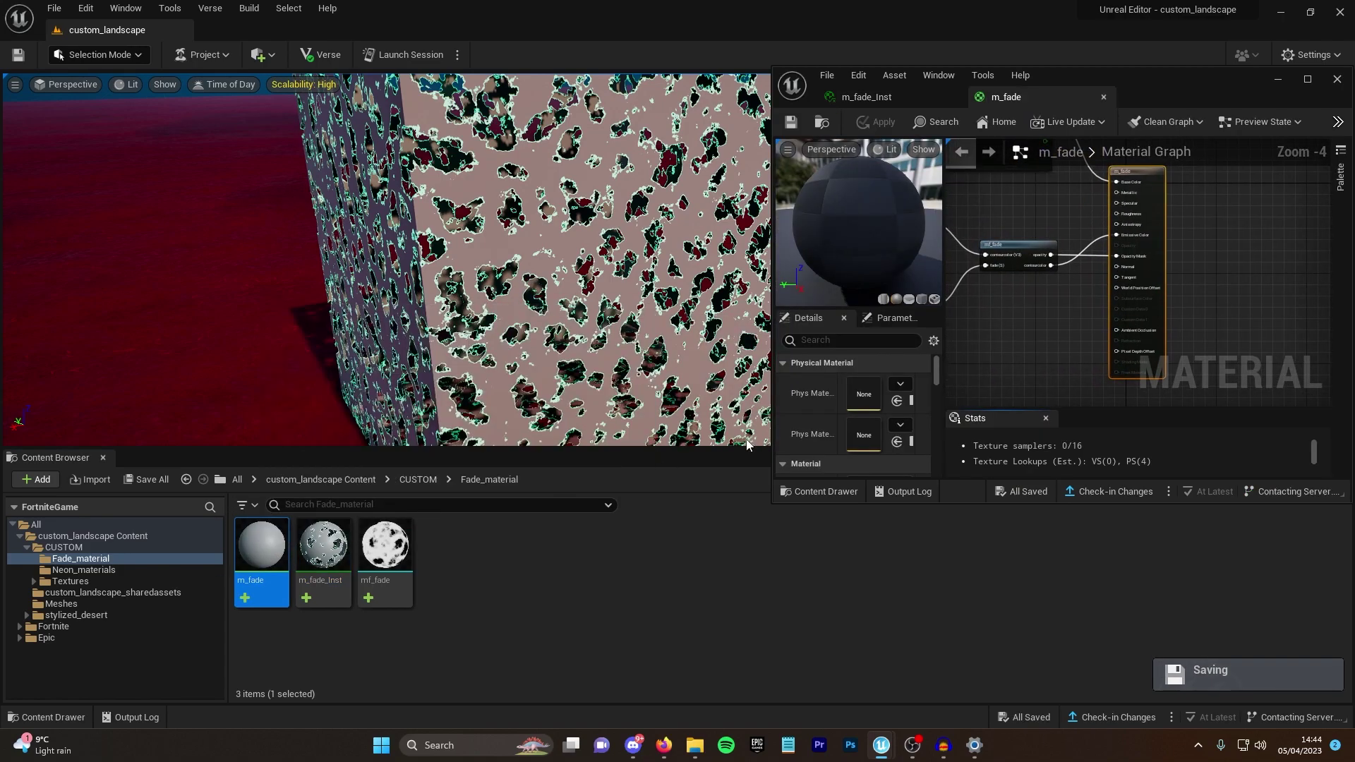
{"action": "right_click_drag", "start_coordinate": [1161, 370], "coordinate": [1043, 308]}
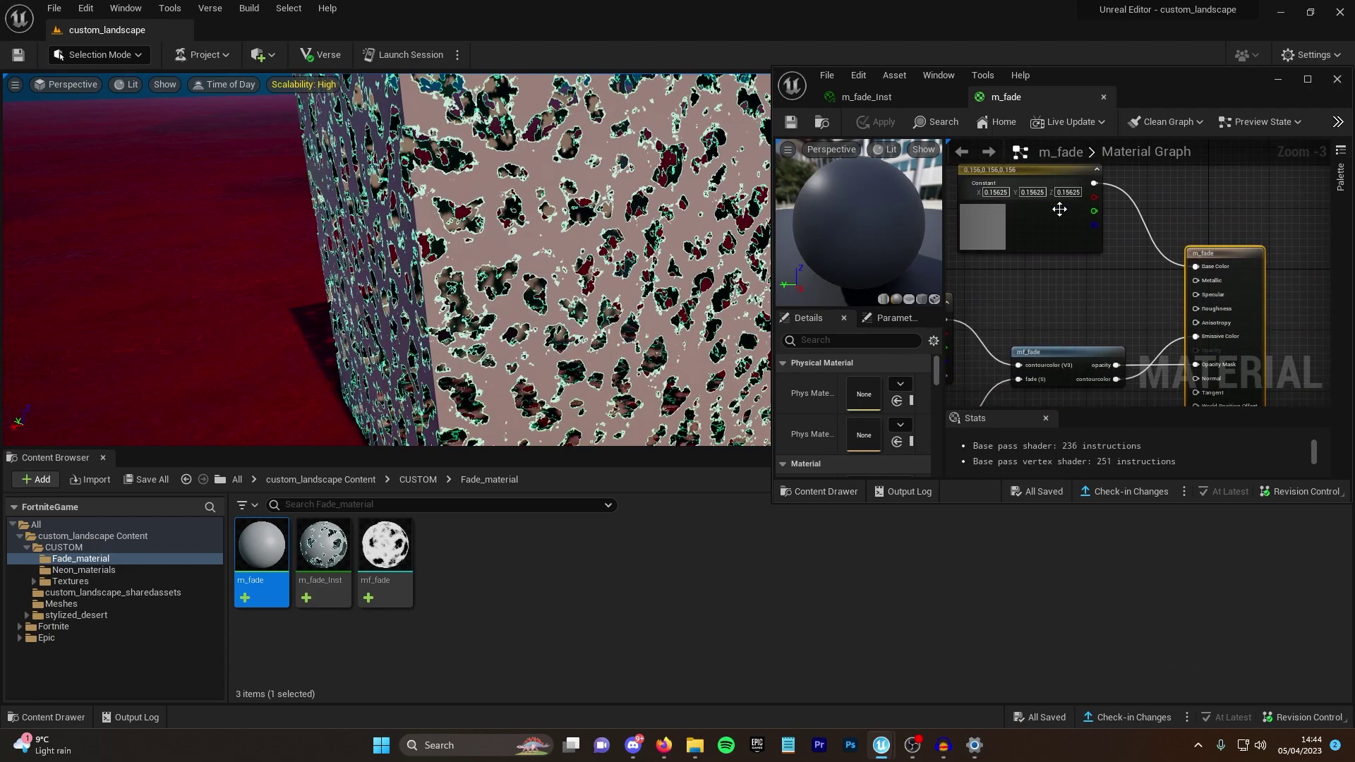
{"action": "right_click_drag", "start_coordinate": [1124, 275], "coordinate": [1169, 351]}
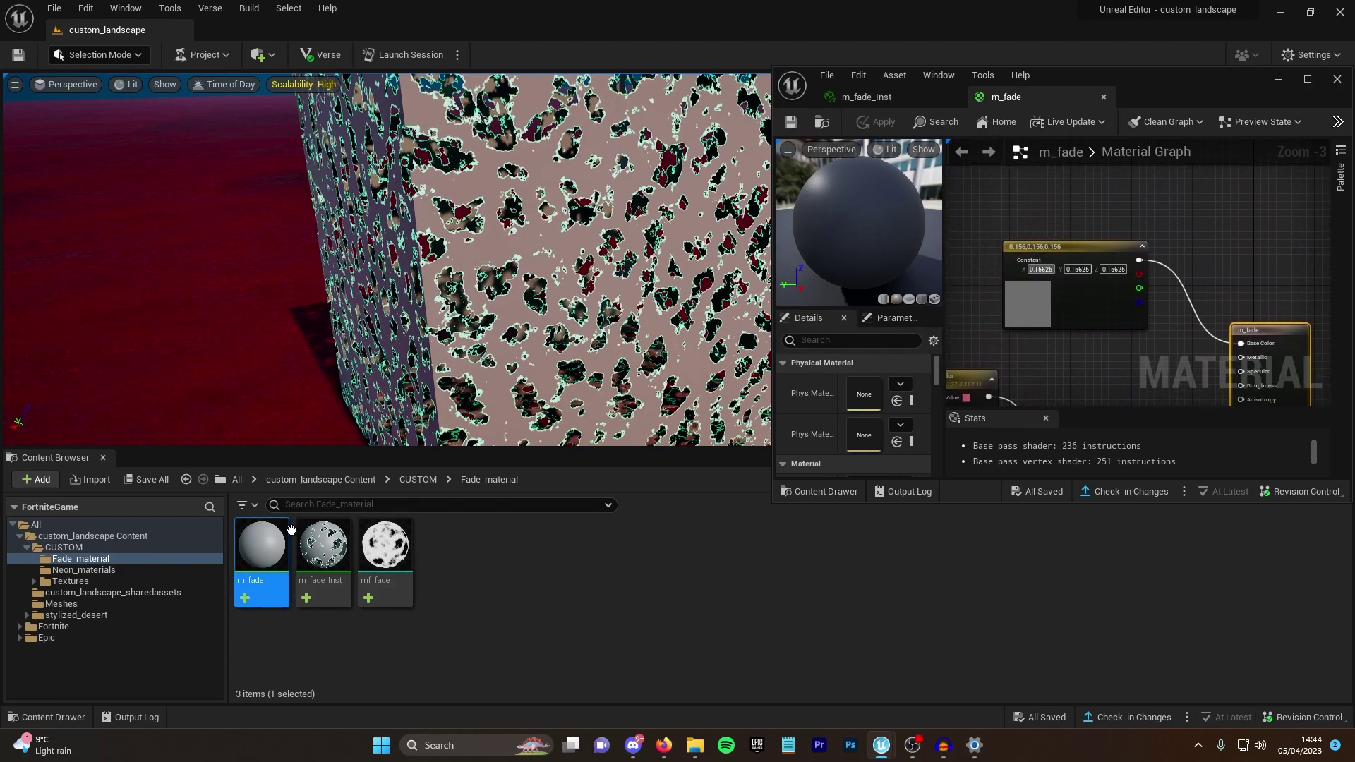
{"action": "left_click", "coordinate": [417, 479]}
{"action": "left_click", "coordinate": [385, 547]}
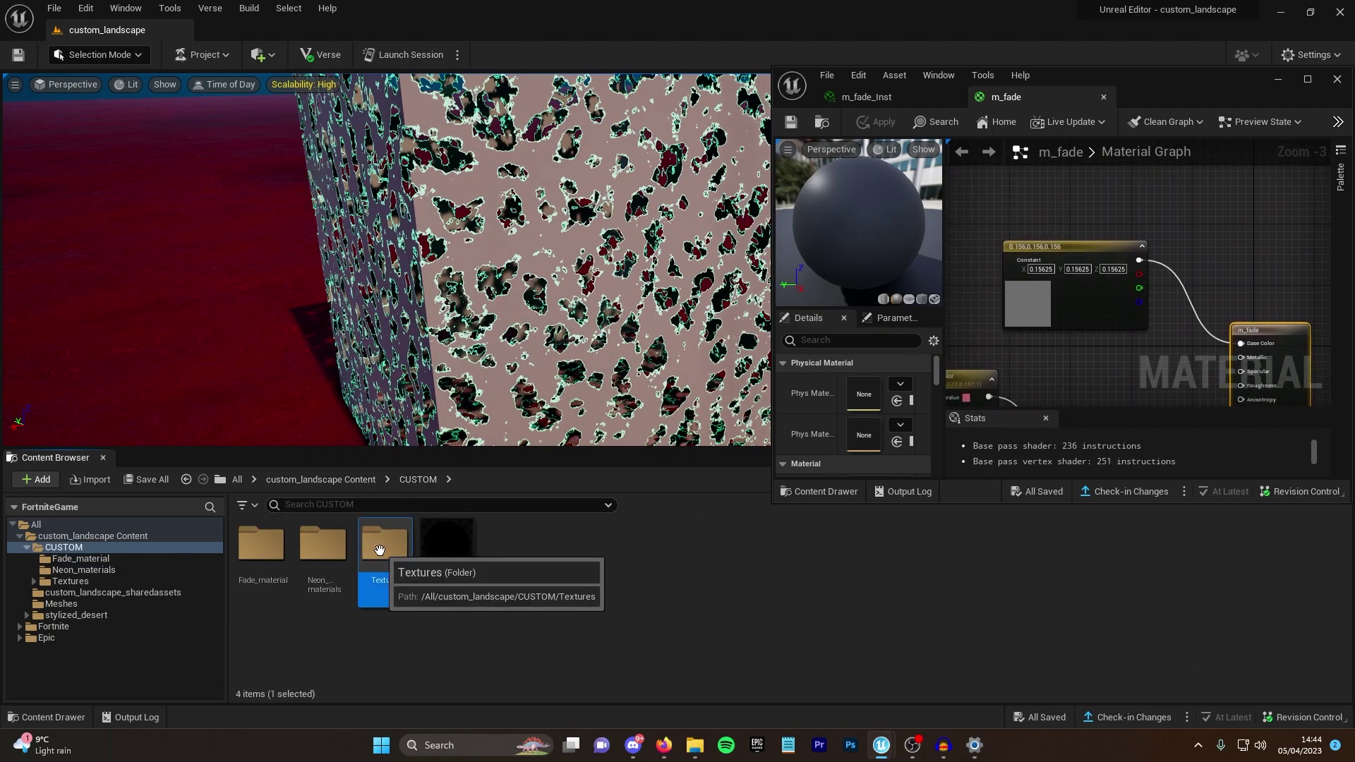
{"action": "double_click", "coordinate": [385, 546]}
{"action": "right_click_drag", "start_coordinate": [1031, 321], "coordinate": [939, 362]}
{"action": "left_click", "coordinate": [323, 558]}
{"action": "double_click", "coordinate": [323, 559]}
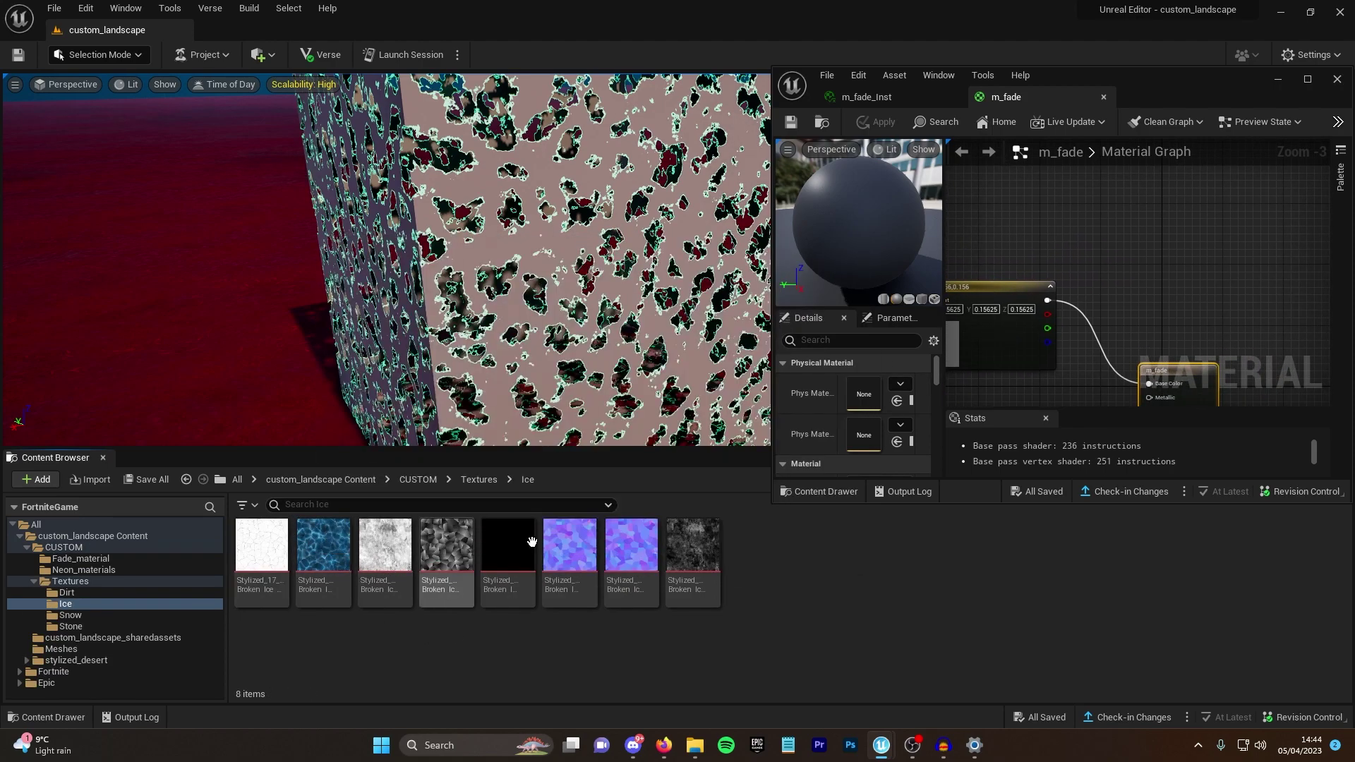
Step: Add the Stylized_17_Broken_Ice_basecolor texture and the first purple ice normal map to the m_fade graph as texture samples
{"action": "left_click", "coordinate": [314, 550]}
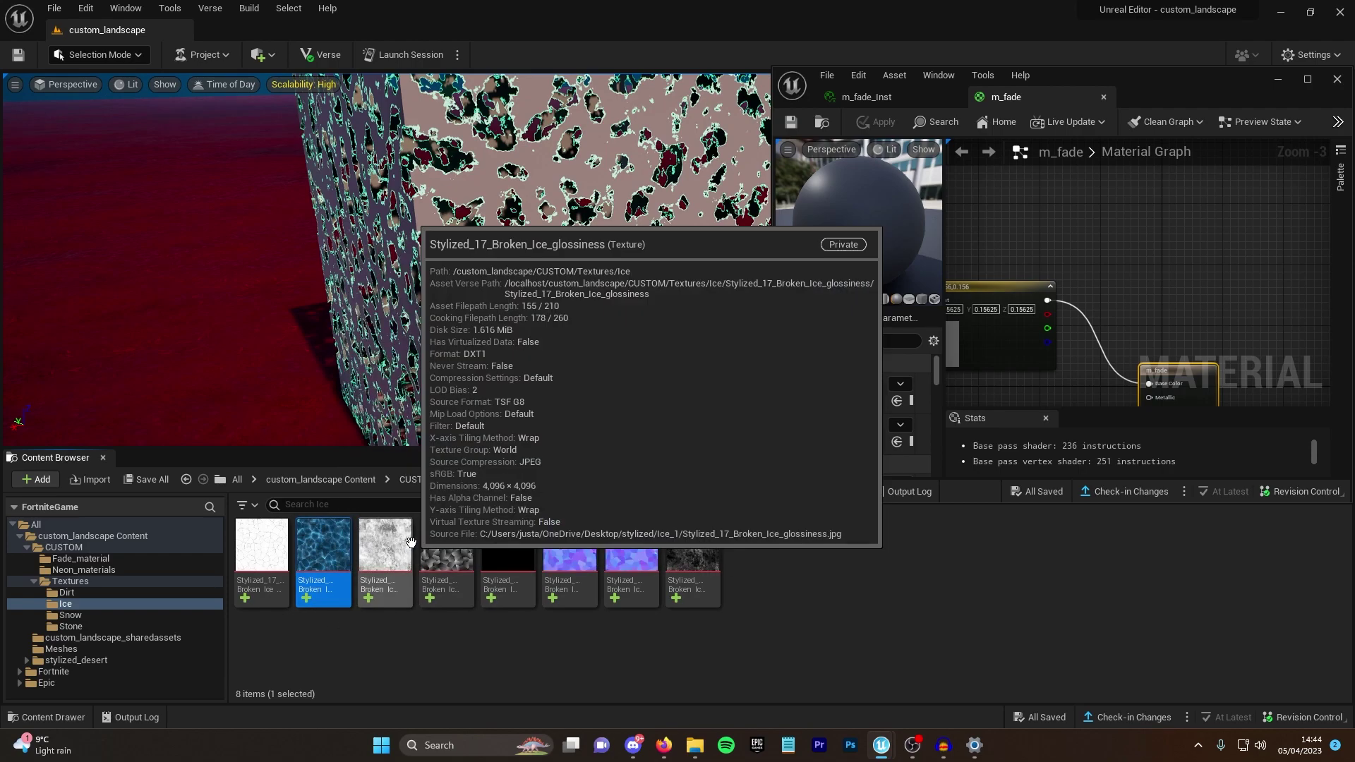
{"action": "left_click", "coordinate": [583, 543], "text": "ctrl"}
{"action": "left_click_drag", "start_coordinate": [583, 544], "coordinate": [1129, 269]}
Step: Delete the base color constant, connect the ice textures to m_fade's Base Color and Normal inputs, and save the material
{"action": "left_click", "coordinate": [1306, 79]}
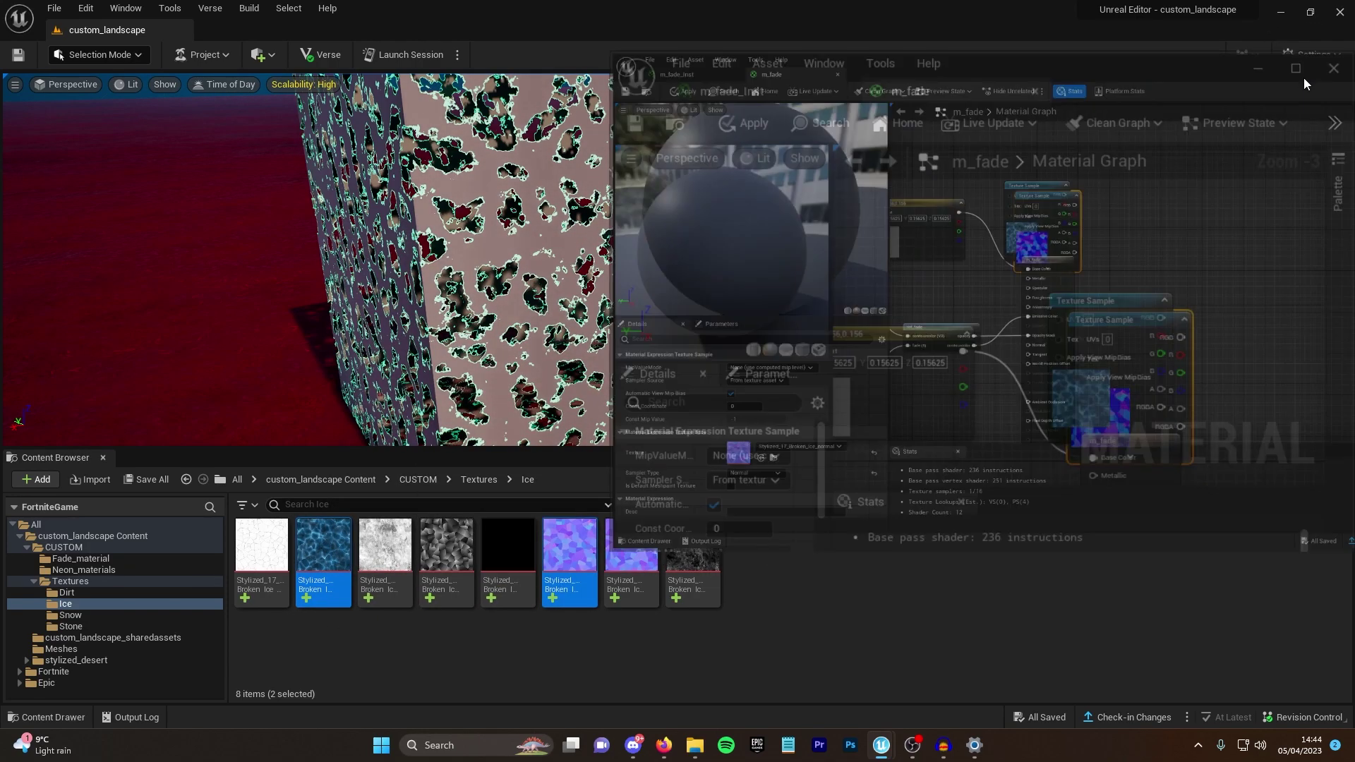
{"action": "left_click", "coordinate": [549, 160]}
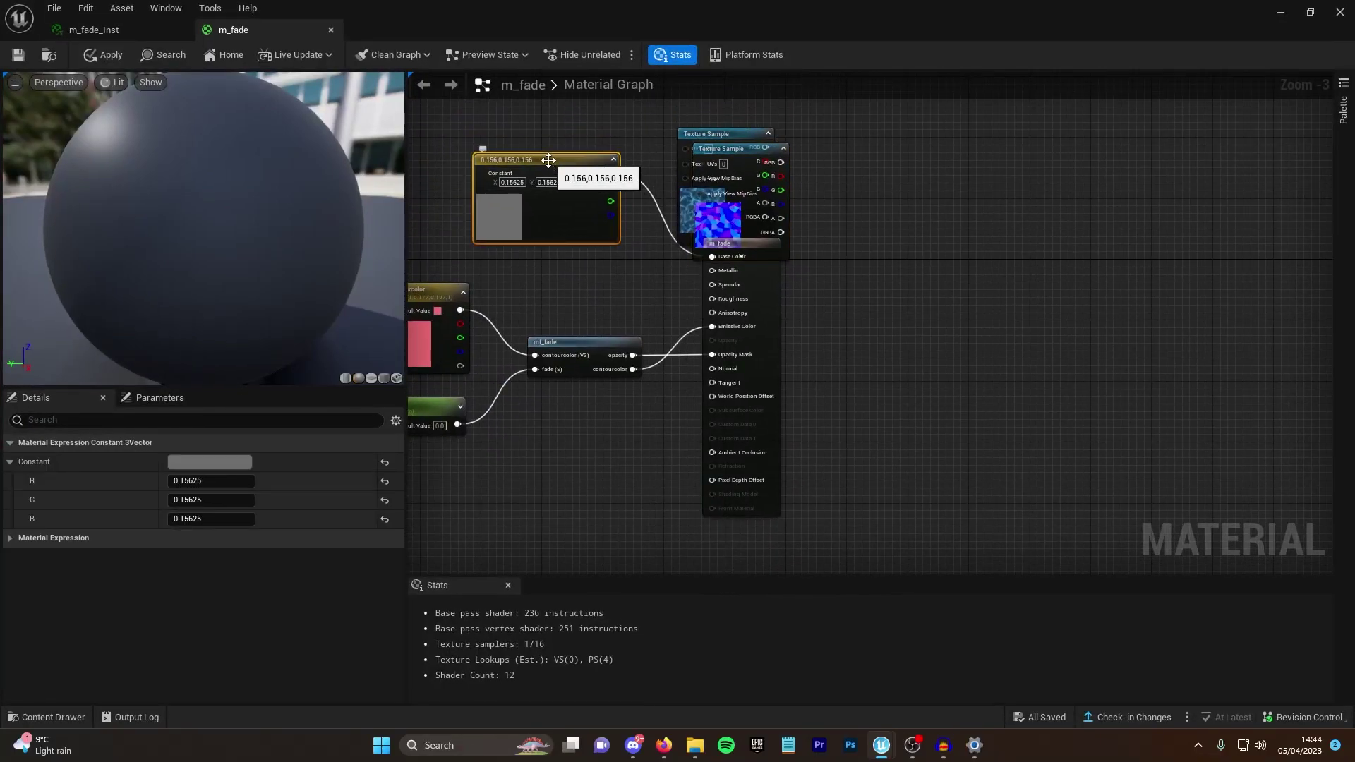
{"action": "key", "text": "Delete"}
{"action": "left_click_drag", "start_coordinate": [776, 171], "coordinate": [712, 368]}
{"action": "left_click_drag", "start_coordinate": [729, 135], "coordinate": [711, 256]}
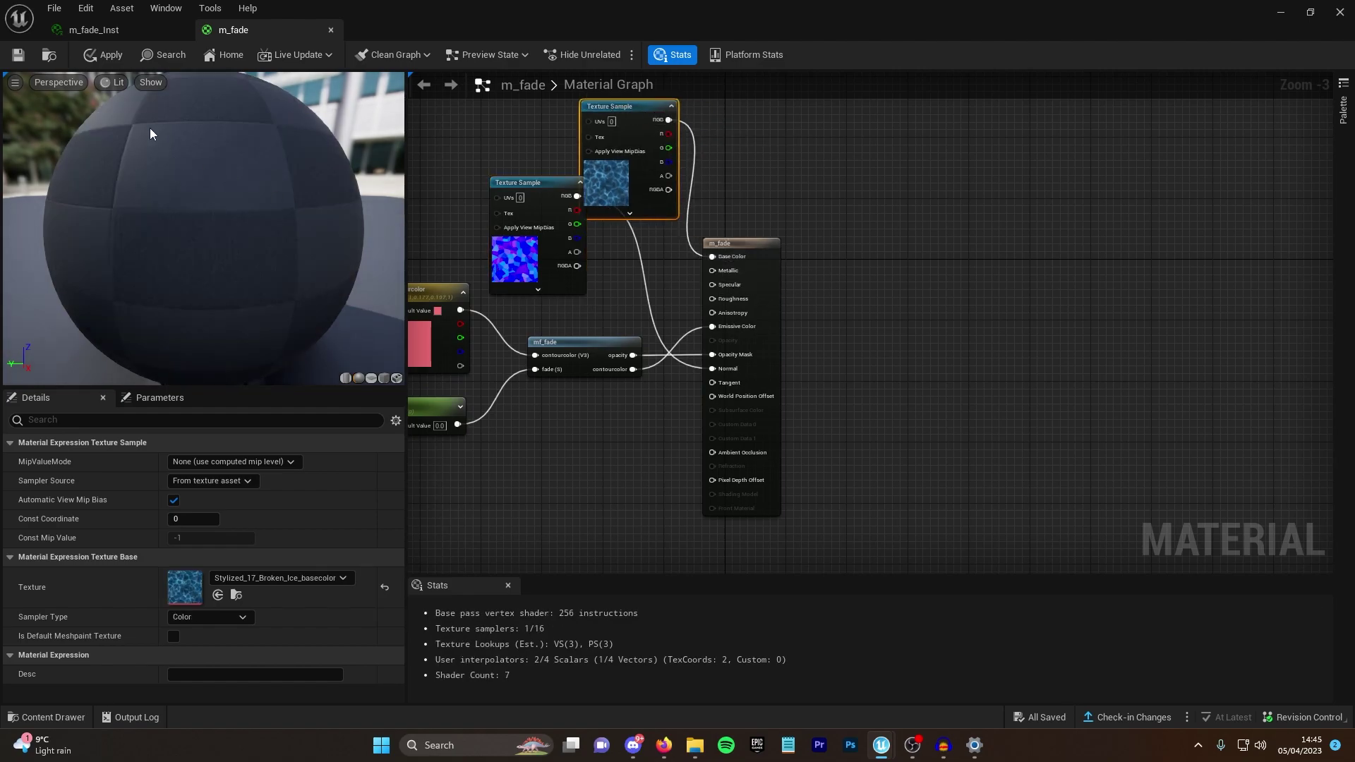
{"action": "left_click", "coordinate": [18, 60]}
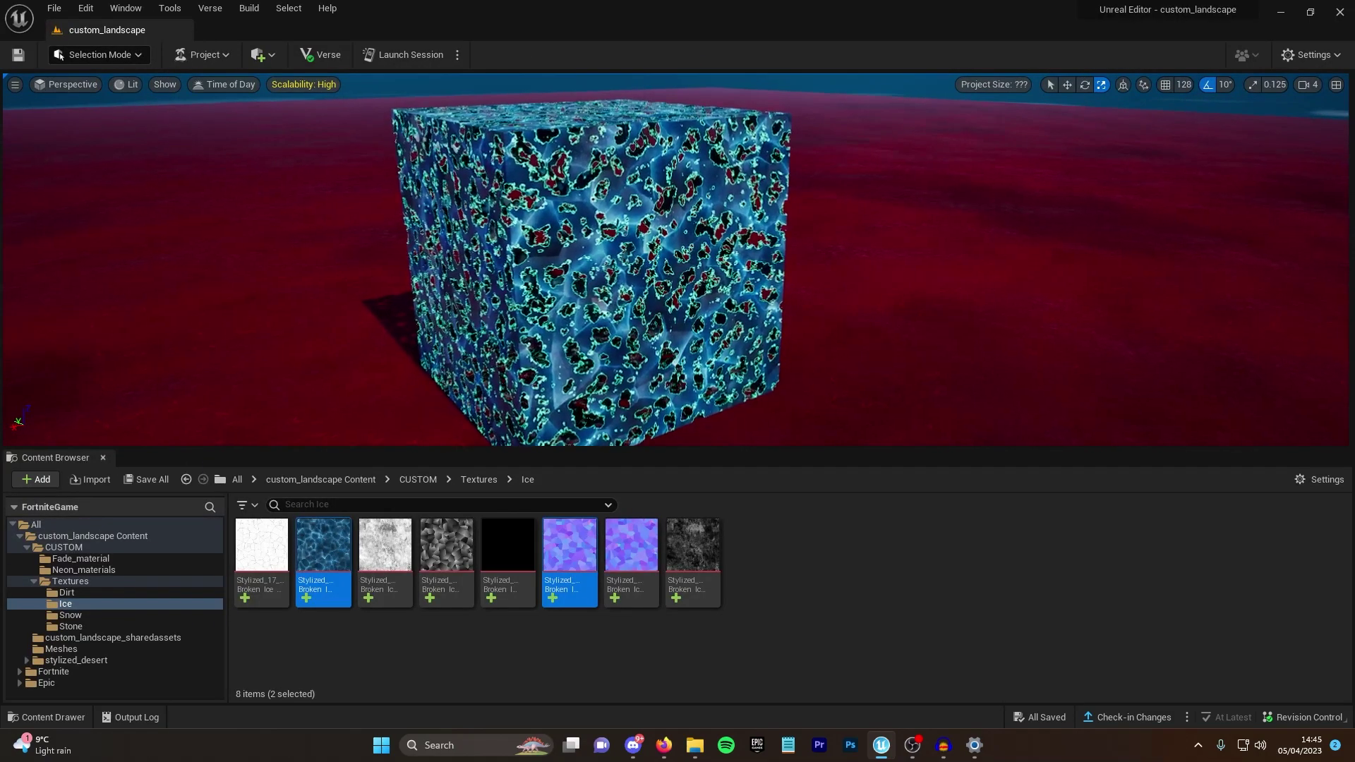
Step: Reopen m_fade_Inst from the Fade_material folder beside the cube and set its fade value to -0.424
{"action": "key", "text": "w"}
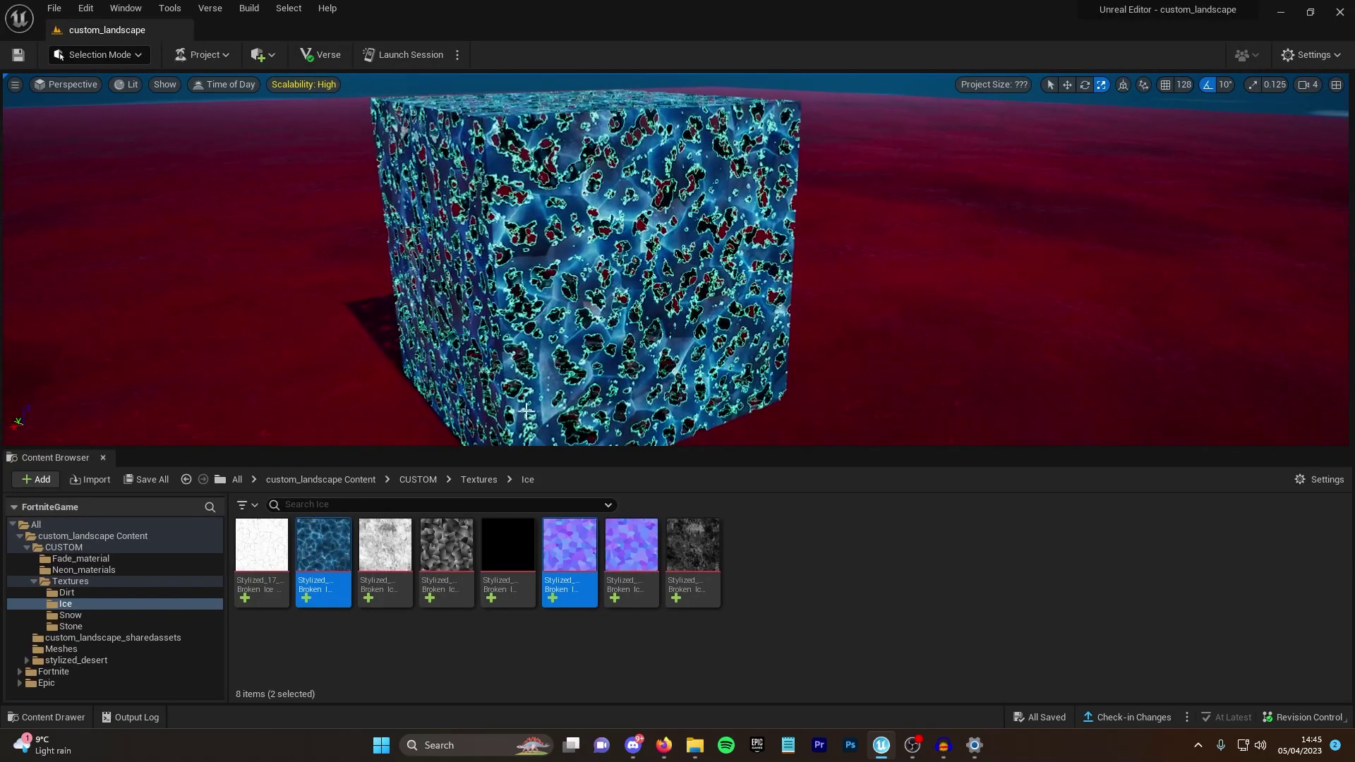
{"action": "left_click", "coordinate": [417, 480]}
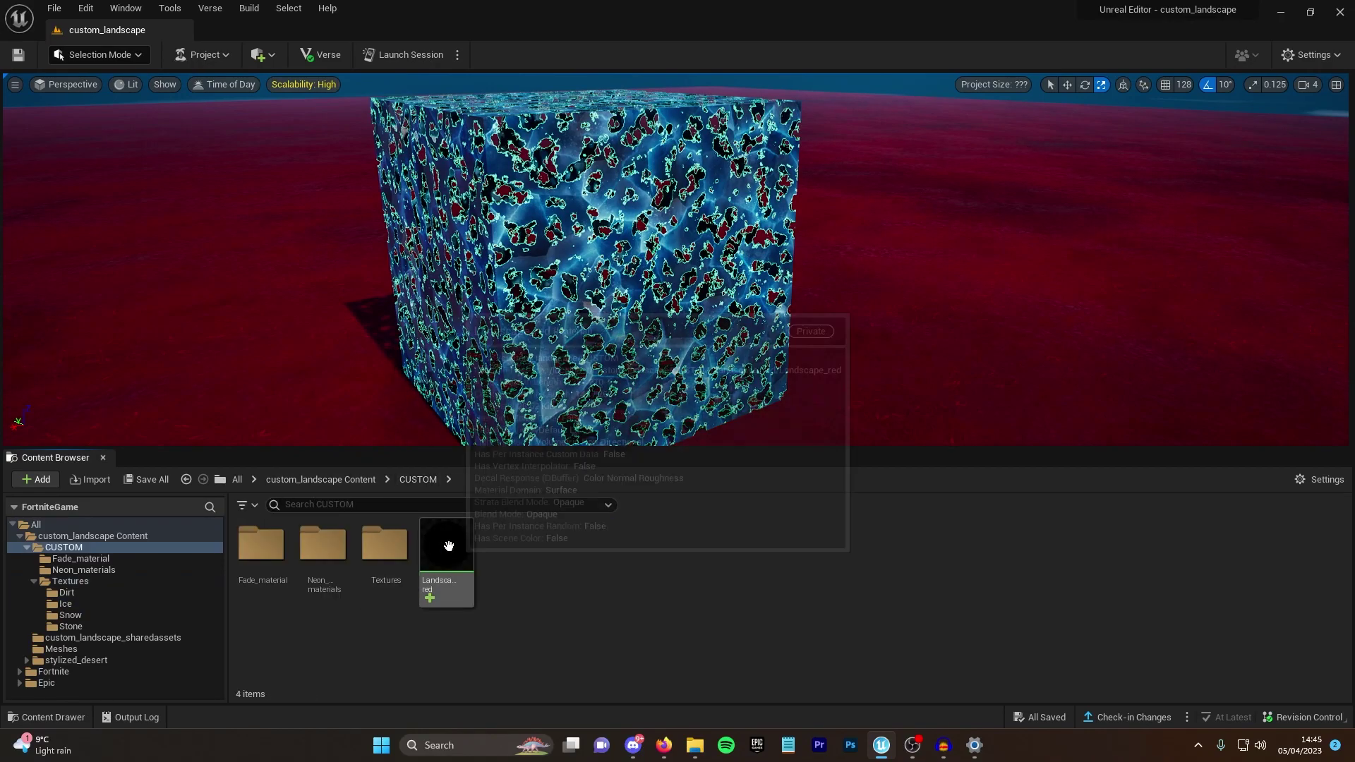
{"action": "double_click", "coordinate": [282, 568]}
{"action": "double_click", "coordinate": [323, 545]}
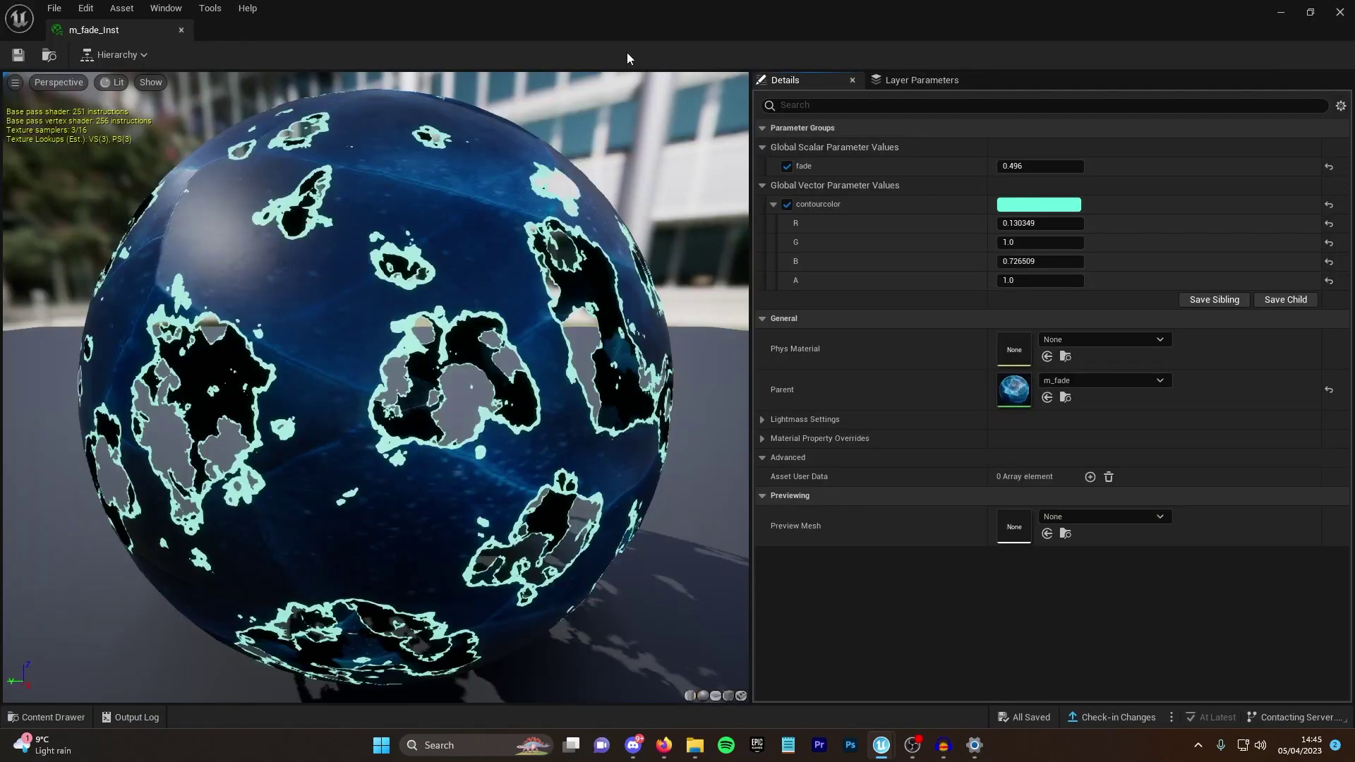
{"action": "left_click_drag", "start_coordinate": [627, 56], "coordinate": [1041, 129]}
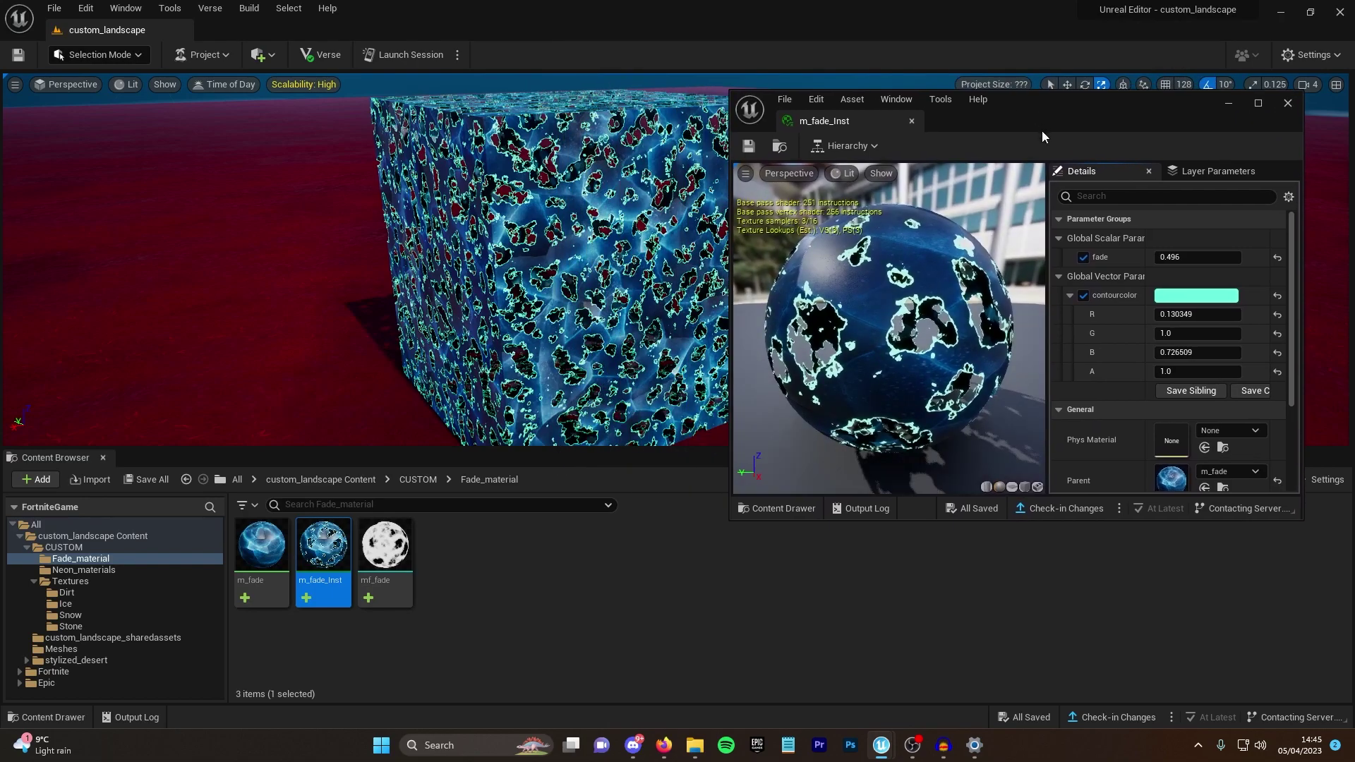
{"action": "left_click_drag", "start_coordinate": [1205, 260], "coordinate": [1157, 261]}
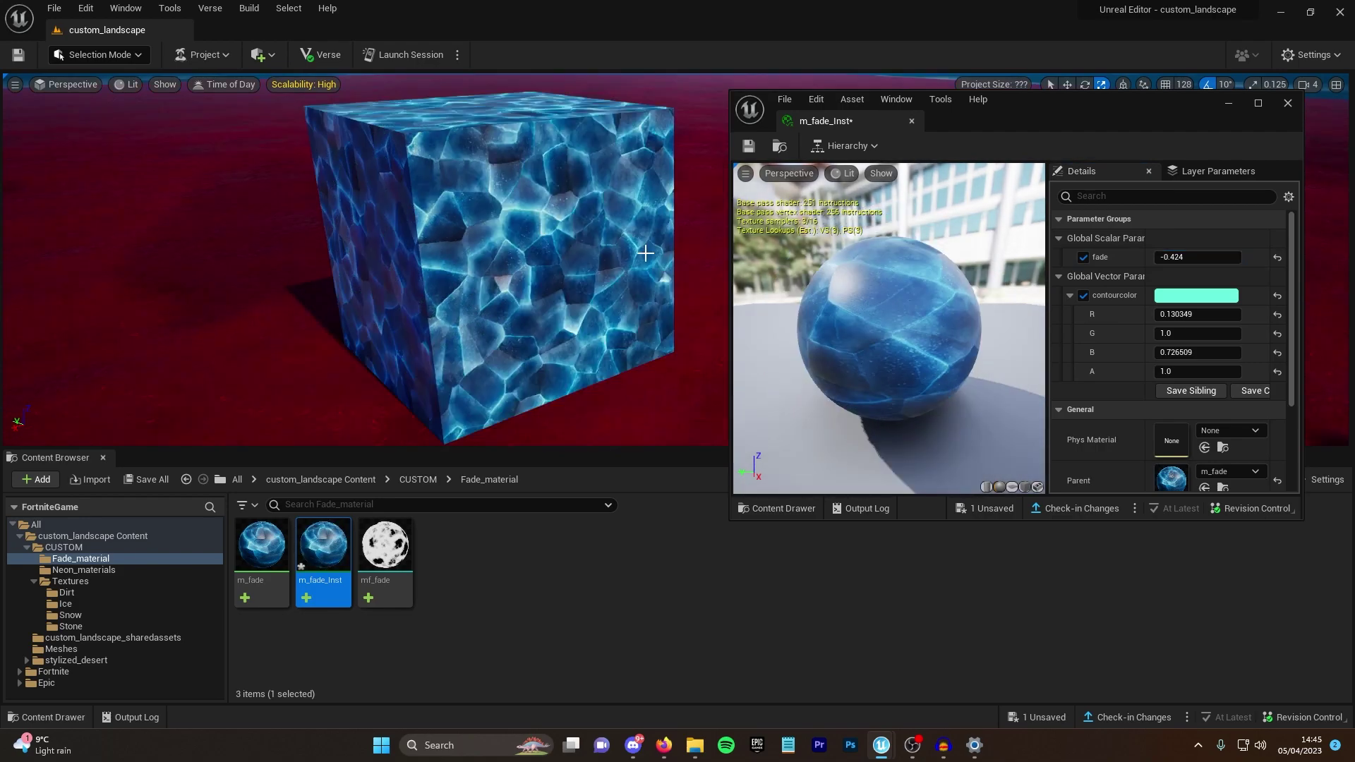